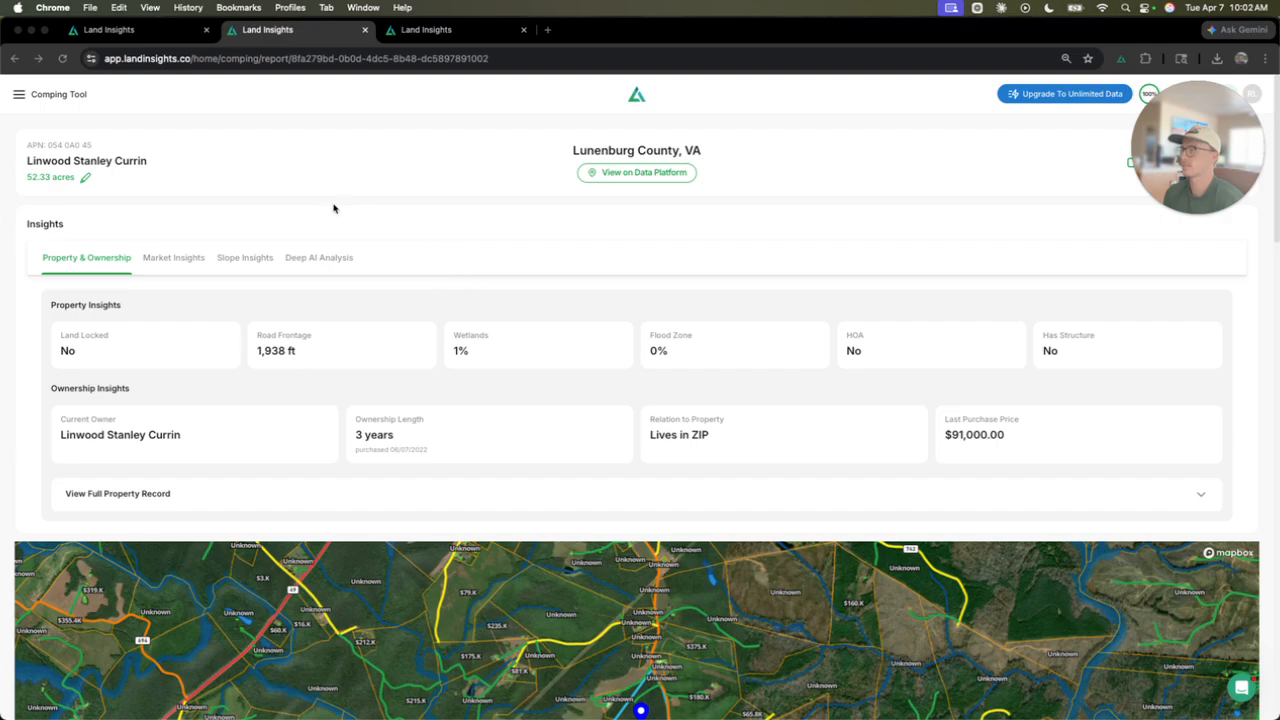
Step: Switch from the comp report to the open parcel map and set its search type to Parcel #
{"action": "scroll", "coordinate": [526, 234], "scroll_direction": "down", "scroll_amount": 2}
{"action": "scroll", "coordinate": [560, 131], "scroll_direction": "up", "scroll_amount": 2}
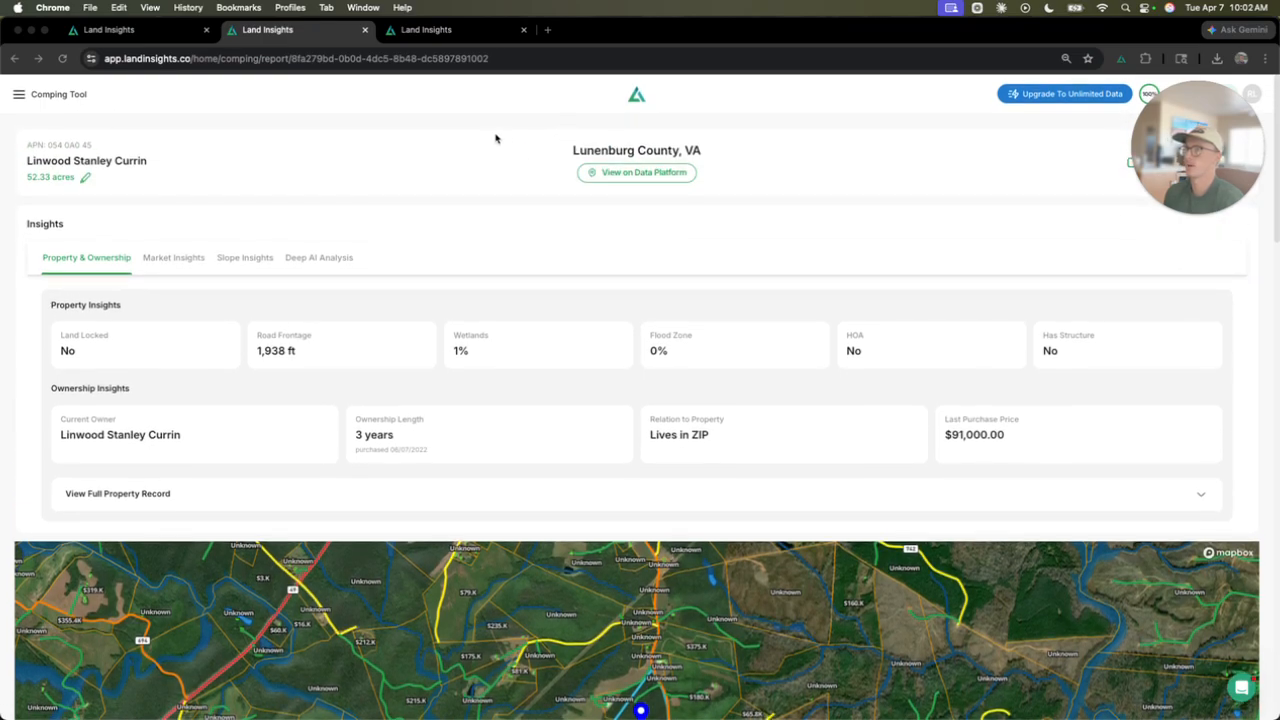
{"action": "left_click", "coordinate": [430, 31]}
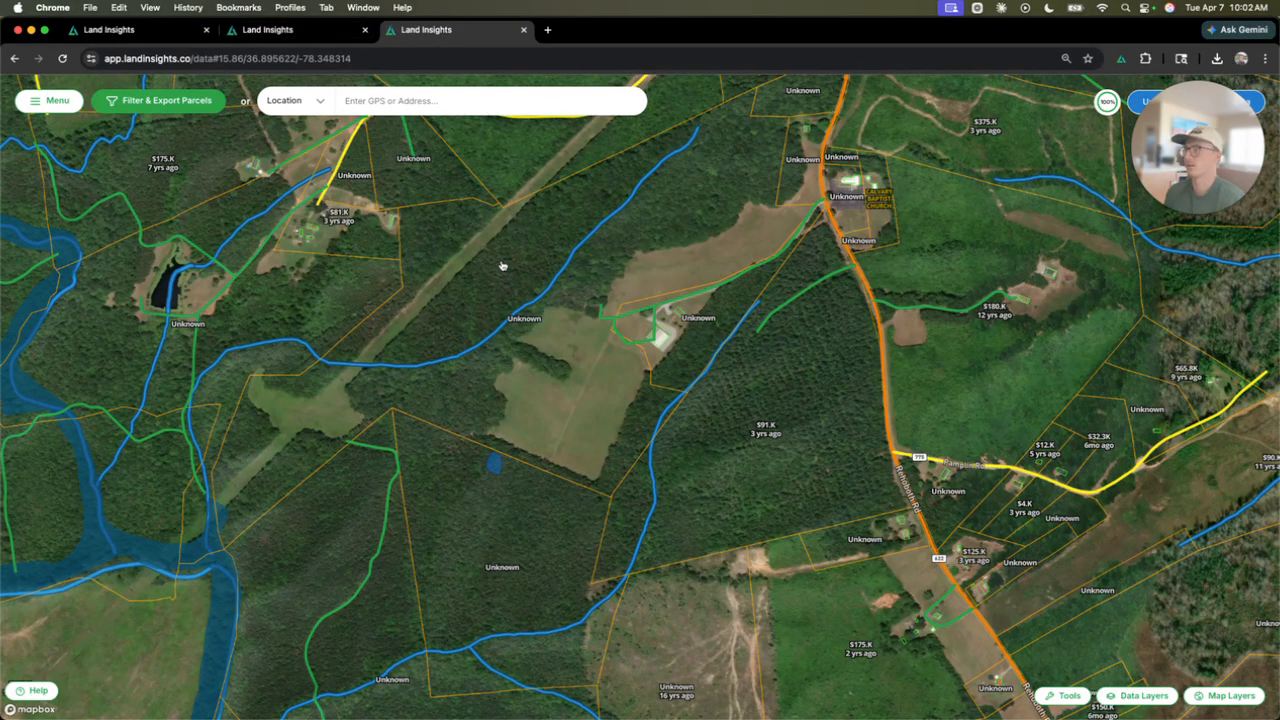
{"action": "scroll", "coordinate": [700, 481], "scroll_direction": "down", "scroll_amount": 5}
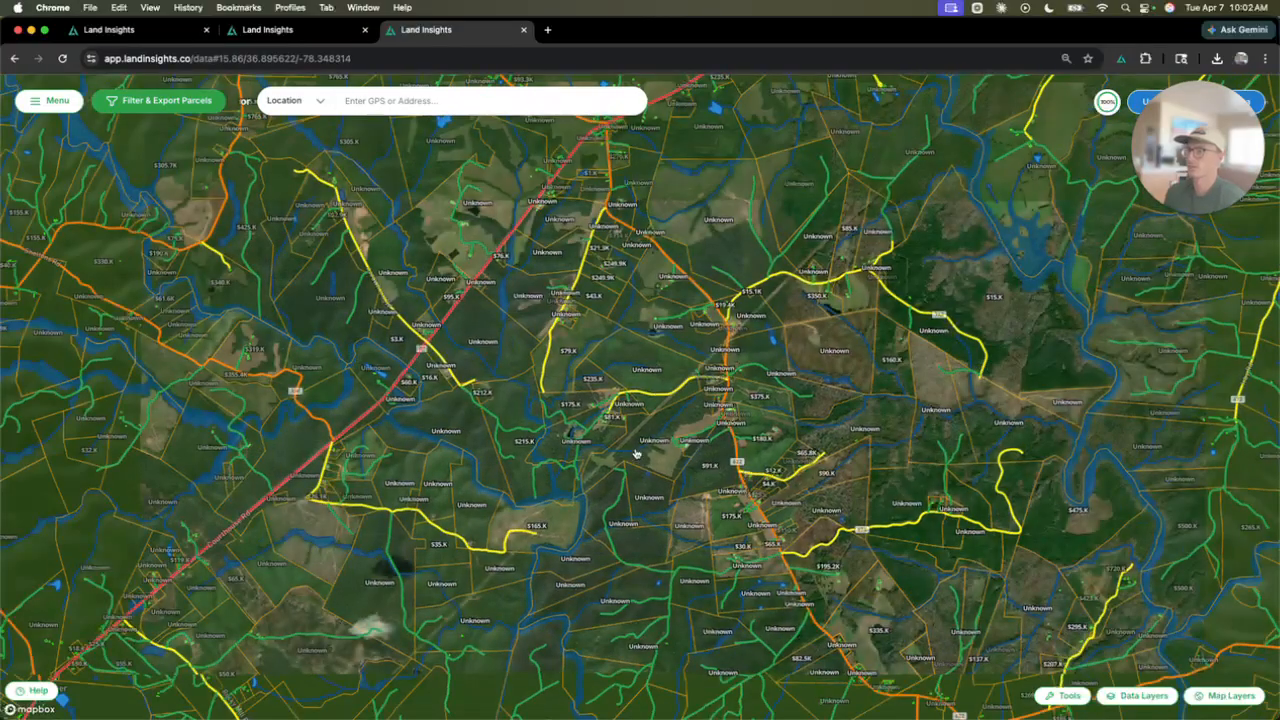
{"action": "left_click", "coordinate": [292, 100]}
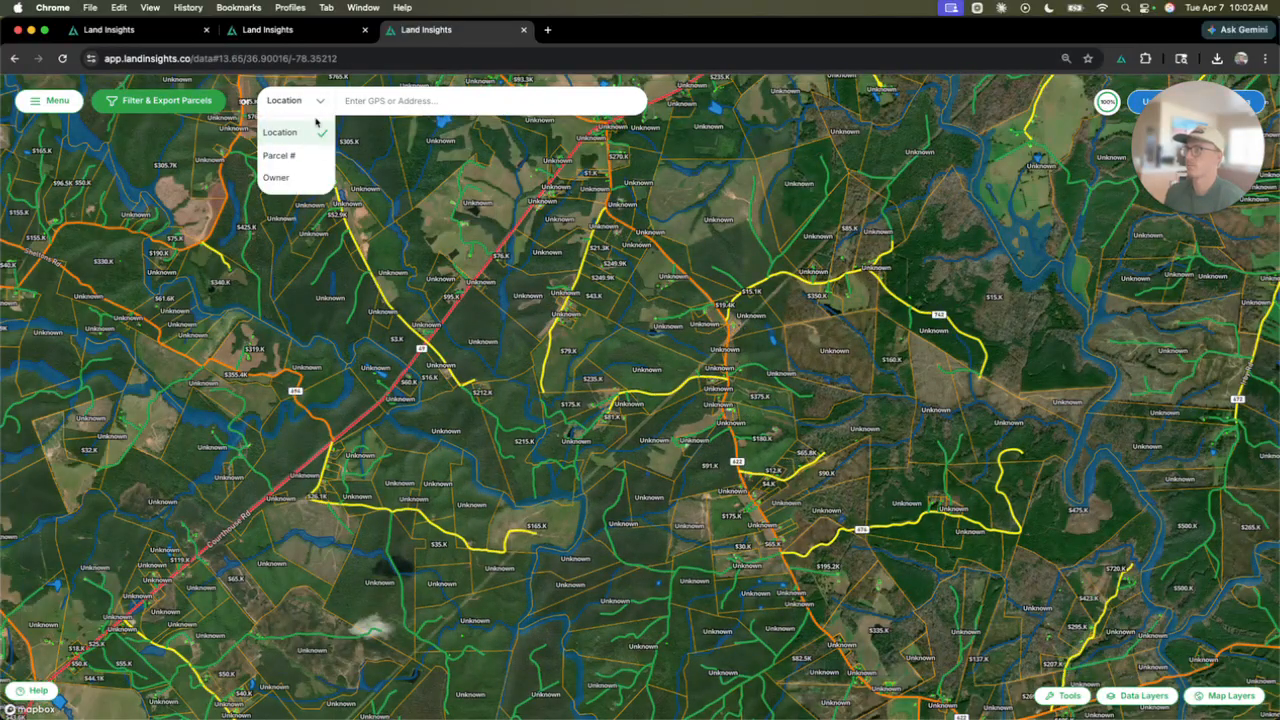
{"action": "left_click", "coordinate": [290, 156]}
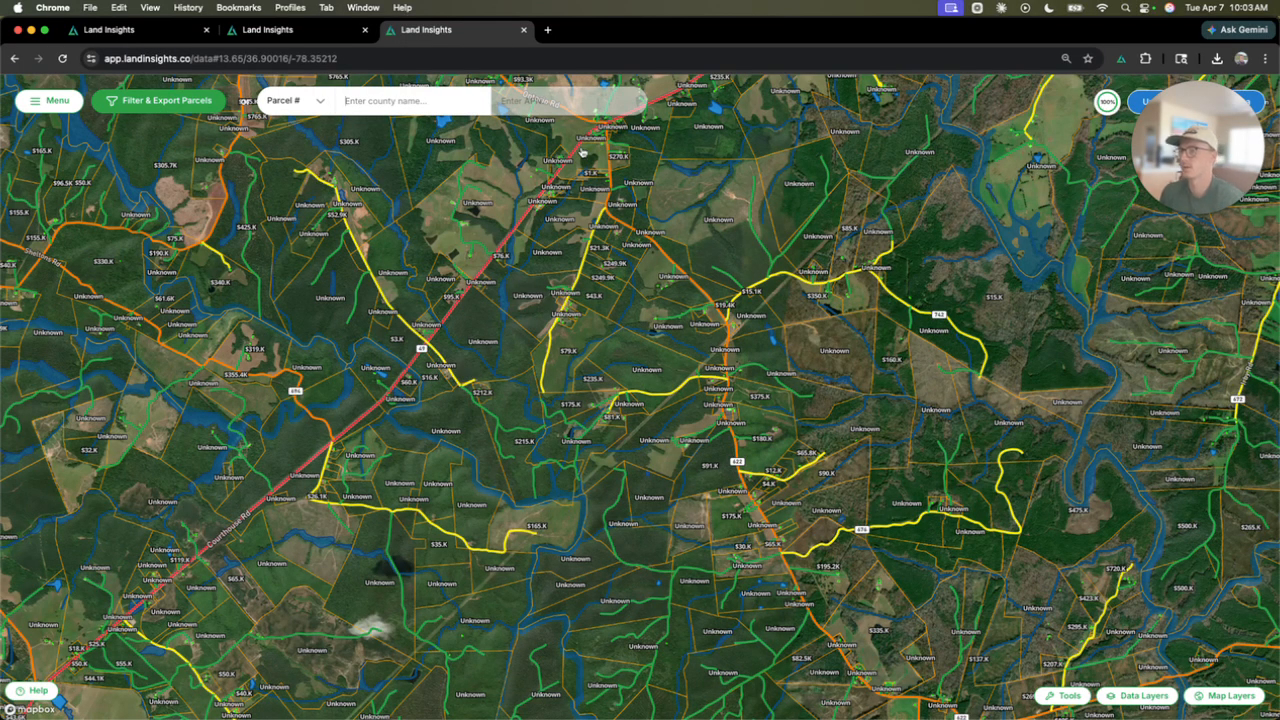
Step: Select the wooded 52.33-acre triangular parcel in Lunenburg County and list all properties held by its owner
{"action": "scroll", "coordinate": [732, 505], "scroll_direction": "up", "scroll_amount": 5}
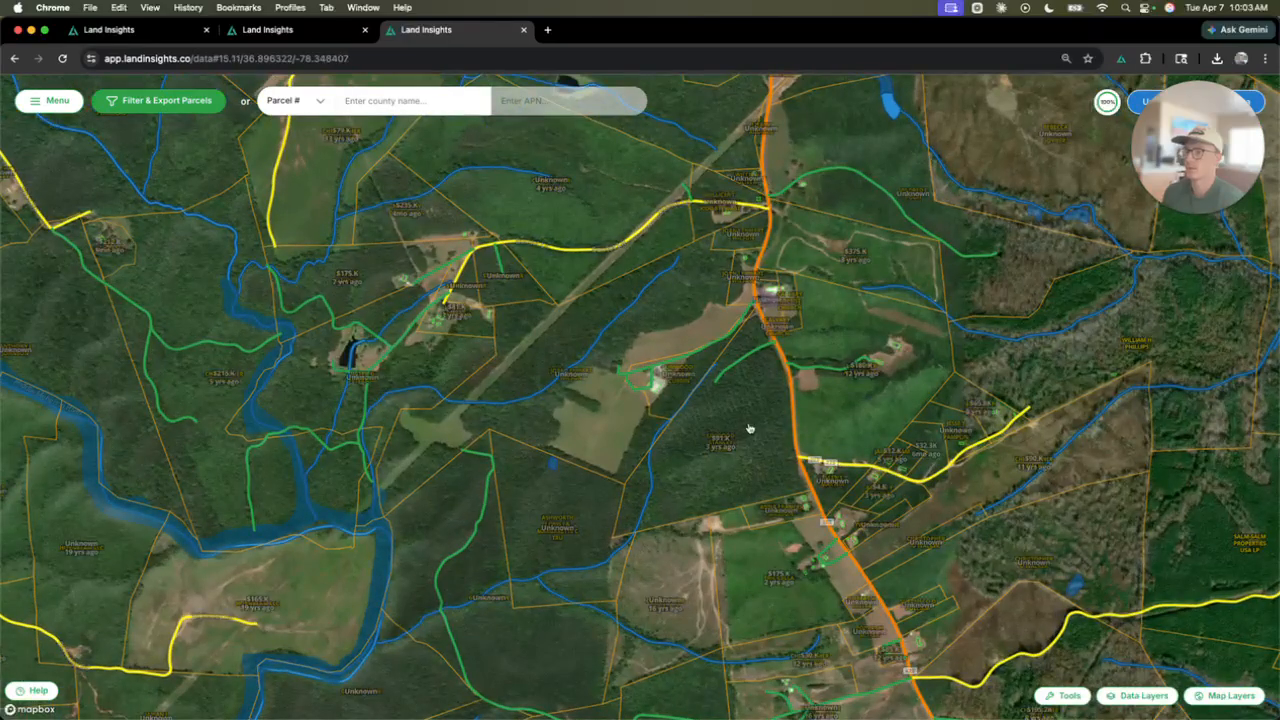
{"action": "left_click", "coordinate": [749, 429]}
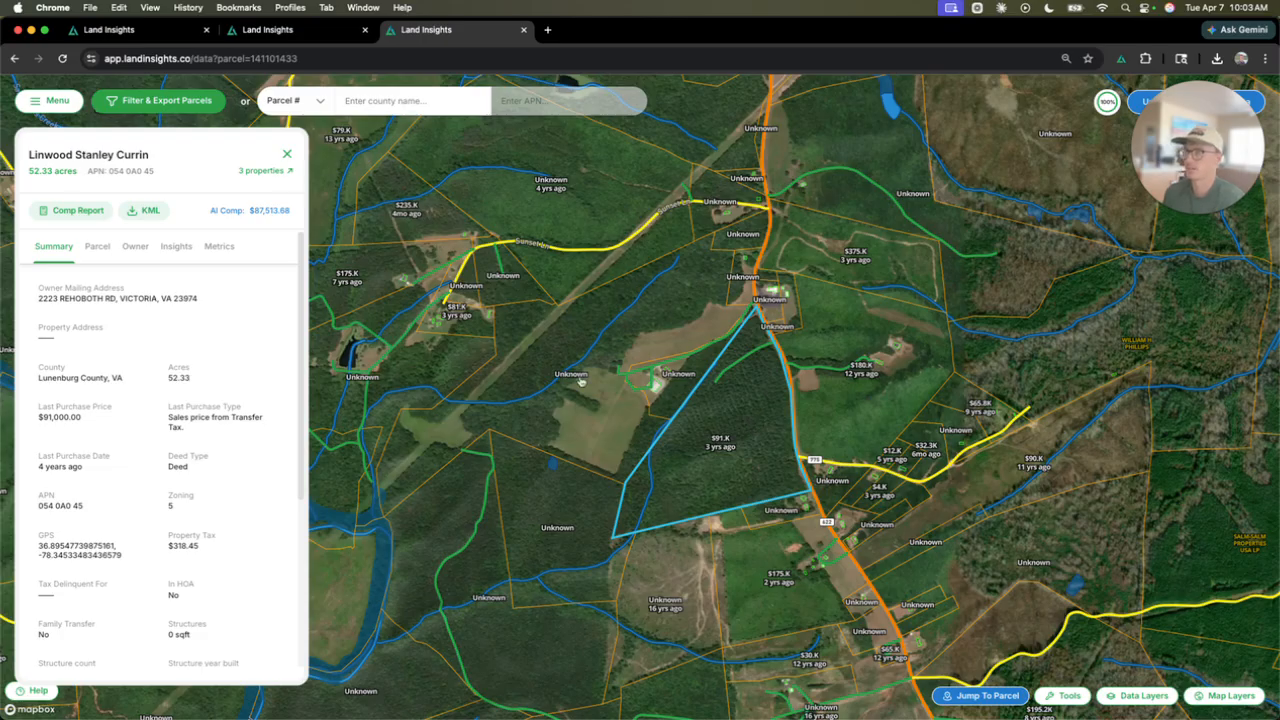
{"action": "left_click", "coordinate": [255, 170]}
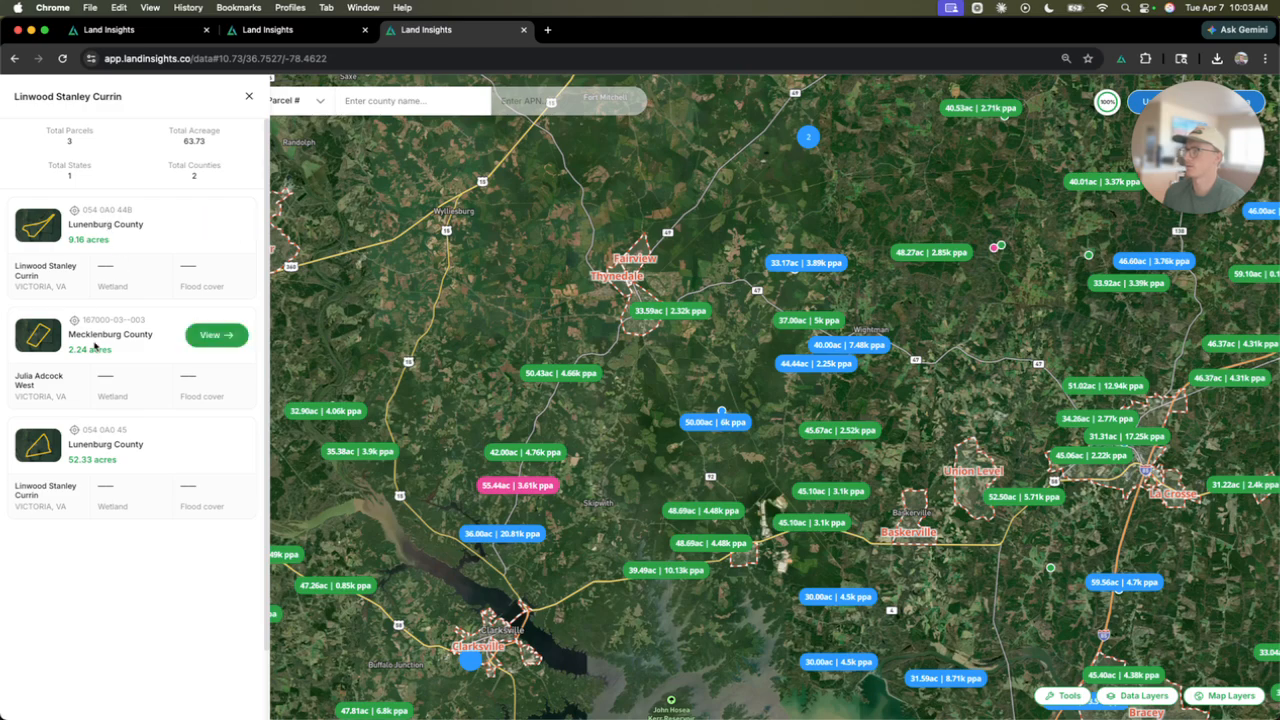
Step: View the owner's 9.16-acre Lunenburg County parcel and examine its buildings and boundary with the adjoining wooded parcel
{"action": "left_click", "coordinate": [216, 224]}
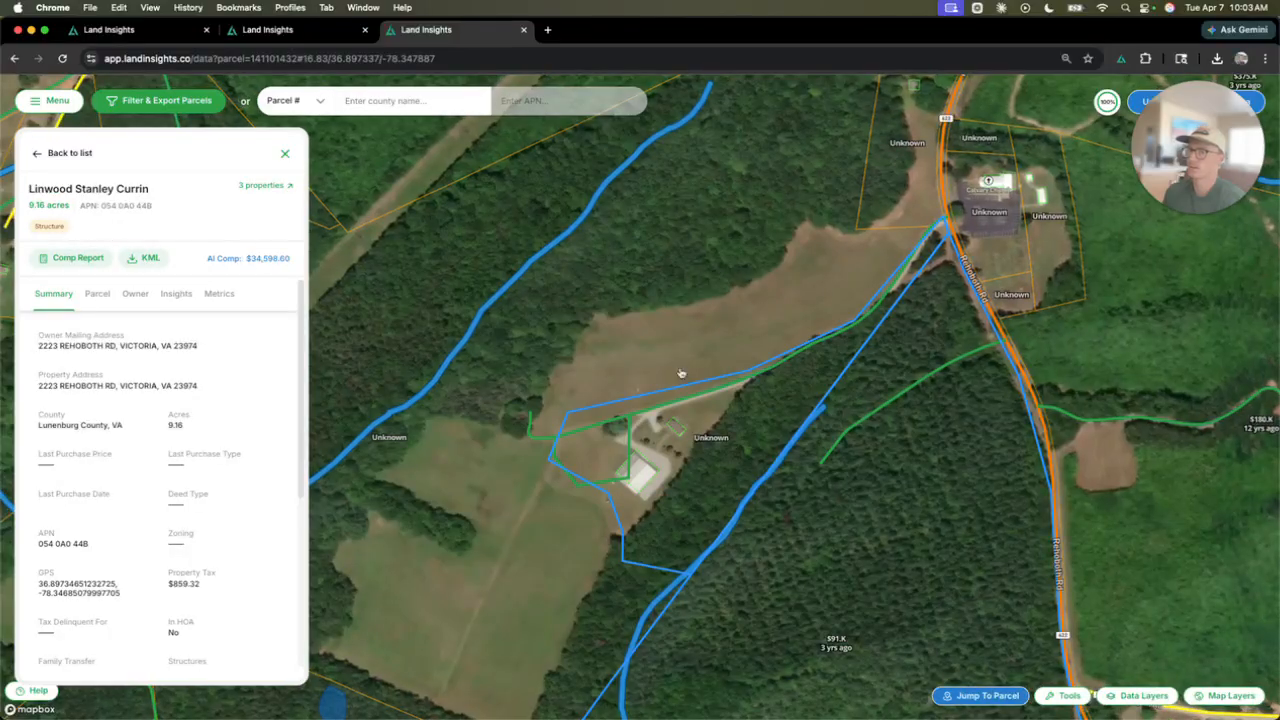
{"action": "scroll", "coordinate": [693, 405], "scroll_direction": "down", "scroll_amount": 4}
{"action": "scroll", "coordinate": [692, 442], "scroll_direction": "up", "scroll_amount": 8}
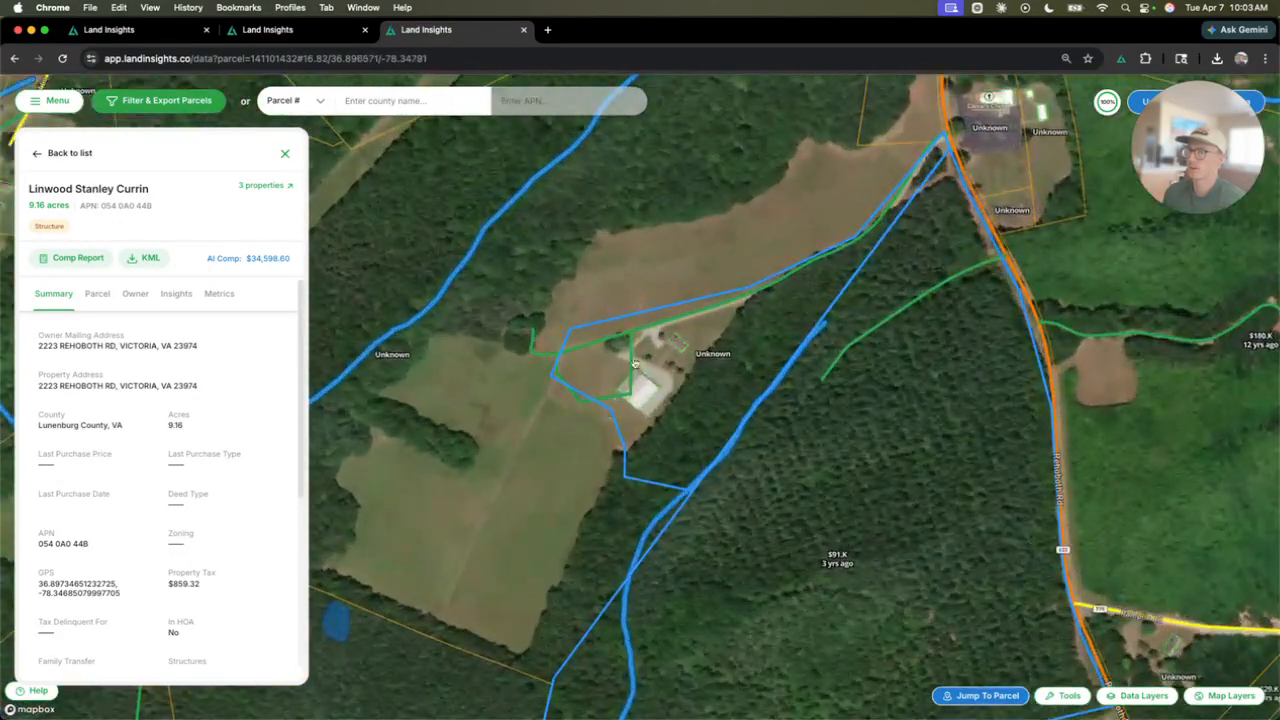
{"action": "left_click", "coordinate": [671, 377]}
{"action": "left_click", "coordinate": [675, 375]}
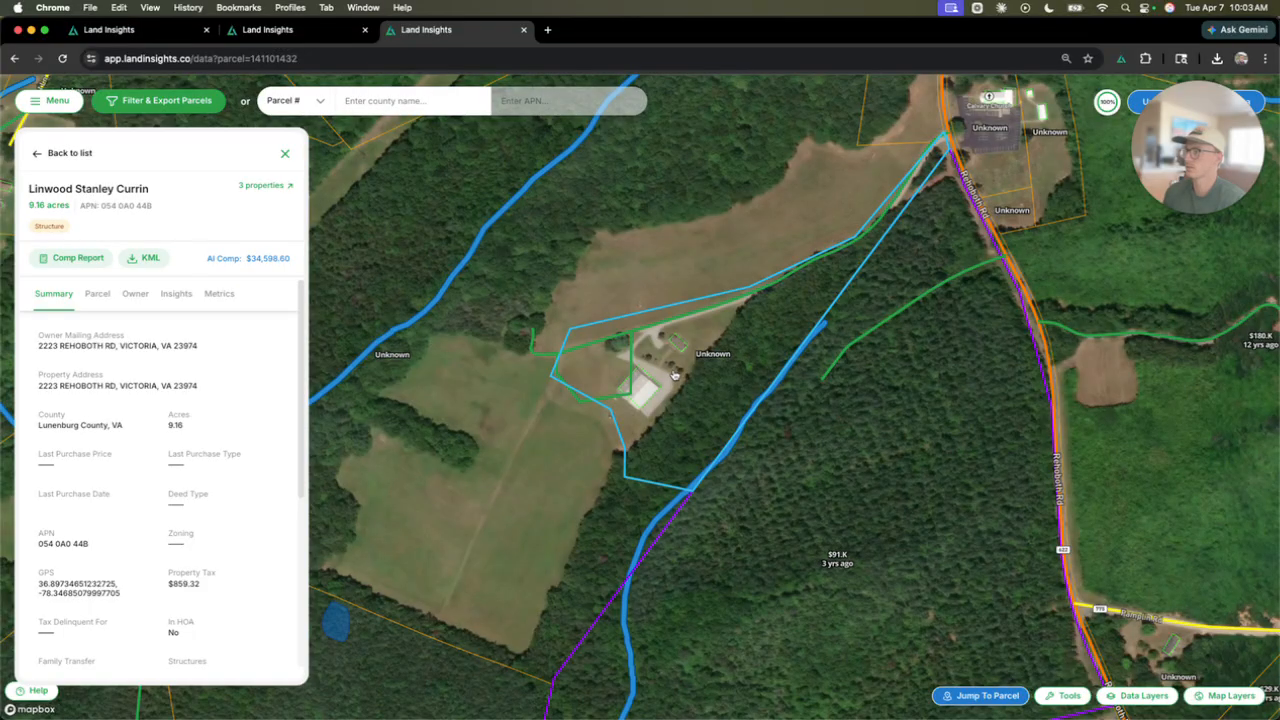
{"action": "scroll", "coordinate": [675, 380], "scroll_direction": "down", "scroll_amount": 5}
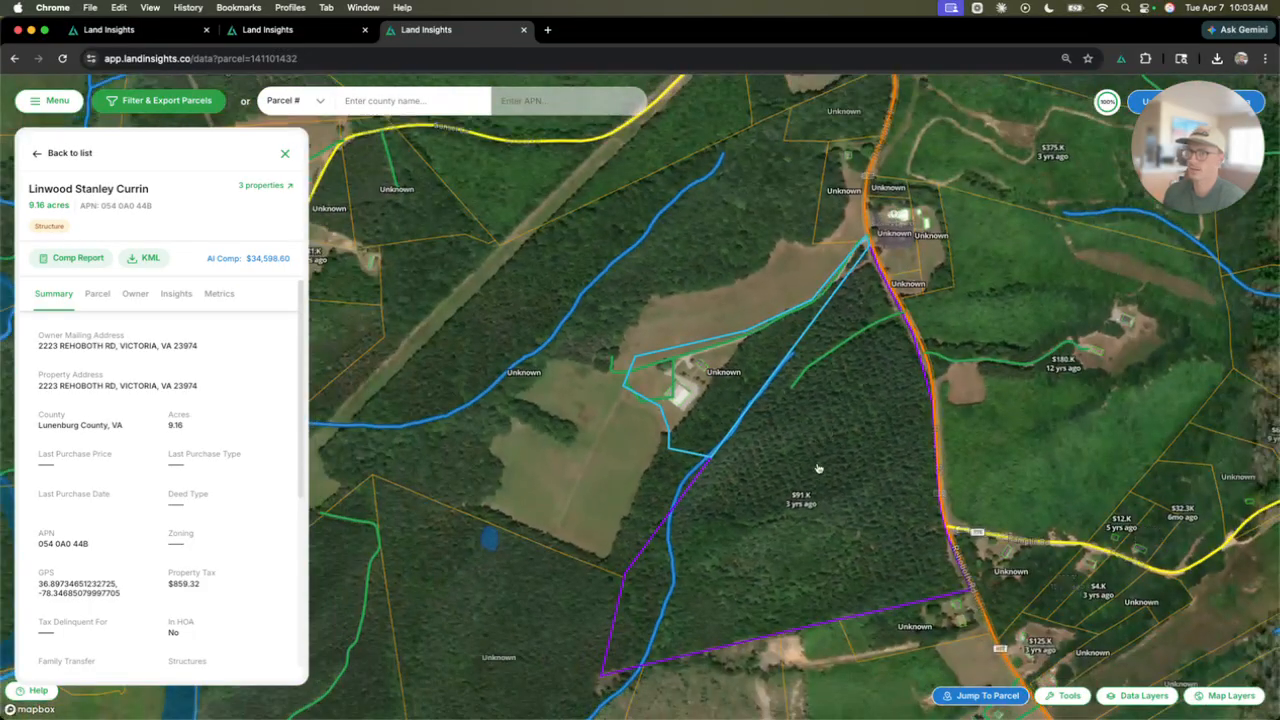
{"action": "scroll", "coordinate": [692, 430], "scroll_direction": "up", "scroll_amount": 5}
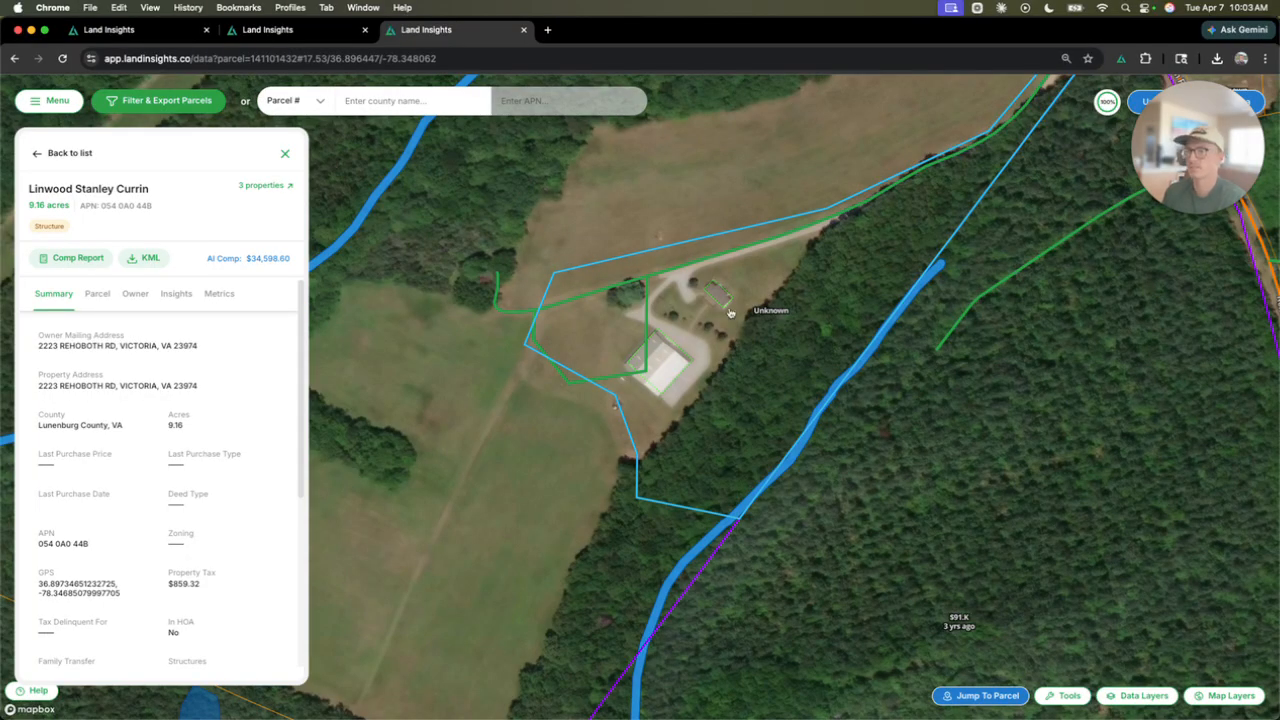
{"action": "scroll", "coordinate": [712, 315], "scroll_direction": "down", "scroll_amount": 5}
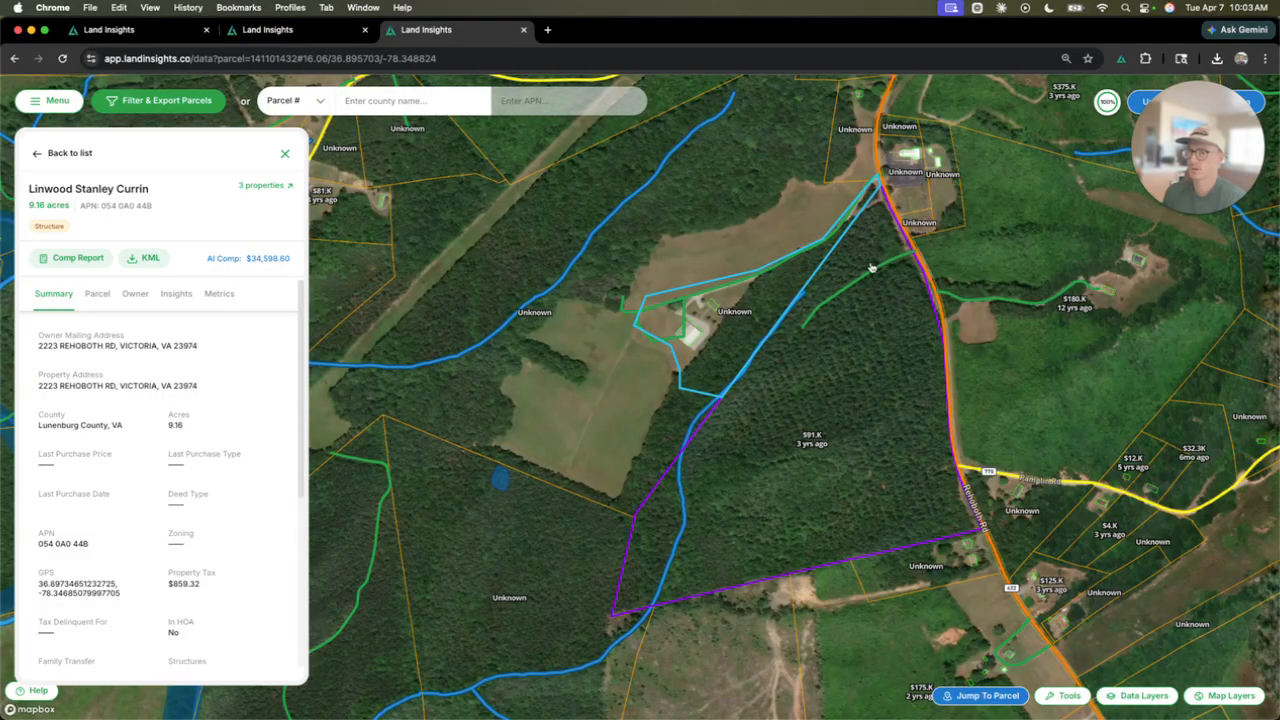
Step: Reselect the 52.33-acre wooded parcel on the map and open its comp report
{"action": "left_click", "coordinate": [785, 438]}
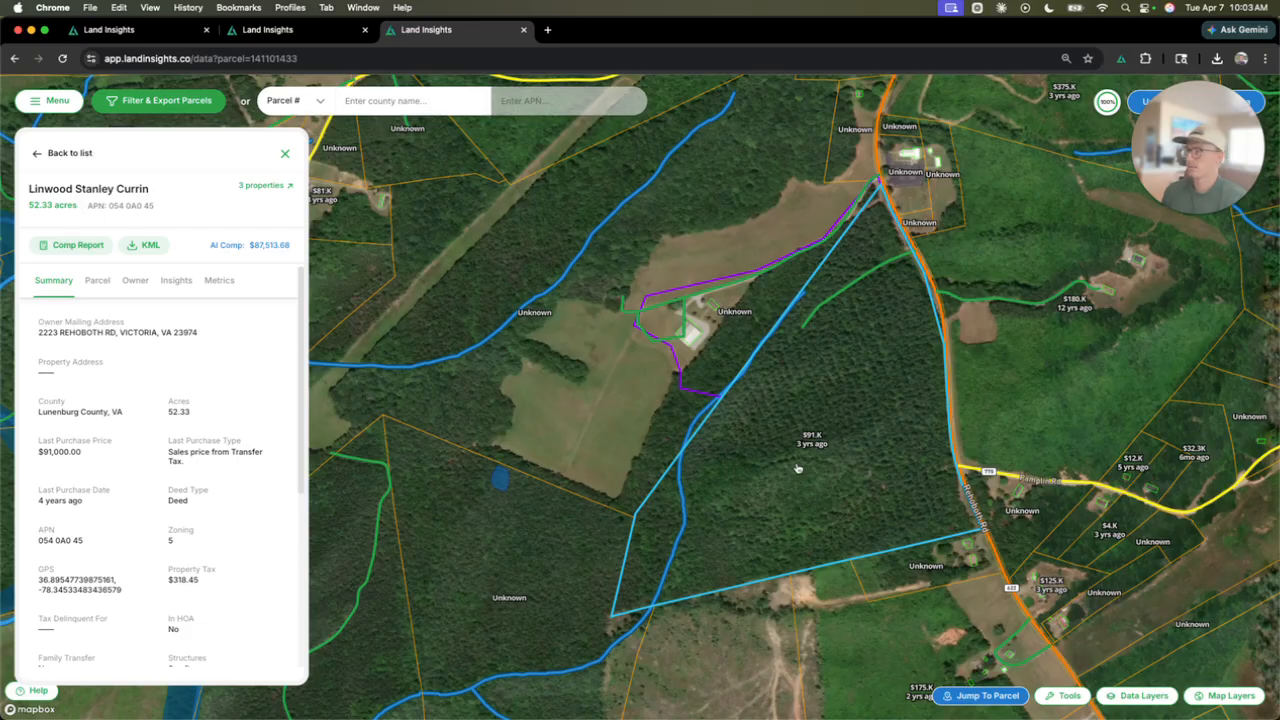
{"action": "left_click", "coordinate": [77, 246]}
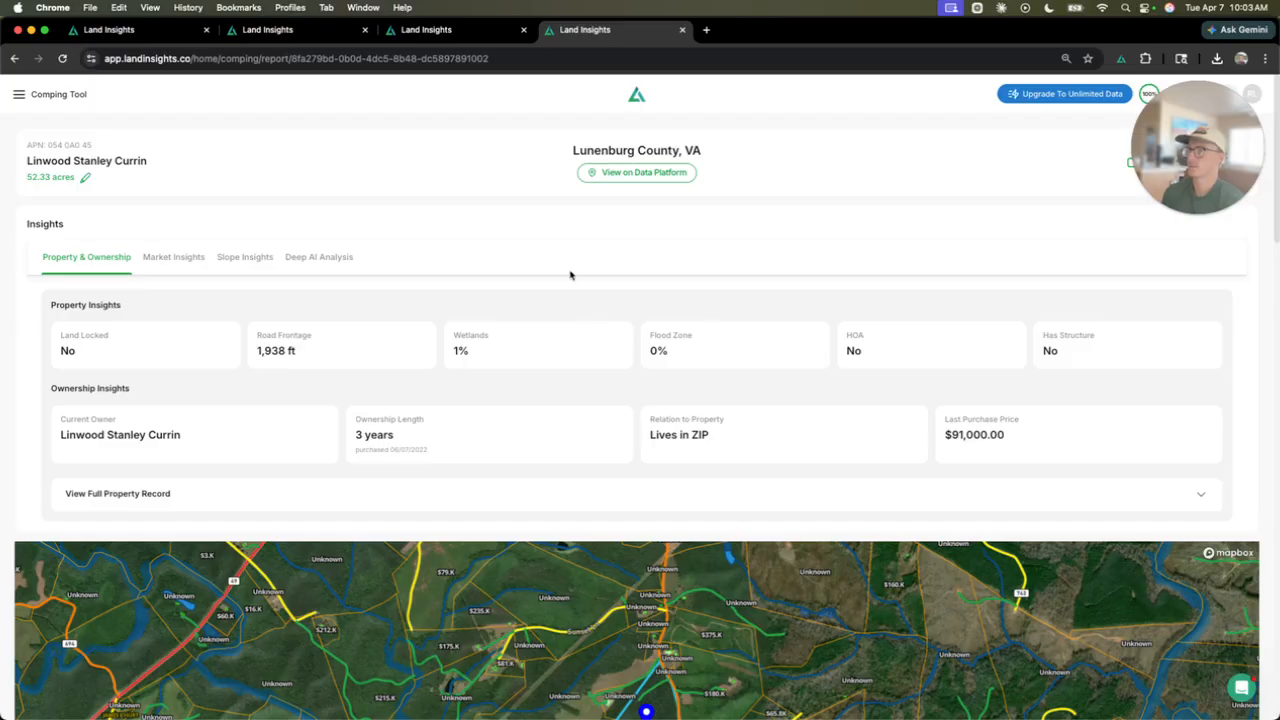
Step: View the report's parcel on the data platform, then return to the report and review its property and ownership insights
{"action": "left_click", "coordinate": [627, 177]}
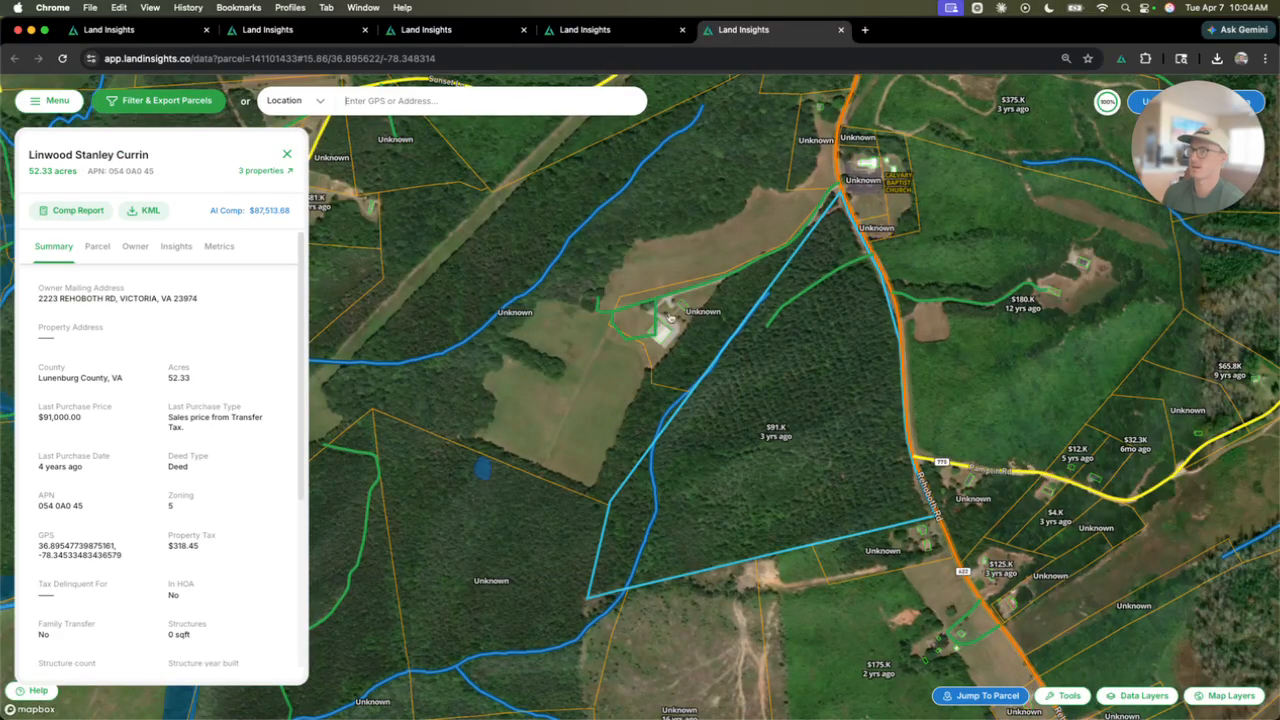
{"action": "left_click", "coordinate": [626, 29]}
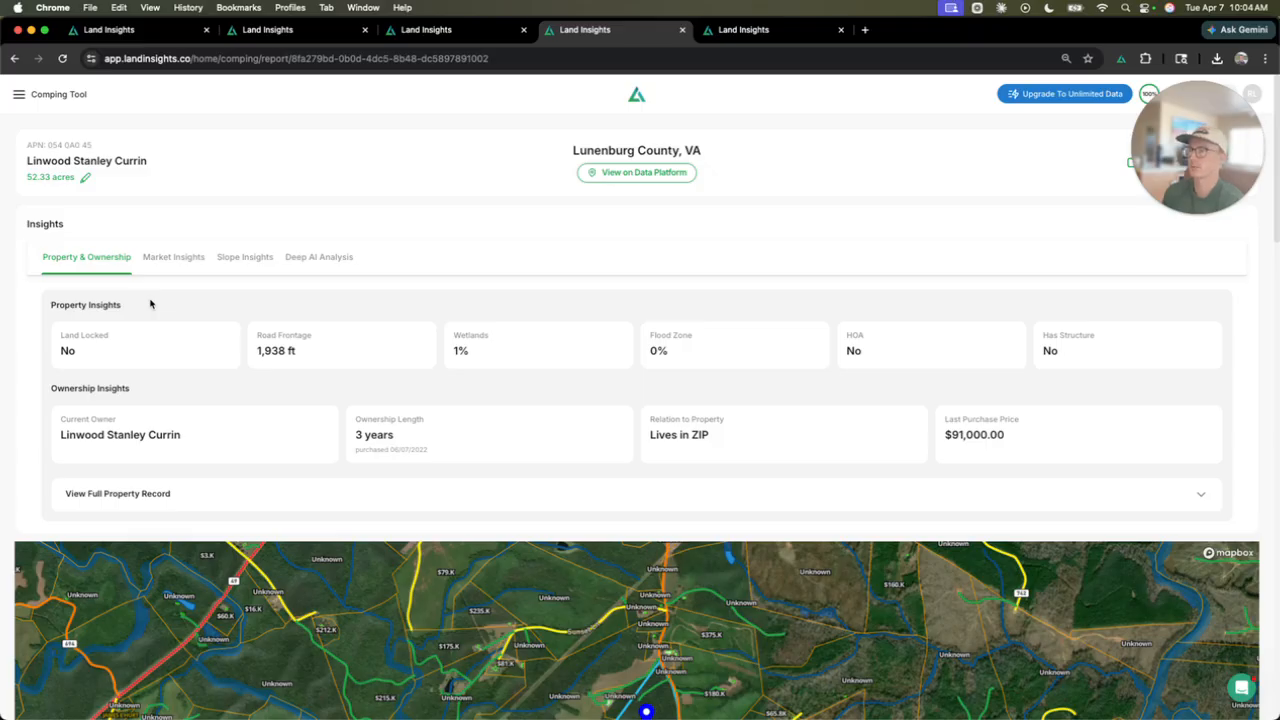
{"action": "scroll", "coordinate": [239, 288], "scroll_direction": "down", "scroll_amount": 3}
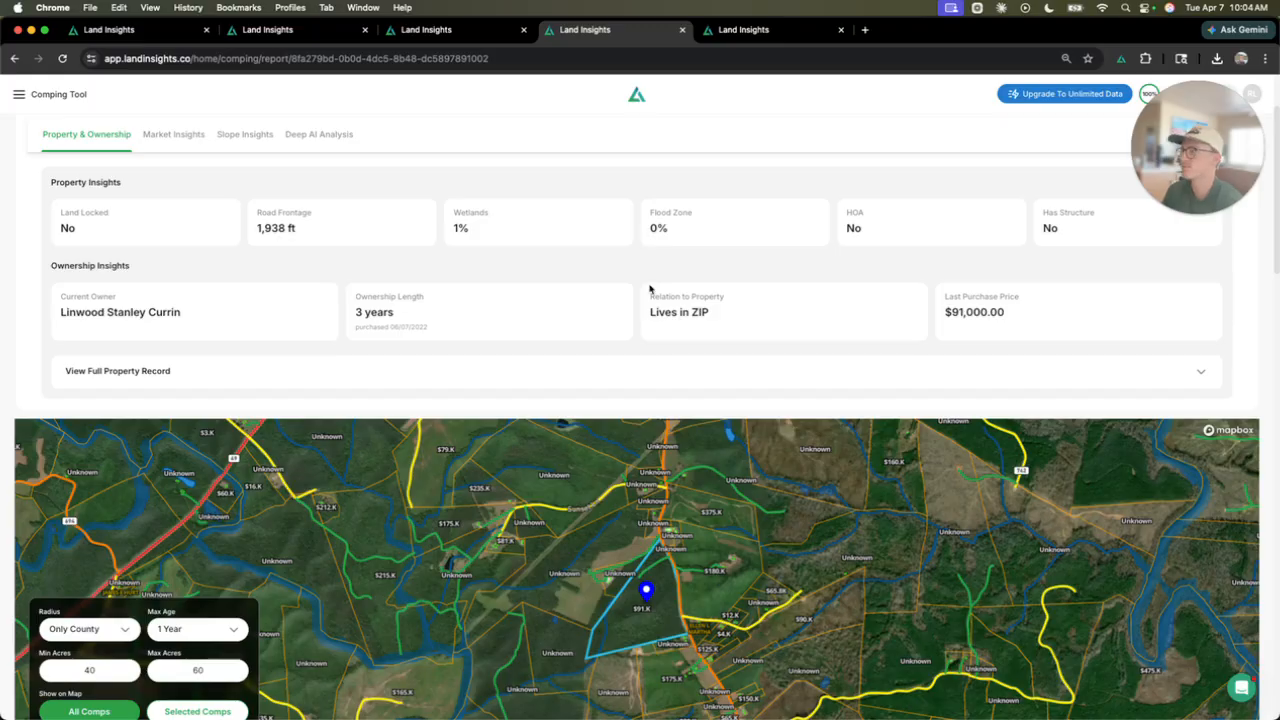
Step: Show the report's Market Insights and examine the rural market, infill market and sell-through figures for the county
{"action": "scroll", "coordinate": [256, 224], "scroll_direction": "up", "scroll_amount": 2}
{"action": "left_click", "coordinate": [176, 257]}
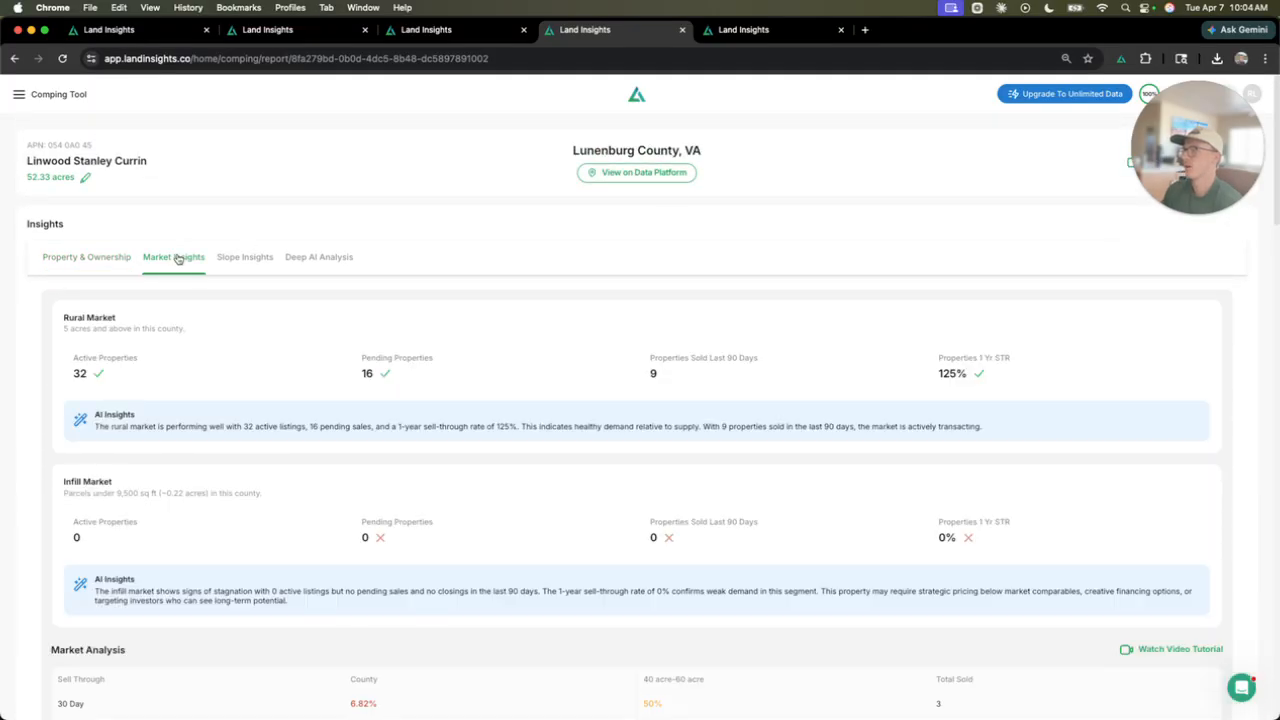
{"action": "scroll", "coordinate": [190, 343], "scroll_direction": "down", "scroll_amount": 1}
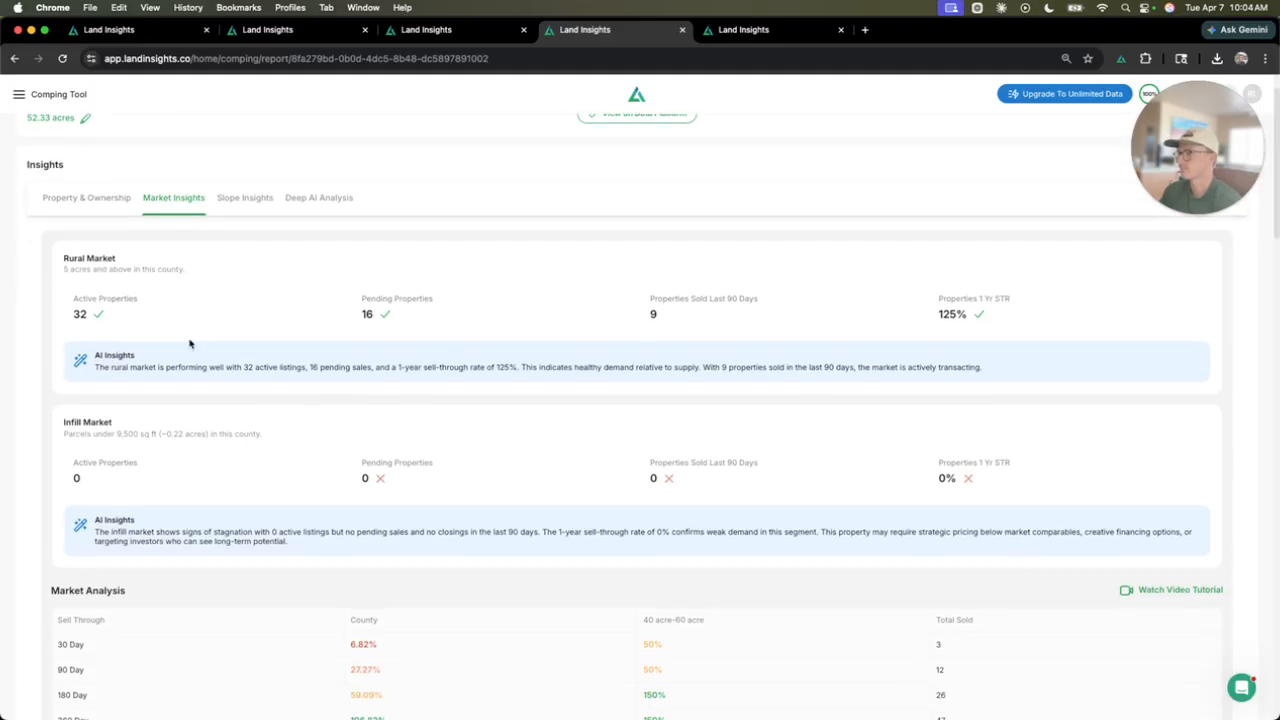
{"action": "mouse_move", "coordinate": [140, 323]}
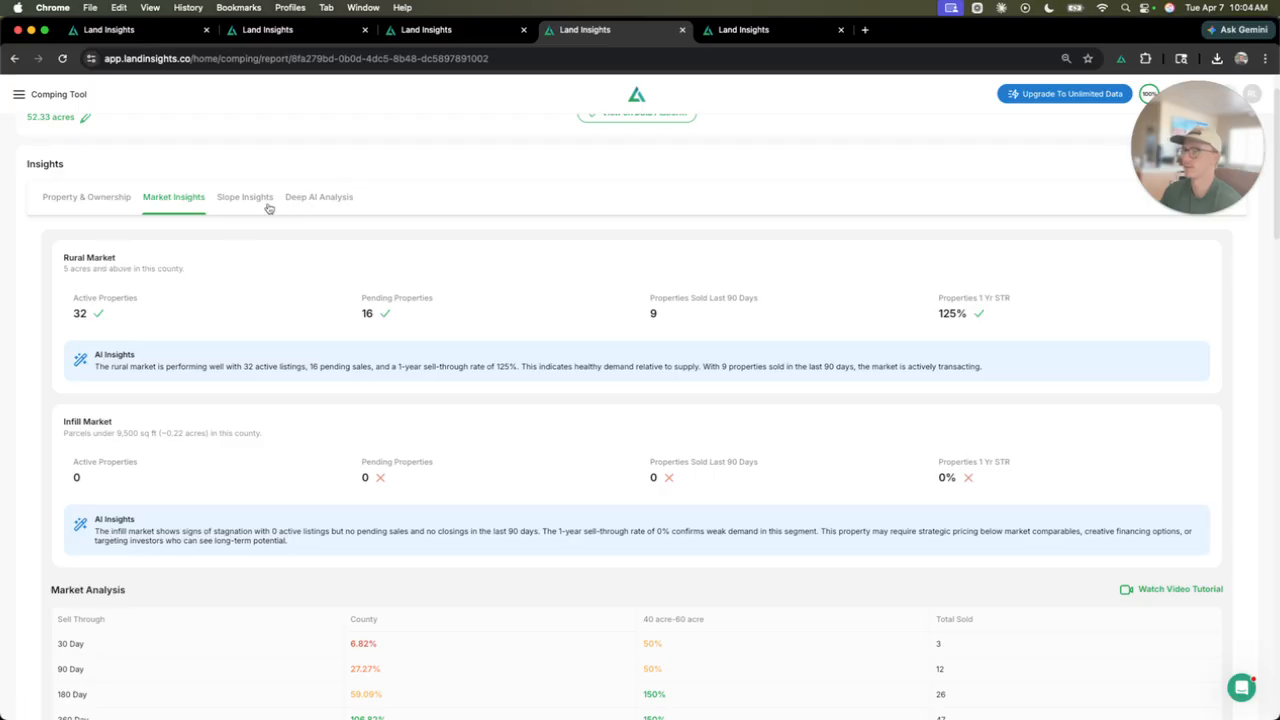
{"action": "mouse_move", "coordinate": [214, 289]}
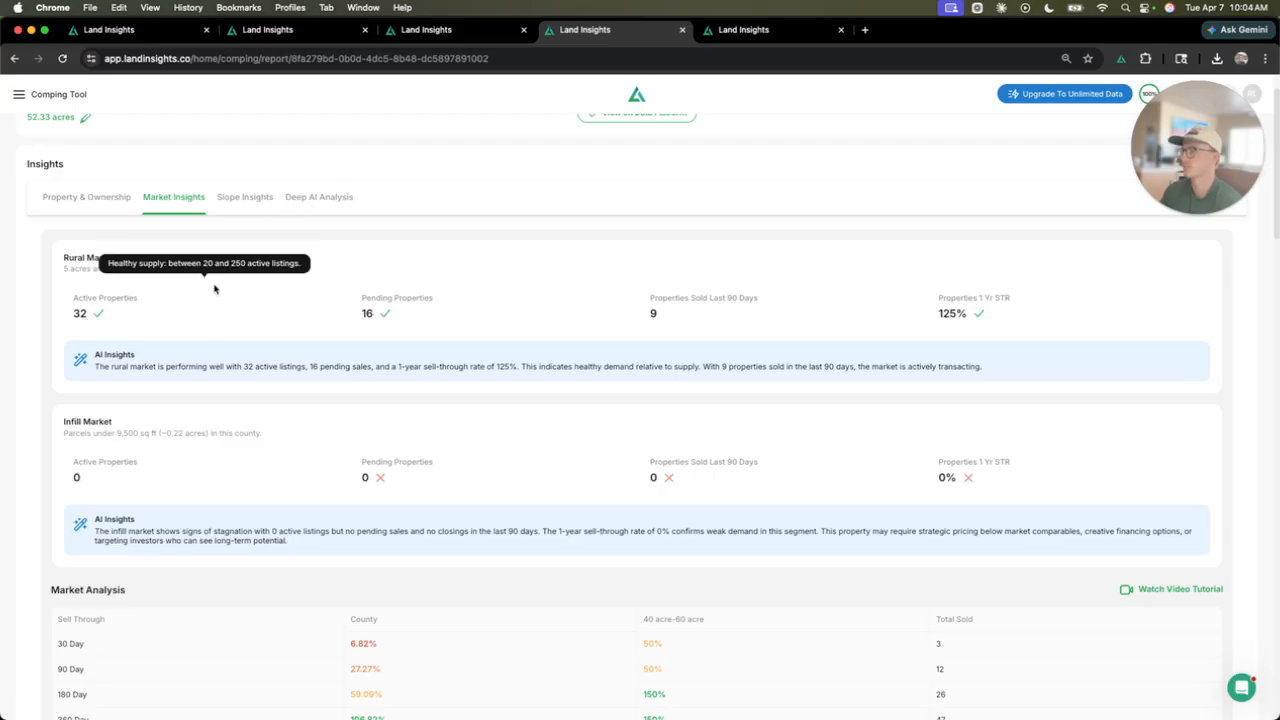
{"action": "scroll", "coordinate": [214, 289], "scroll_direction": "down", "scroll_amount": 4}
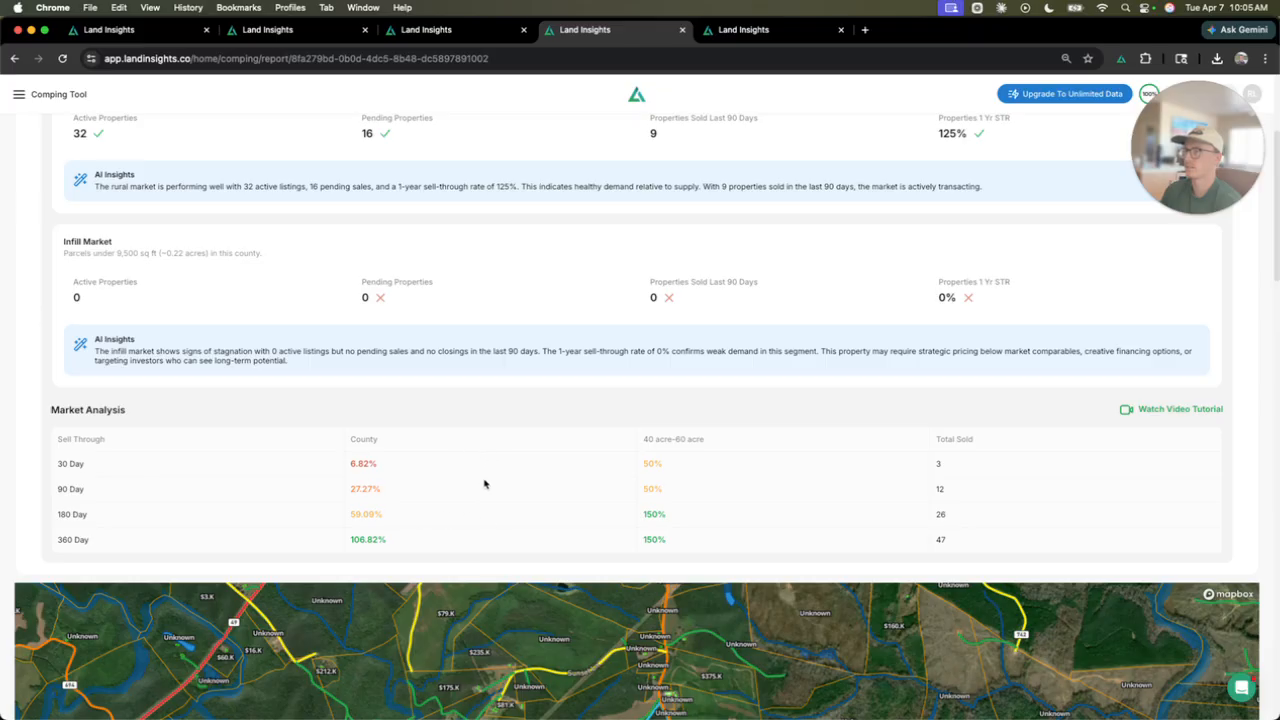
{"action": "scroll", "coordinate": [470, 450], "scroll_direction": "up", "scroll_amount": 5}
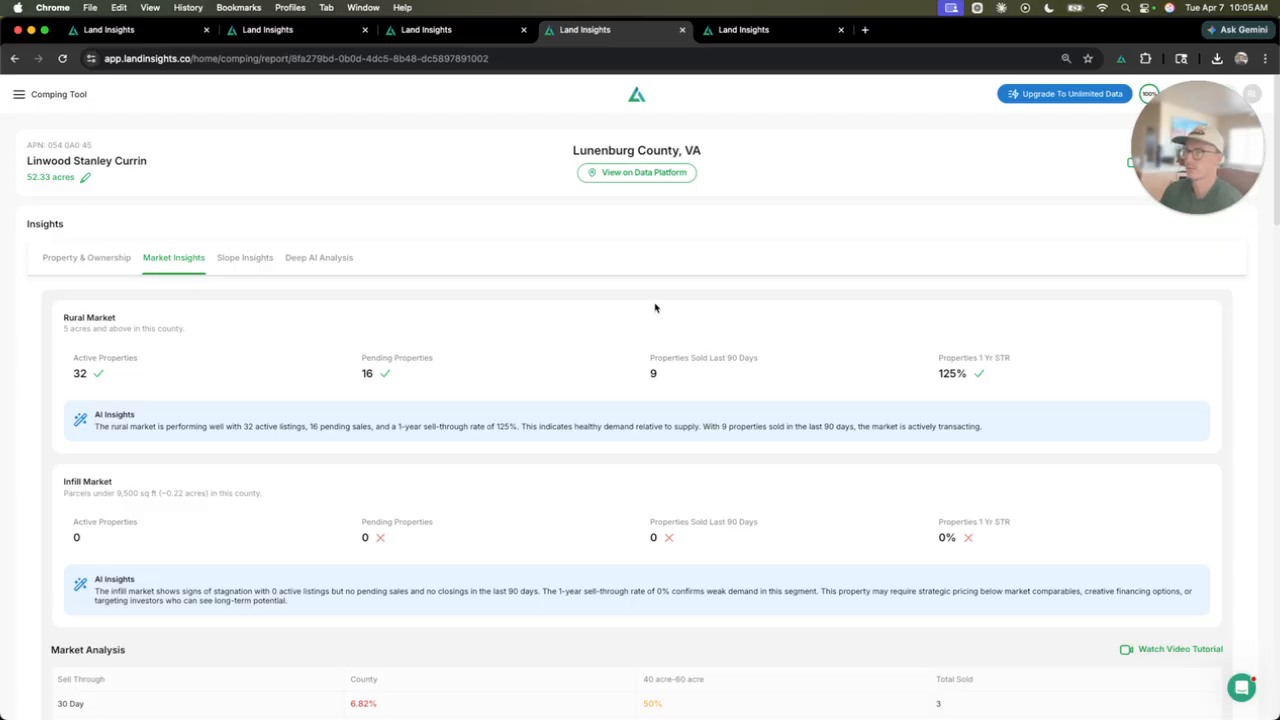
{"action": "mouse_move", "coordinate": [936, 377]}
{"action": "scroll", "coordinate": [371, 583], "scroll_direction": "down", "scroll_amount": 2}
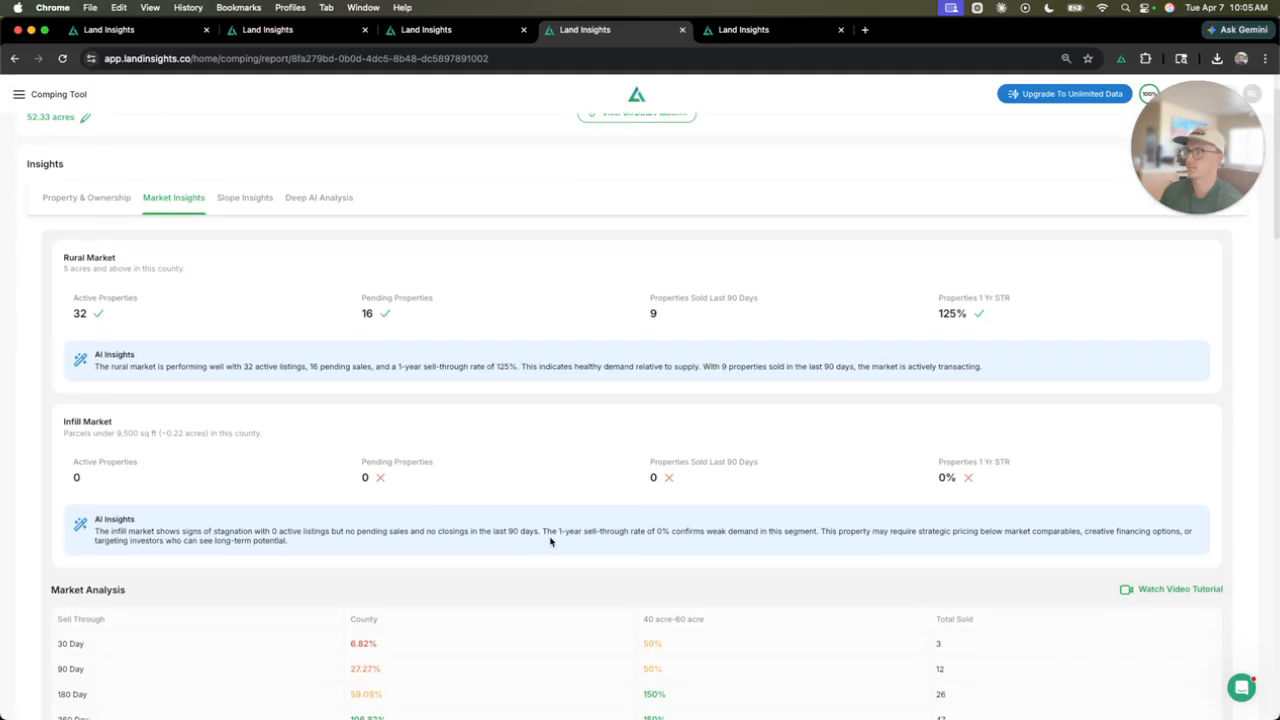
Step: Show the Slope Insights and check the parcel's slope distribution and elevation figures
{"action": "scroll", "coordinate": [551, 537], "scroll_direction": "up", "scroll_amount": 2}
{"action": "left_click", "coordinate": [246, 257]}
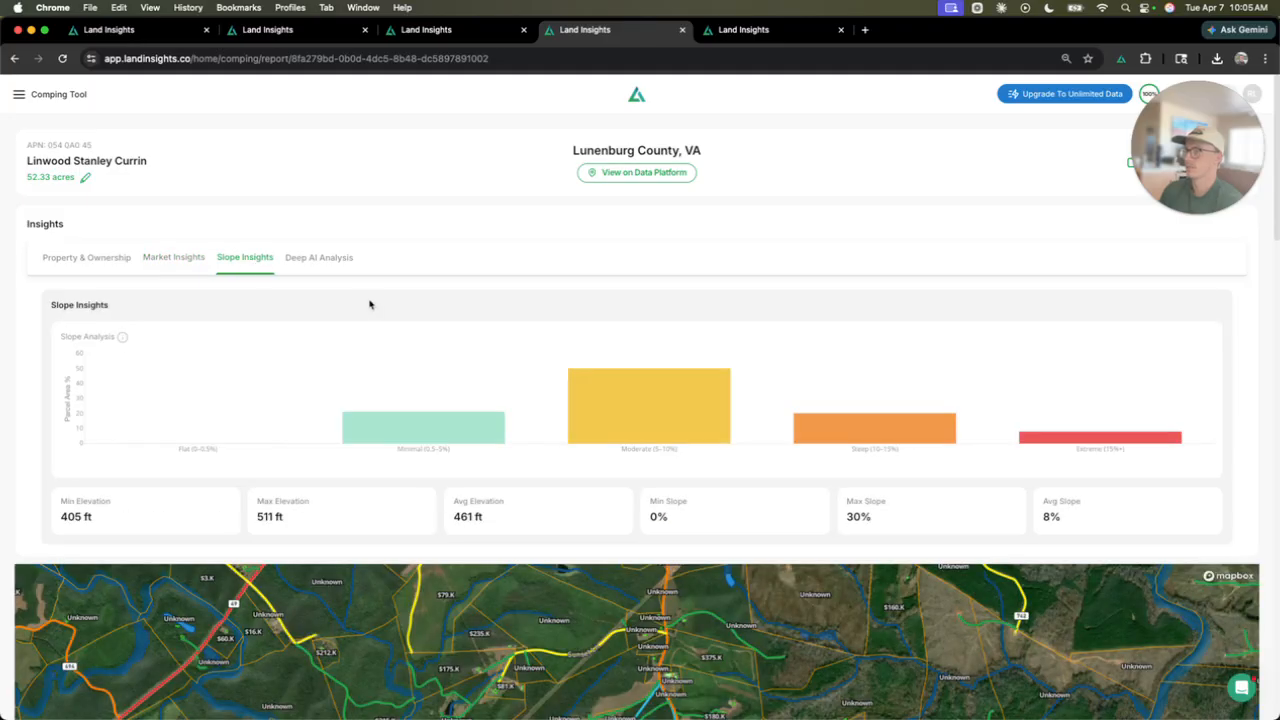
{"action": "scroll", "coordinate": [518, 205], "scroll_direction": "down", "scroll_amount": 3}
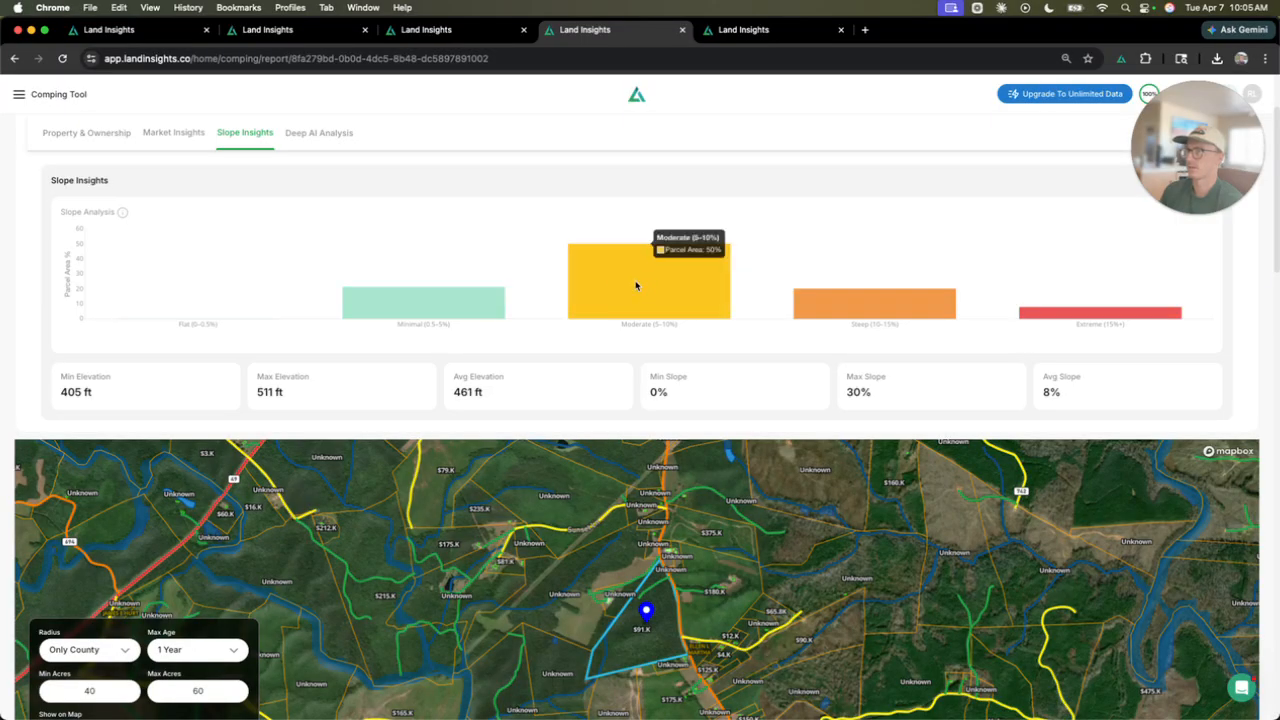
Step: Turn on the slope Contour Layer on the report's comp map and inspect the contours around the subject parcel
{"action": "scroll", "coordinate": [642, 292], "scroll_direction": "down", "scroll_amount": 5}
{"action": "scroll", "coordinate": [660, 466], "scroll_direction": "up", "scroll_amount": 5}
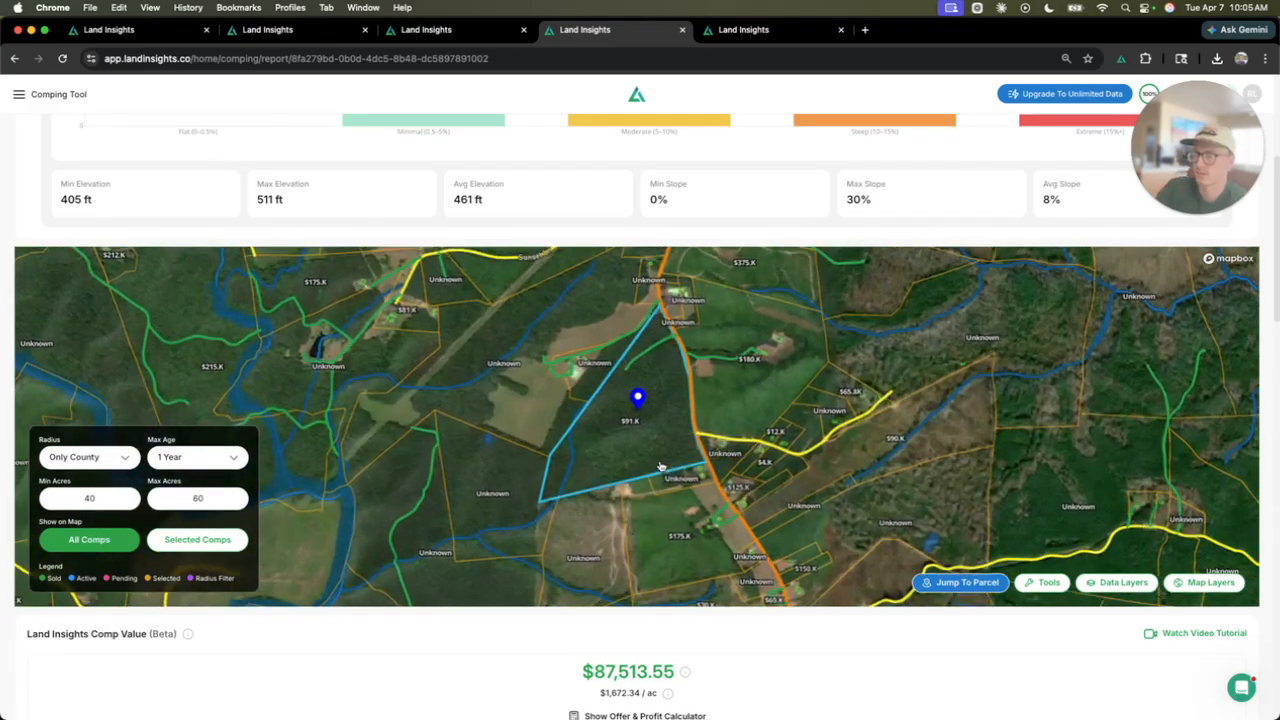
{"action": "scroll", "coordinate": [659, 458], "scroll_direction": "up", "scroll_amount": 2}
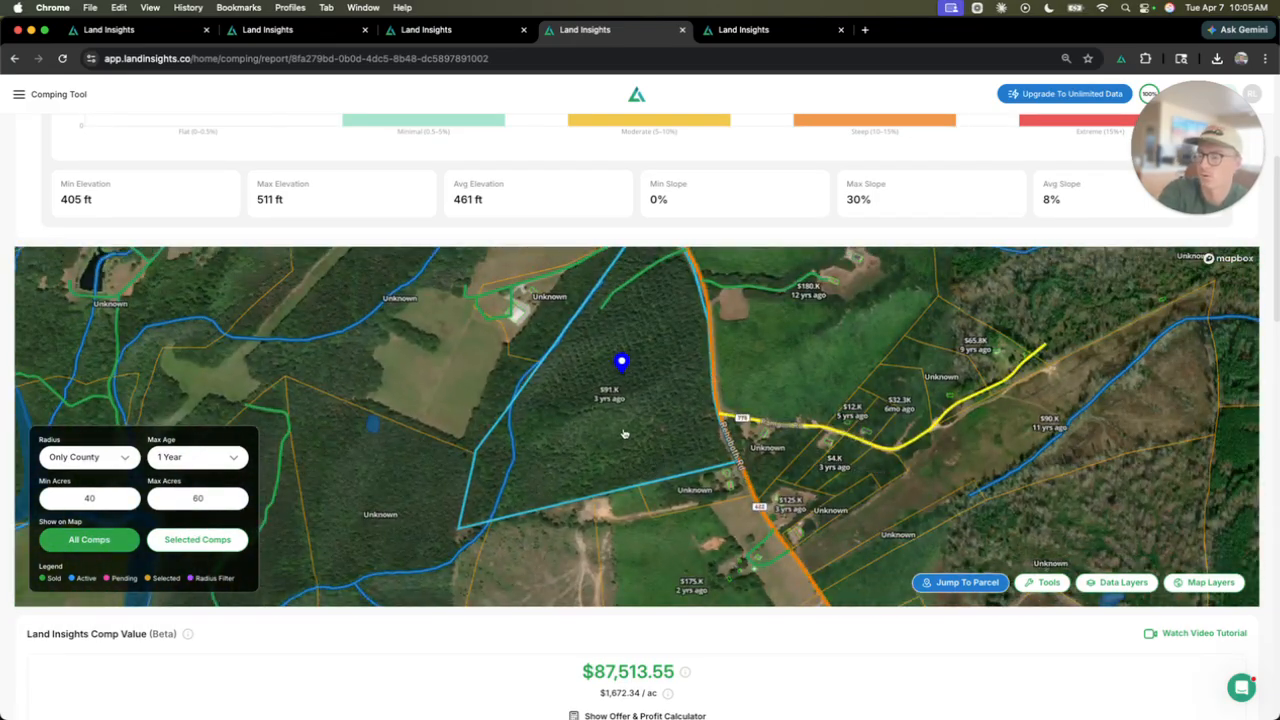
{"action": "mouse_move", "coordinate": [630, 446]}
{"action": "left_mouse_down"}
{"action": "mouse_move", "coordinate": [625, 380]}
{"action": "mouse_move", "coordinate": [654, 346]}
{"action": "mouse_move", "coordinate": [670, 350]}
{"action": "mouse_move", "coordinate": [631, 460]}
{"action": "left_mouse_up"}
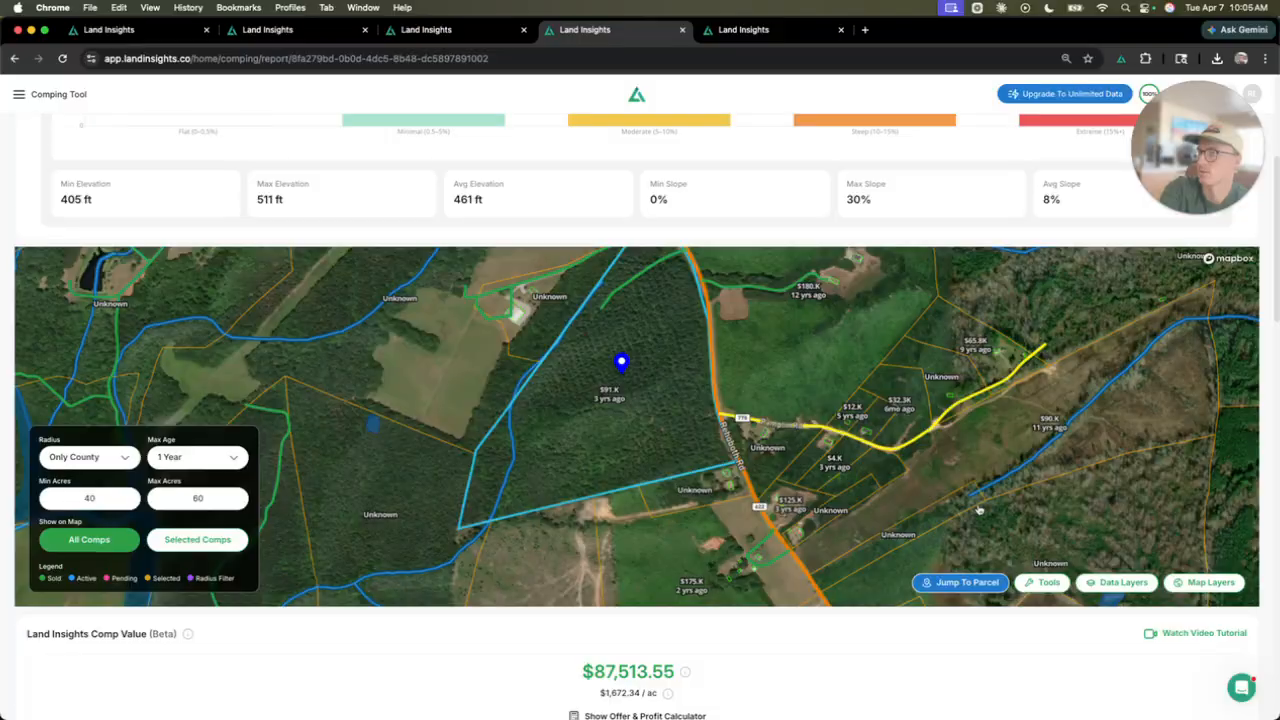
{"action": "left_click", "coordinate": [1136, 583]}
{"action": "left_click", "coordinate": [1062, 470]}
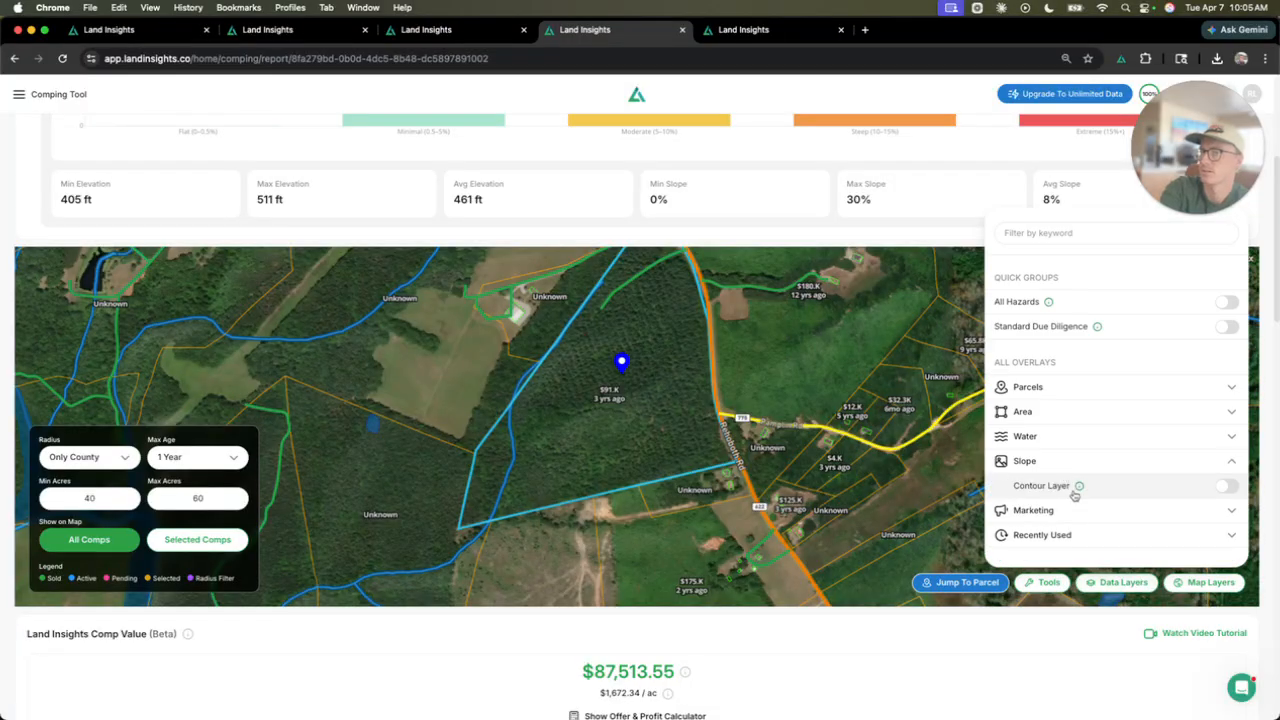
{"action": "left_click", "coordinate": [1225, 486]}
{"action": "left_click_drag", "start_coordinate": [662, 411], "coordinate": [631, 443]}
{"action": "scroll", "coordinate": [631, 443], "scroll_direction": "down", "scroll_amount": 5}
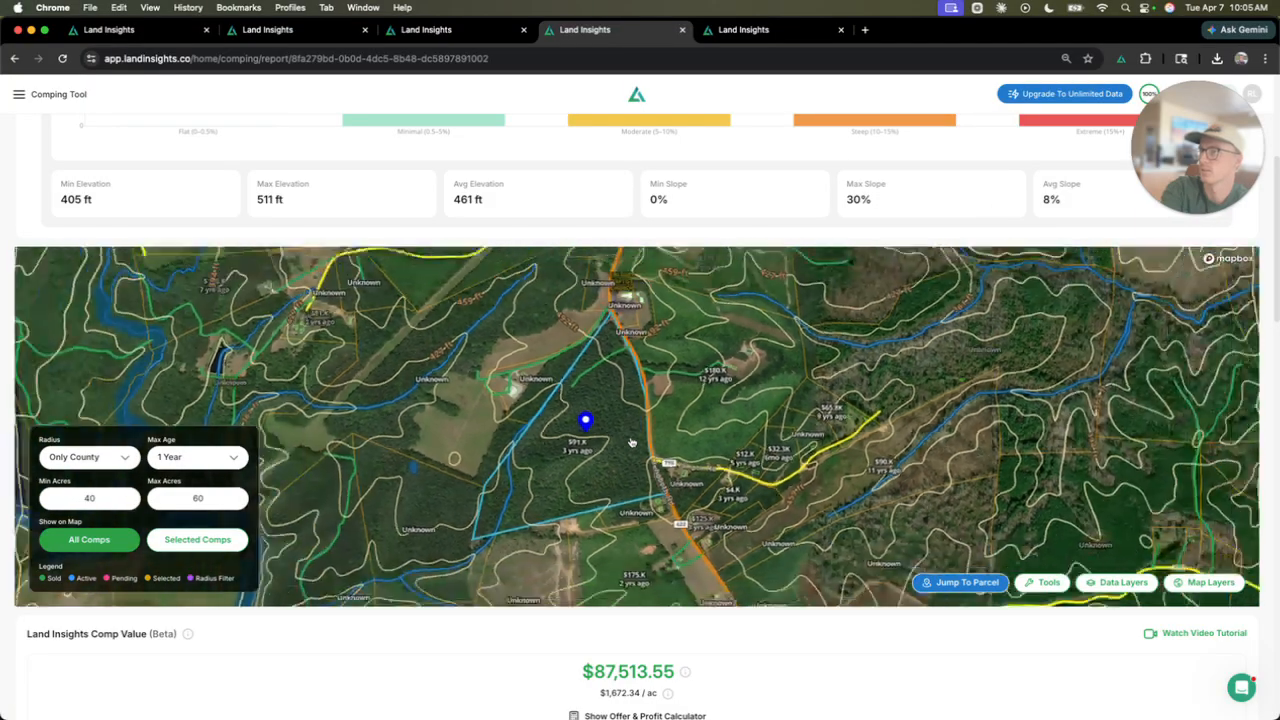
Step: Show the Deep AI Analysis section of the parcel's insights
{"action": "scroll", "coordinate": [749, 195], "scroll_direction": "up", "scroll_amount": 2}
{"action": "scroll", "coordinate": [749, 192], "scroll_direction": "up", "scroll_amount": 3}
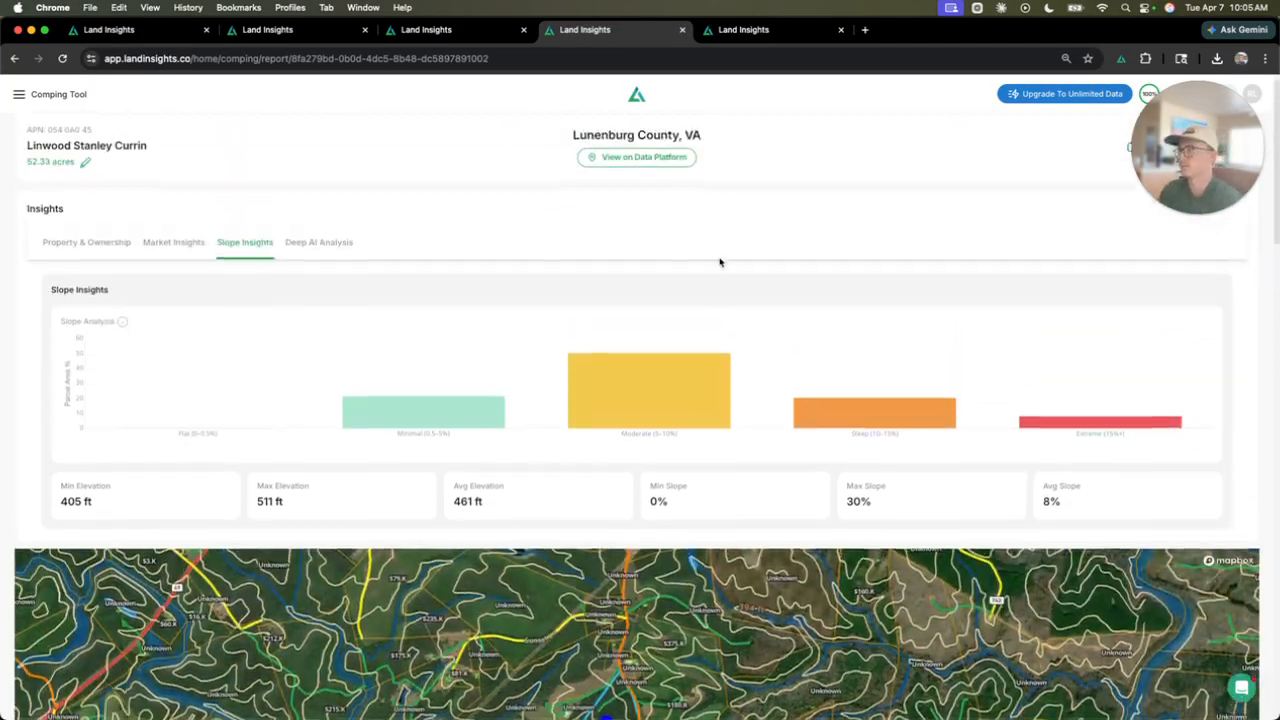
{"action": "left_click", "coordinate": [330, 245]}
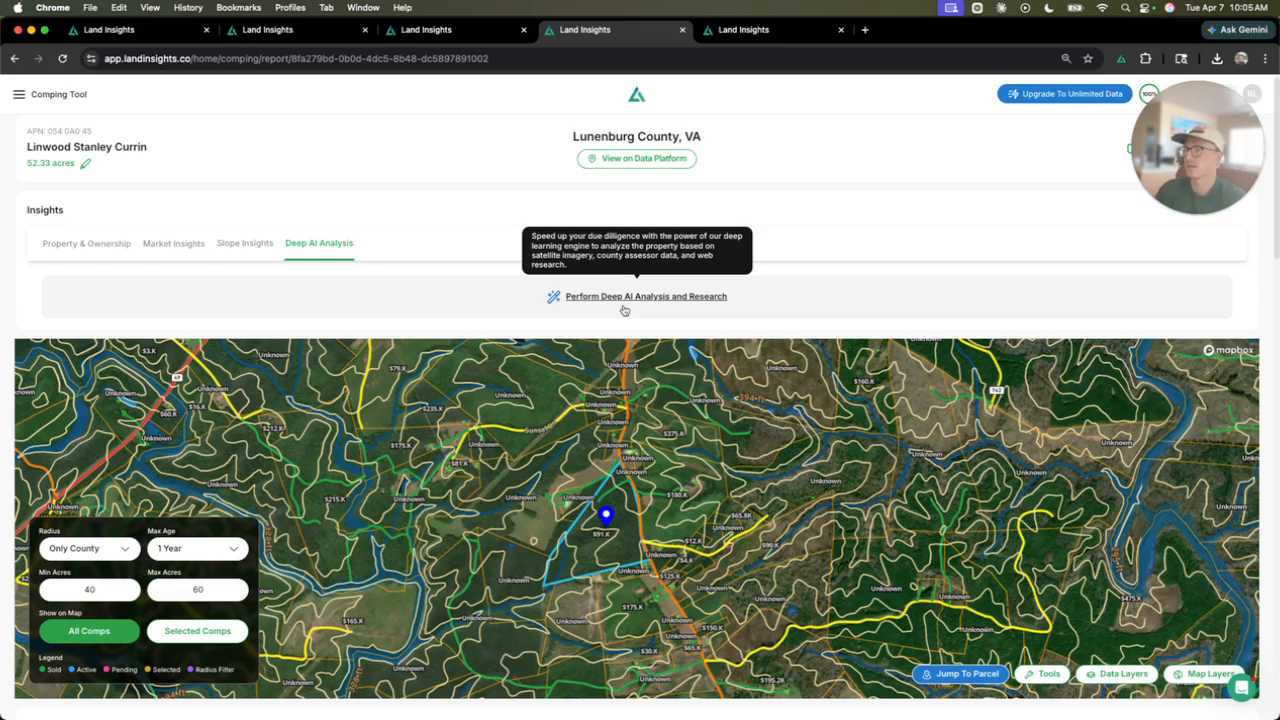
Step: Return to the Property & Ownership insights and view the contours on the comp map over a wider area around the parcel
{"action": "left_click", "coordinate": [108, 250]}
{"action": "scroll", "coordinate": [260, 220], "scroll_direction": "down", "scroll_amount": 5}
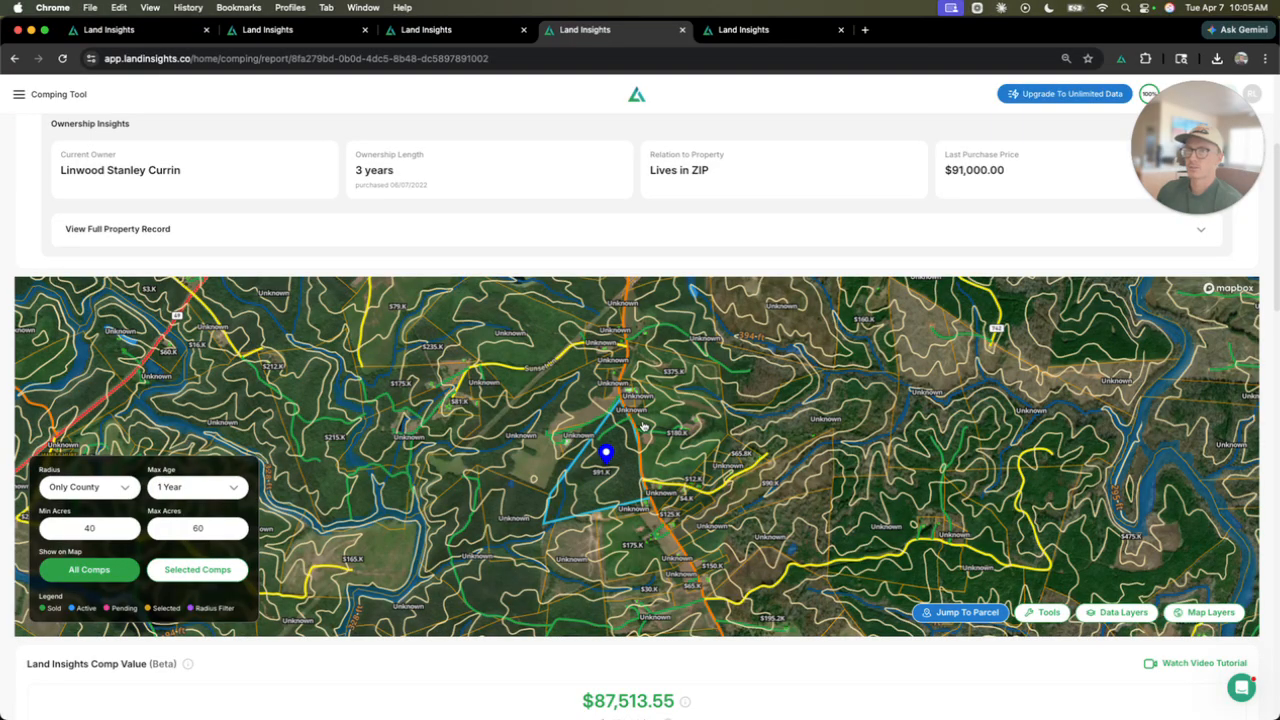
{"action": "scroll", "coordinate": [600, 458], "scroll_direction": "down", "scroll_amount": 5}
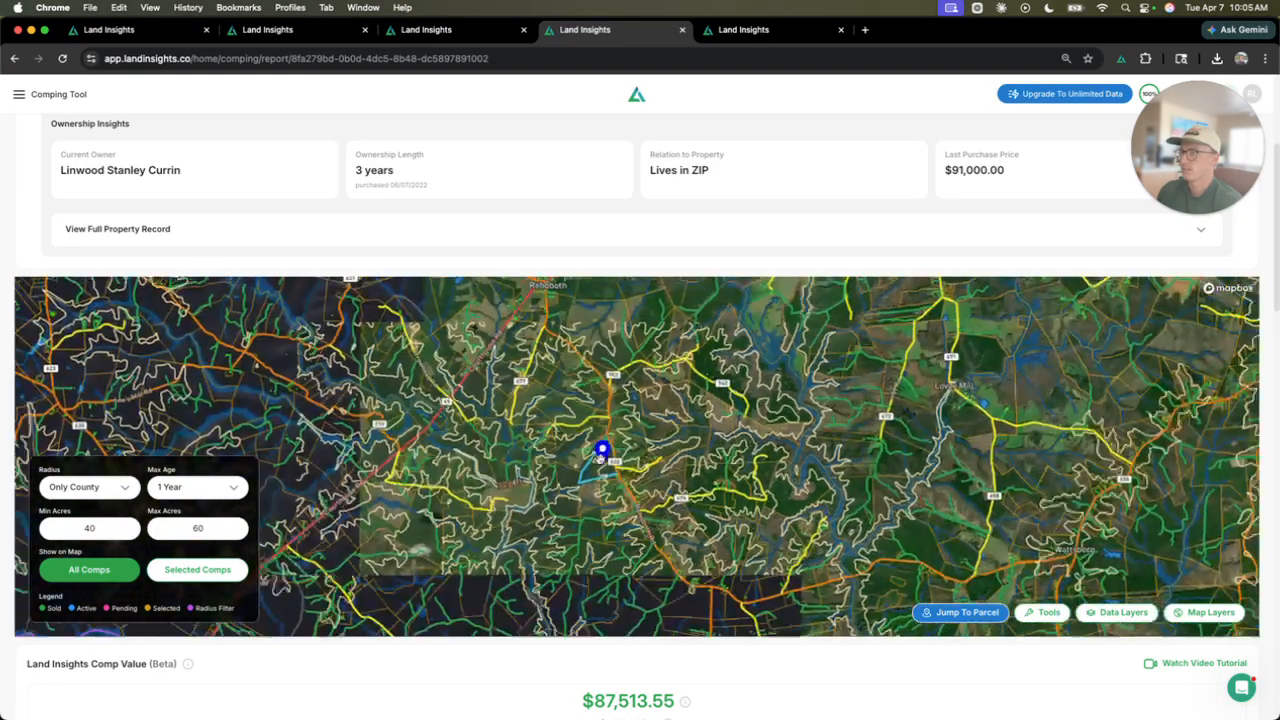
Step: Turn off the slope Contour Layer and view the comp map around the parcel without contours
{"action": "left_click", "coordinate": [1124, 612]}
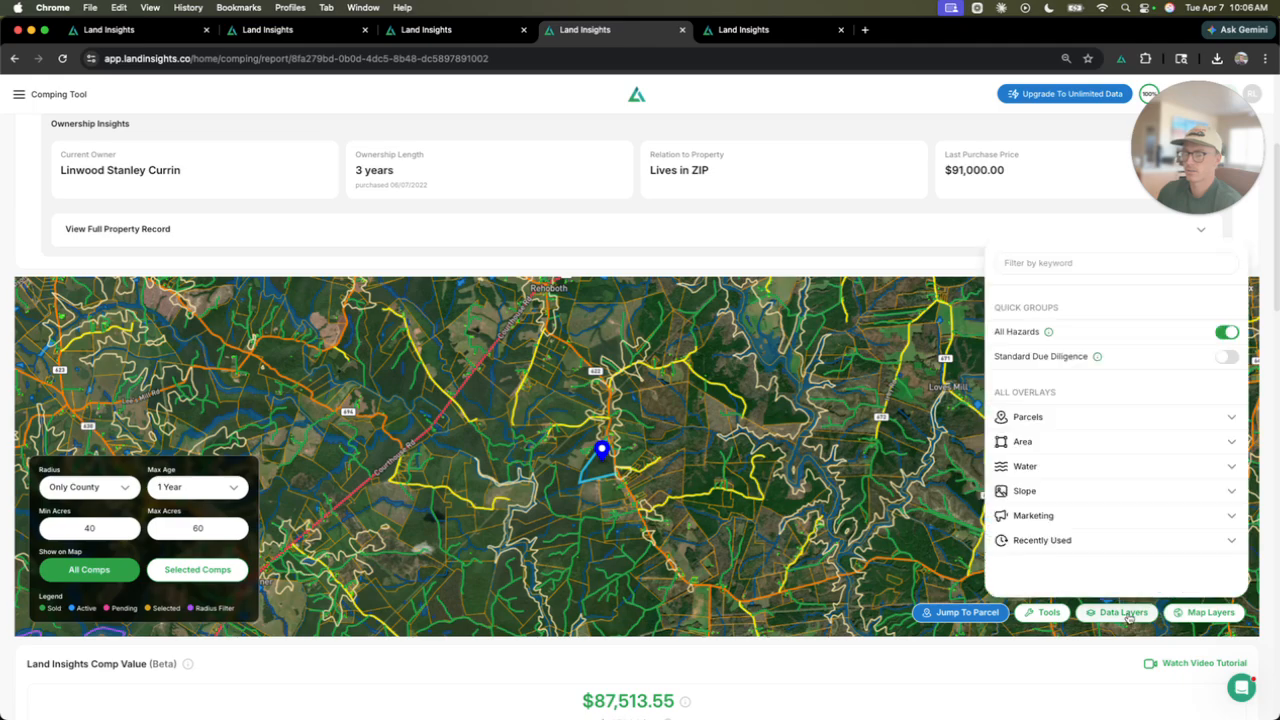
{"action": "left_click", "coordinate": [1101, 494]}
{"action": "left_click", "coordinate": [1230, 516]}
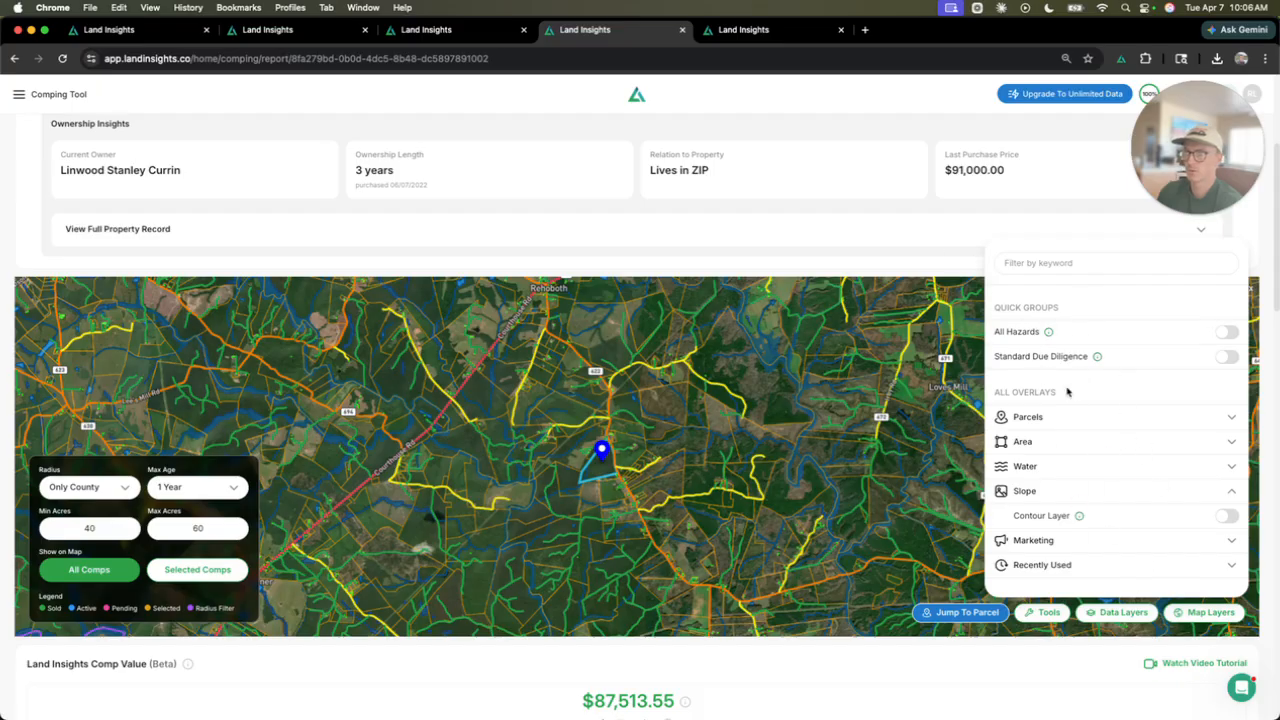
{"action": "scroll", "coordinate": [1081, 490], "scroll_direction": "down", "scroll_amount": 2}
{"action": "scroll", "coordinate": [1081, 490], "scroll_direction": "up", "scroll_amount": 2}
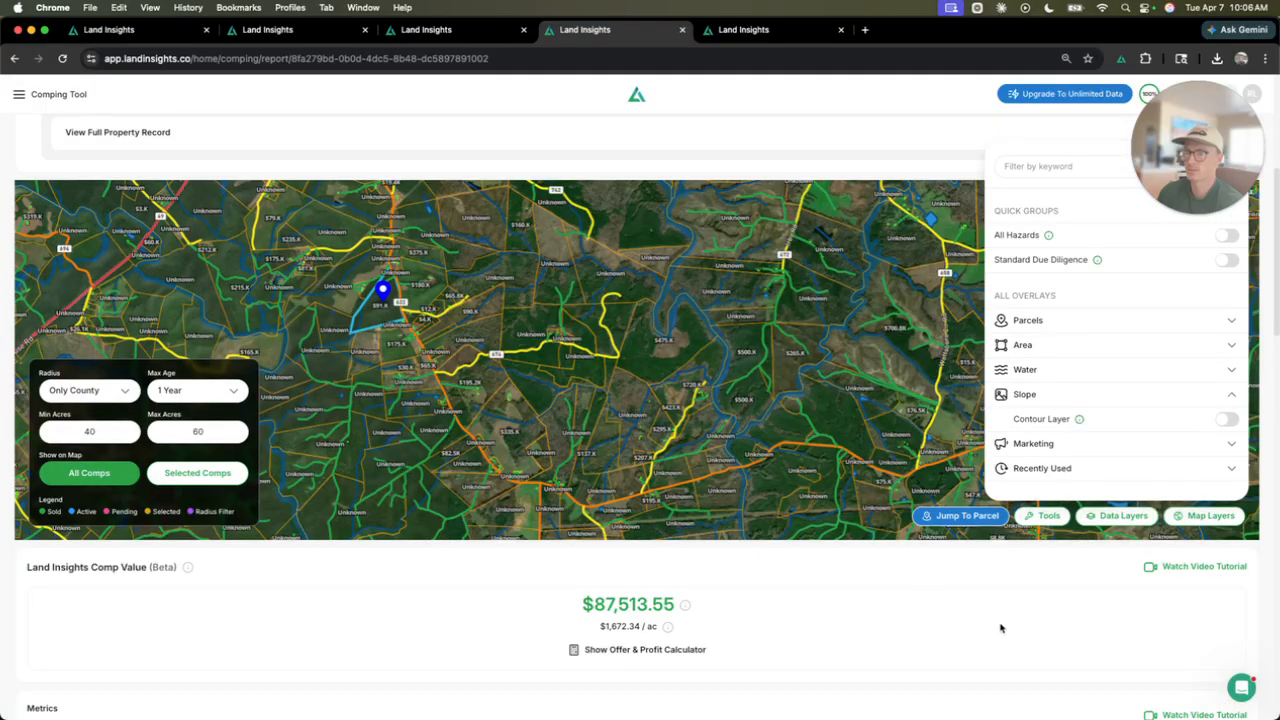
{"action": "scroll", "coordinate": [998, 629], "scroll_direction": "up", "scroll_amount": 2}
{"action": "scroll", "coordinate": [851, 550], "scroll_direction": "up", "scroll_amount": 3}
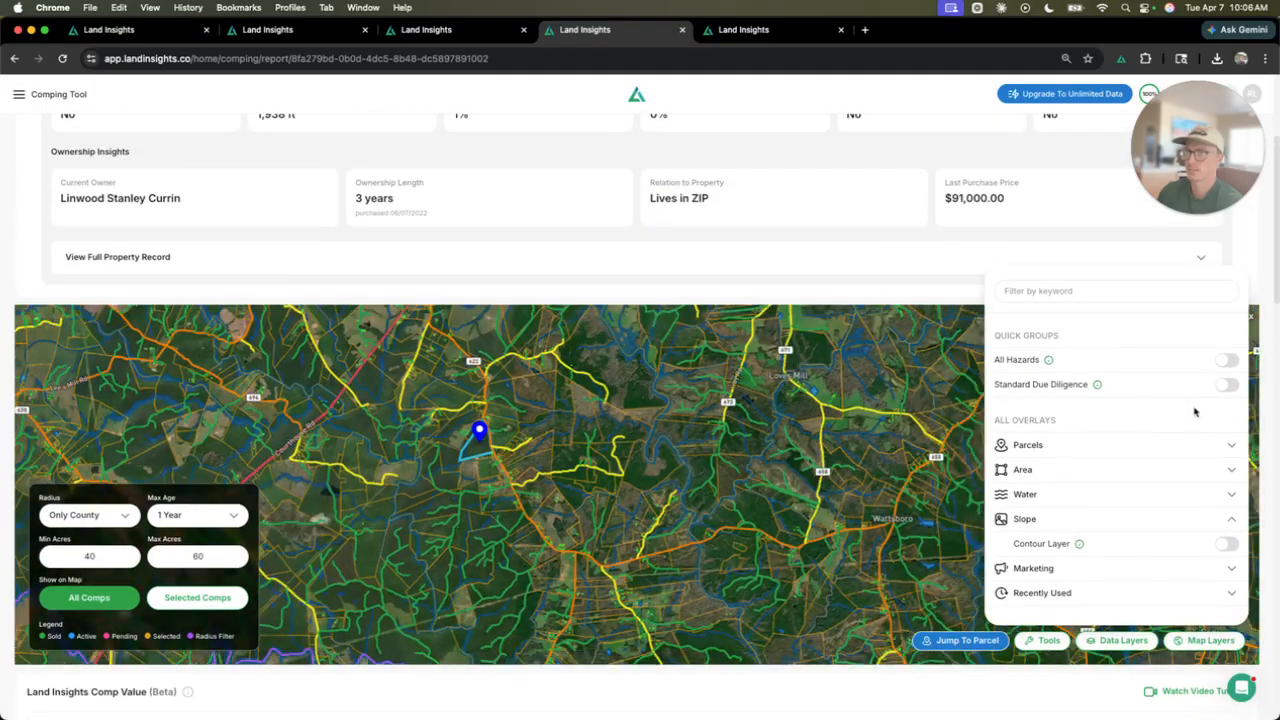
Step: Turn on the All Hazards and Standard Due Diligence overlay groups and inspect them around the subject parcel on the comp map
{"action": "left_click", "coordinate": [1226, 360]}
{"action": "left_click", "coordinate": [1227, 384]}
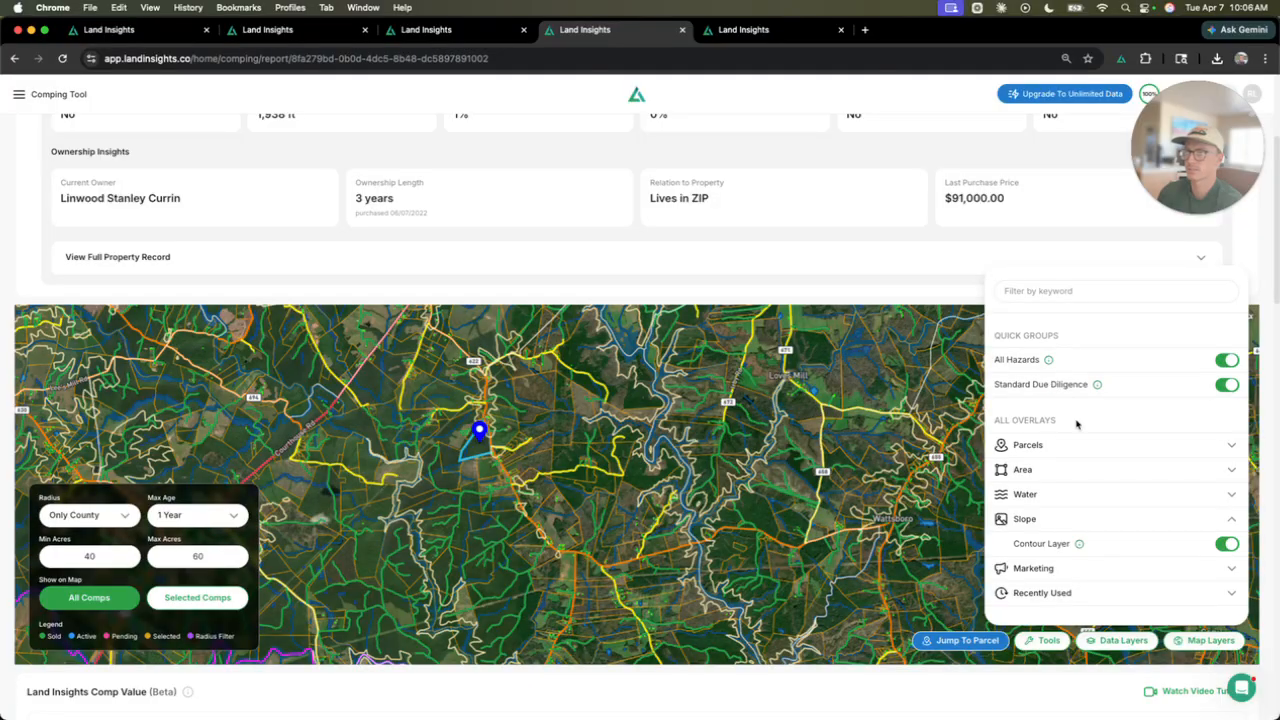
{"action": "left_click", "coordinate": [572, 468]}
{"action": "left_click_drag", "start_coordinate": [572, 468], "coordinate": [738, 509]}
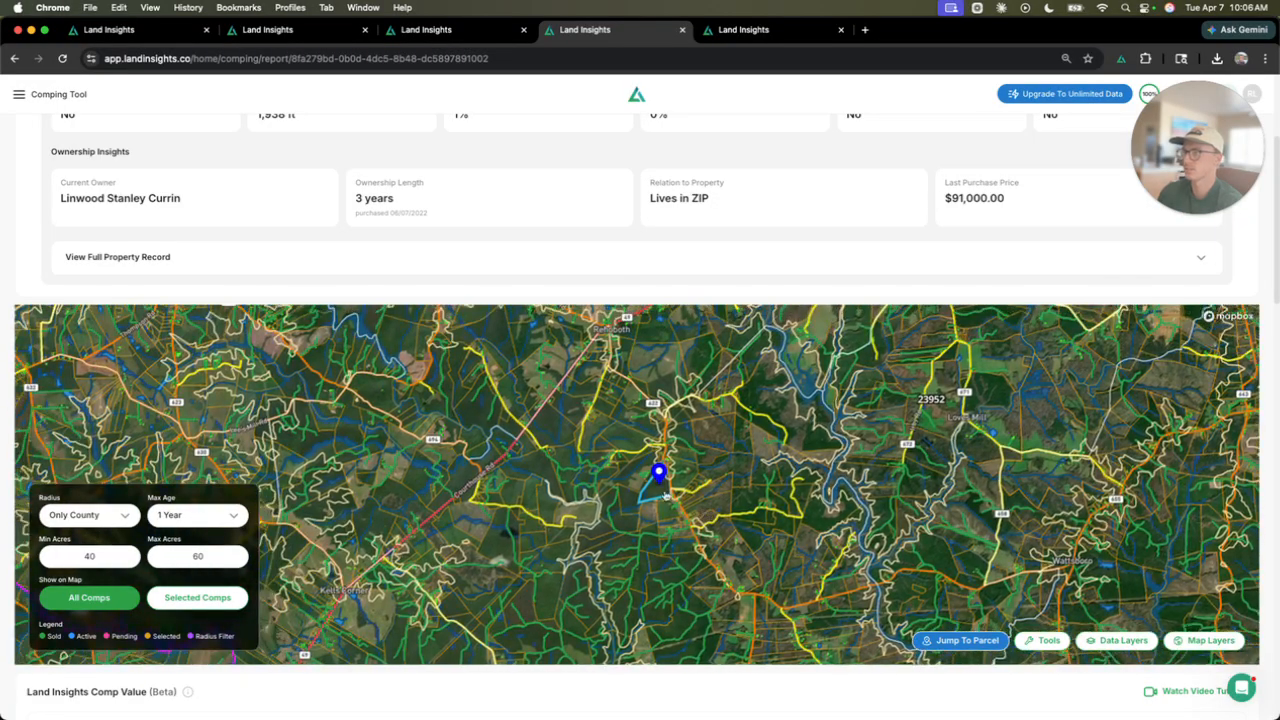
{"action": "scroll", "coordinate": [666, 496], "scroll_direction": "up", "scroll_amount": 5}
{"action": "scroll", "coordinate": [665, 496], "scroll_direction": "up", "scroll_amount": 3}
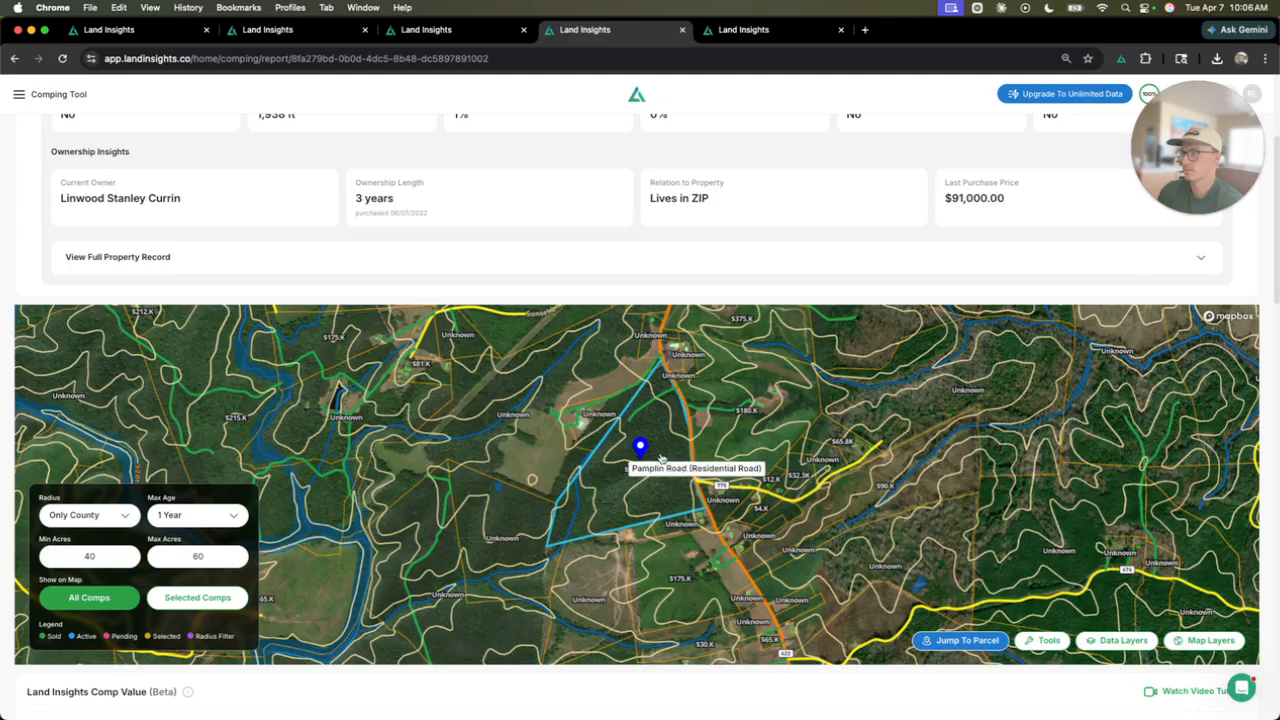
{"action": "scroll", "coordinate": [660, 462], "scroll_direction": "up", "scroll_amount": 3}
{"action": "scroll", "coordinate": [649, 483], "scroll_direction": "down", "scroll_amount": 3}
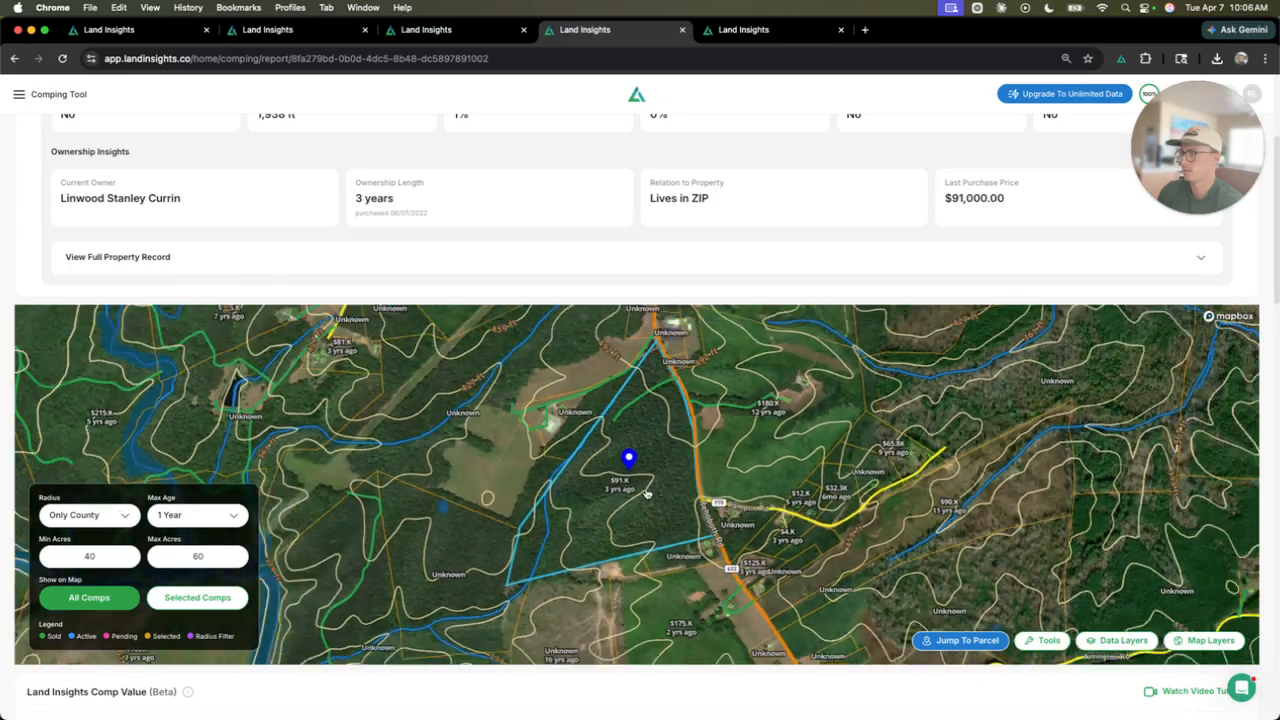
{"action": "scroll", "coordinate": [590, 266], "scroll_direction": "down", "scroll_amount": 1}
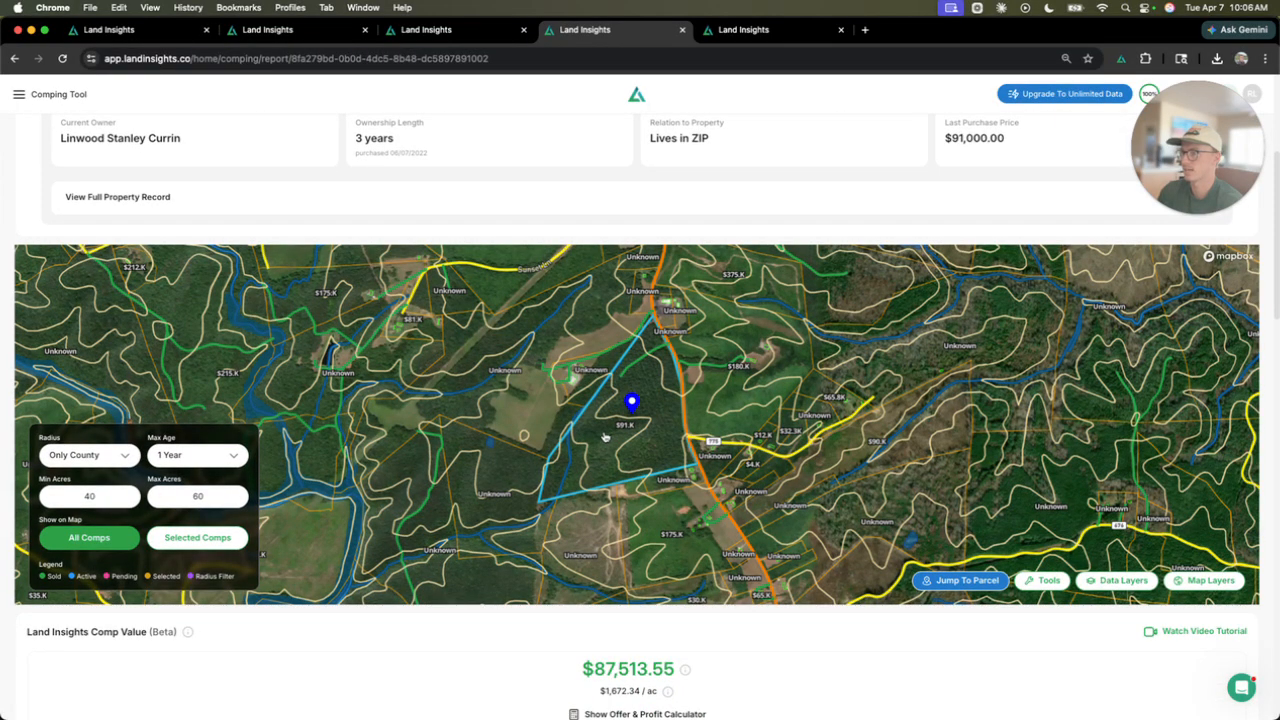
{"action": "scroll", "coordinate": [604, 437], "scroll_direction": "down", "scroll_amount": 5}
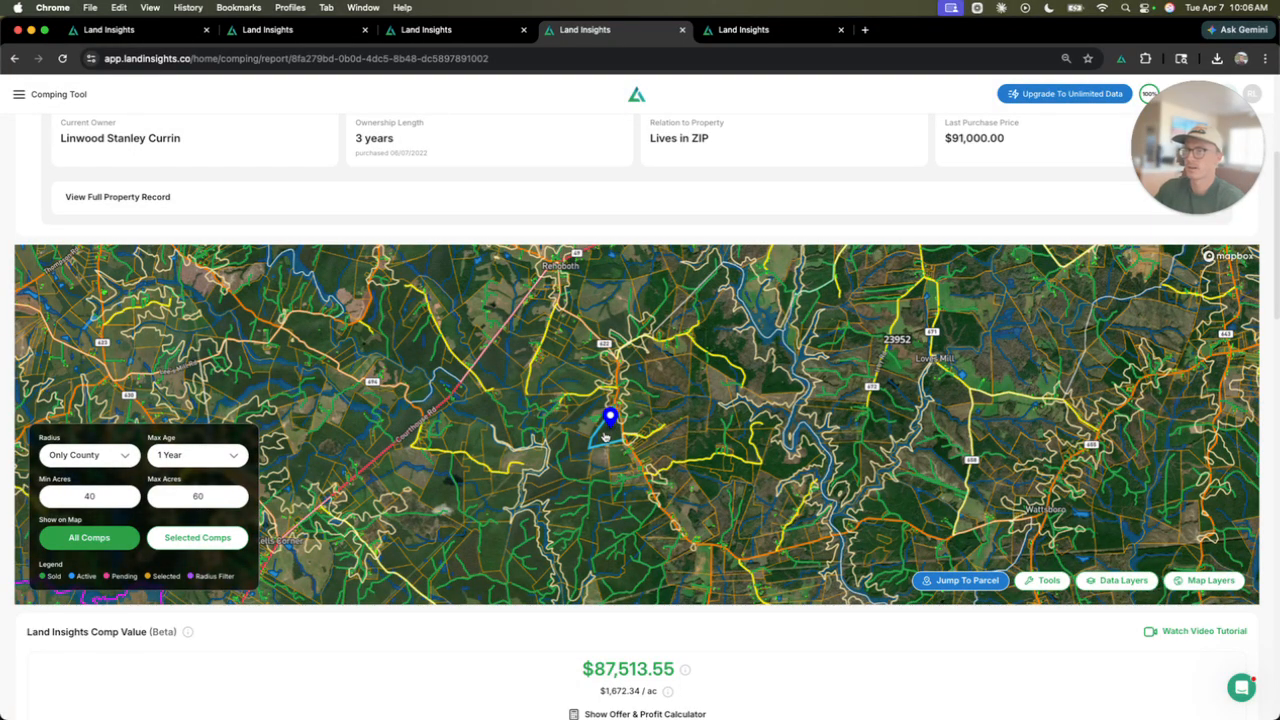
Step: Try a maximum comp age of 2 Years on the map filter, and restore it to 1 Year
{"action": "left_click", "coordinate": [204, 453]}
{"action": "left_click", "coordinate": [188, 506]}
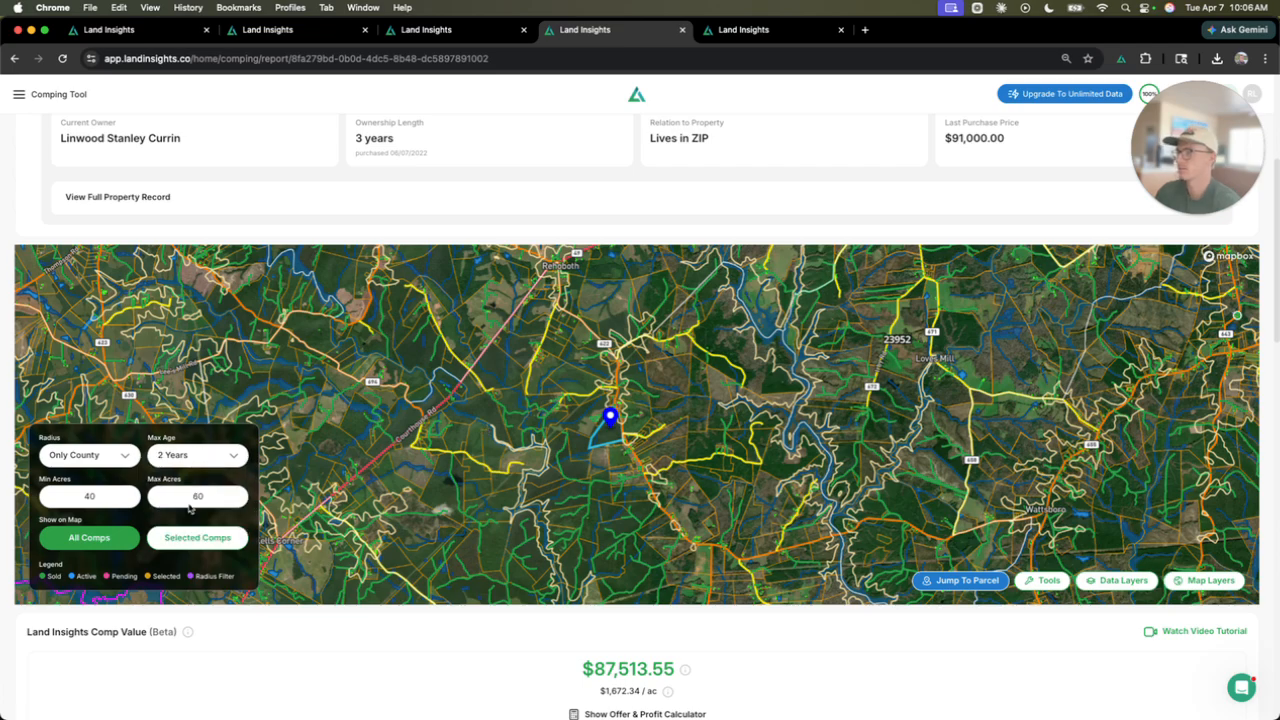
{"action": "left_click", "coordinate": [194, 461]}
{"action": "left_click", "coordinate": [210, 480]}
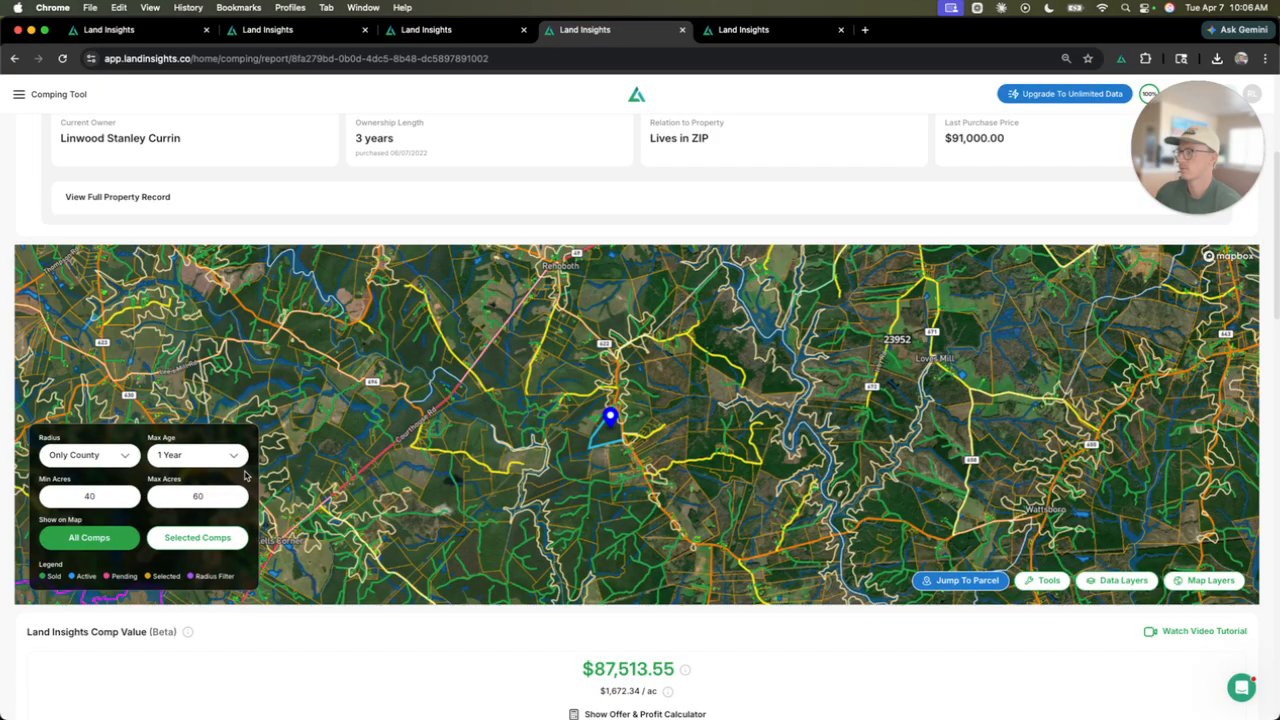
Step: Look over the comps near the parcel, try a maximum comp size of 70 acres, and restore it to 60 acres
{"action": "scroll", "coordinate": [608, 410], "scroll_direction": "down", "scroll_amount": 5}
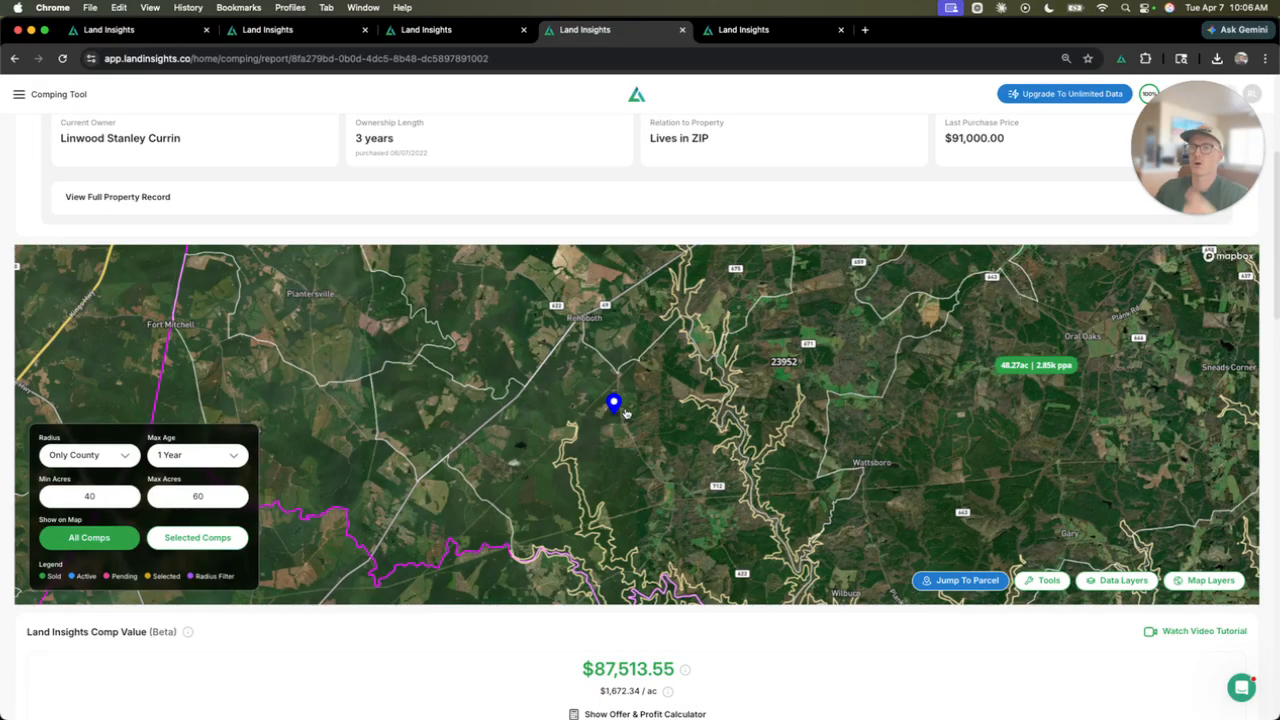
{"action": "scroll", "coordinate": [548, 404], "scroll_direction": "down", "scroll_amount": 2}
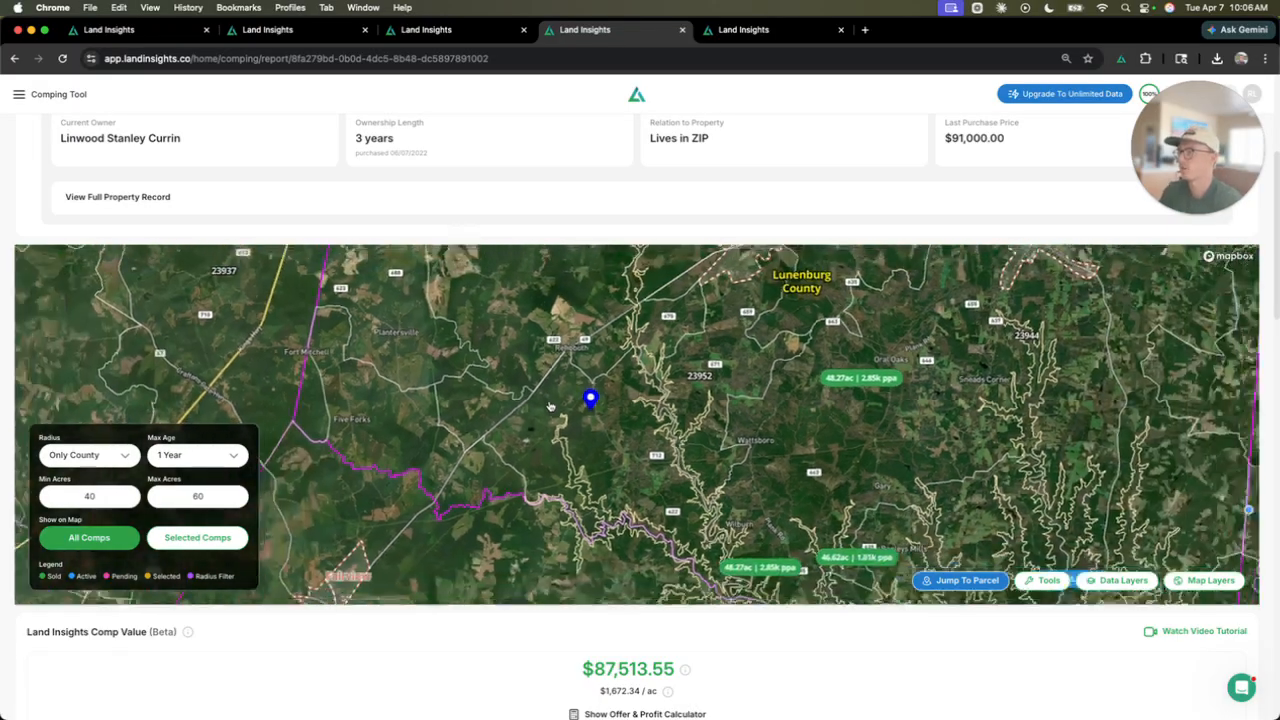
{"action": "scroll", "coordinate": [277, 137], "scroll_direction": "up", "scroll_amount": 5}
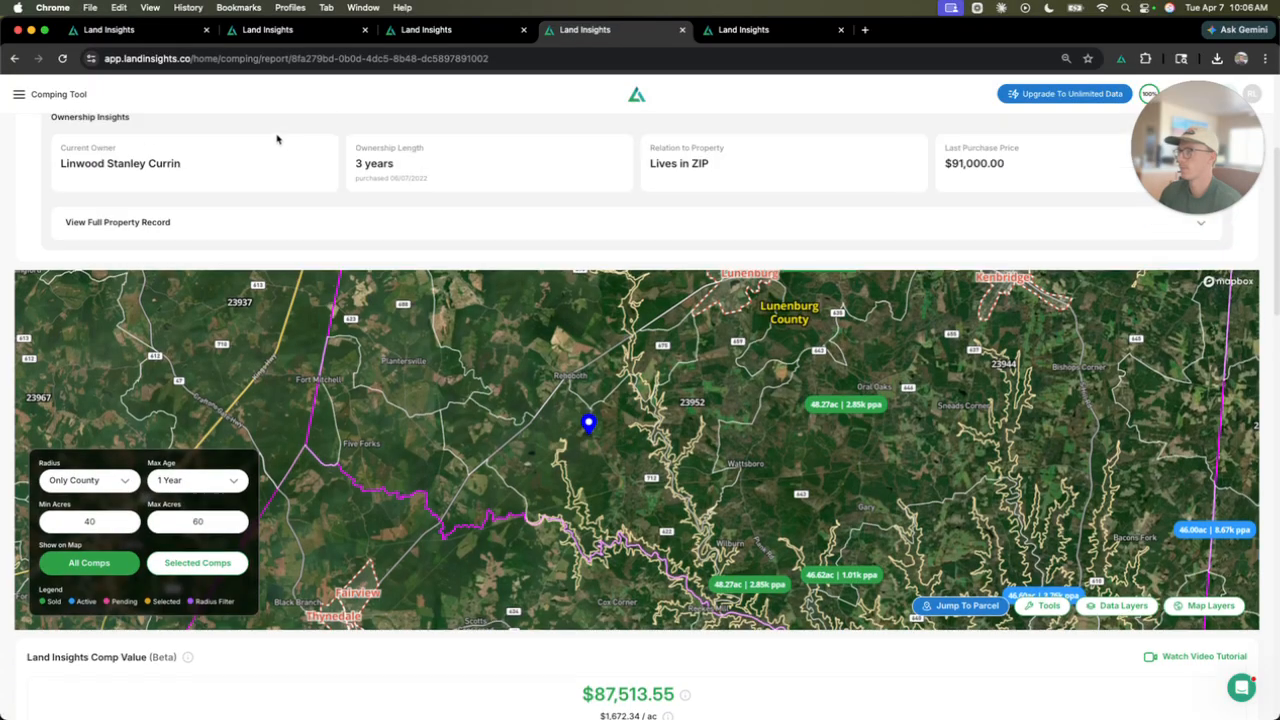
{"action": "scroll", "coordinate": [61, 180], "scroll_direction": "down", "scroll_amount": 5}
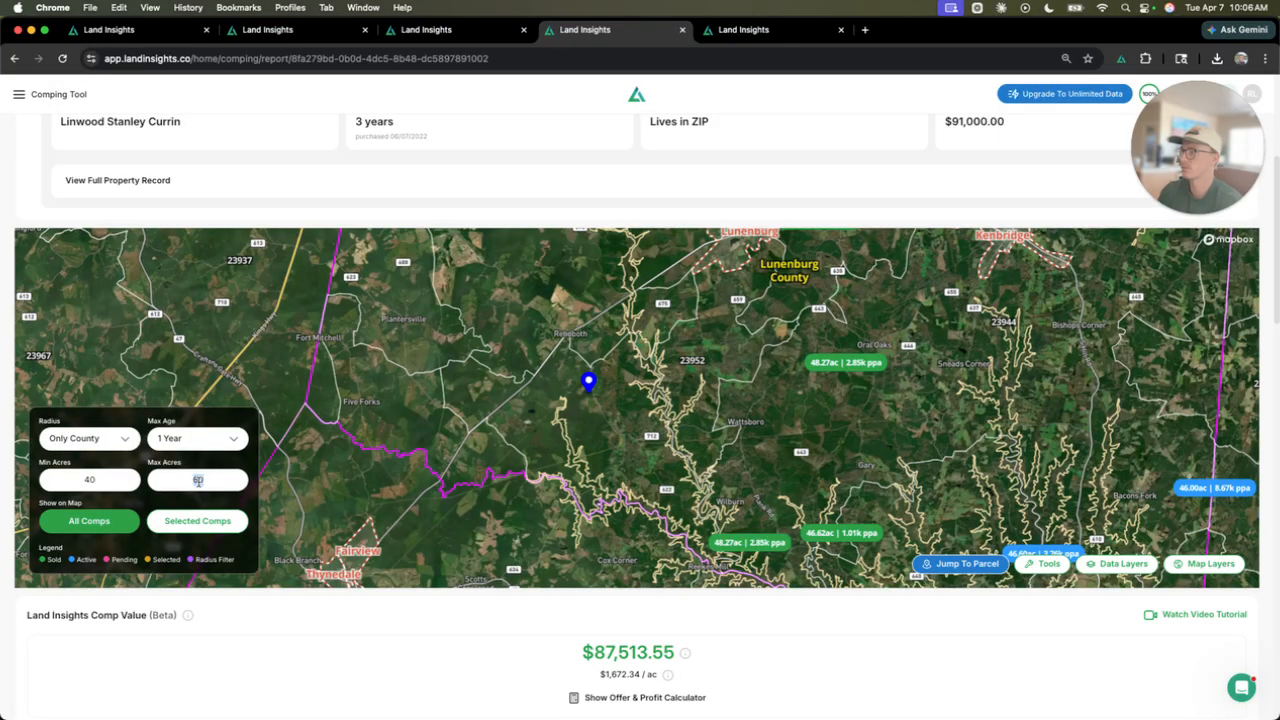
{"action": "type", "text": "70"}
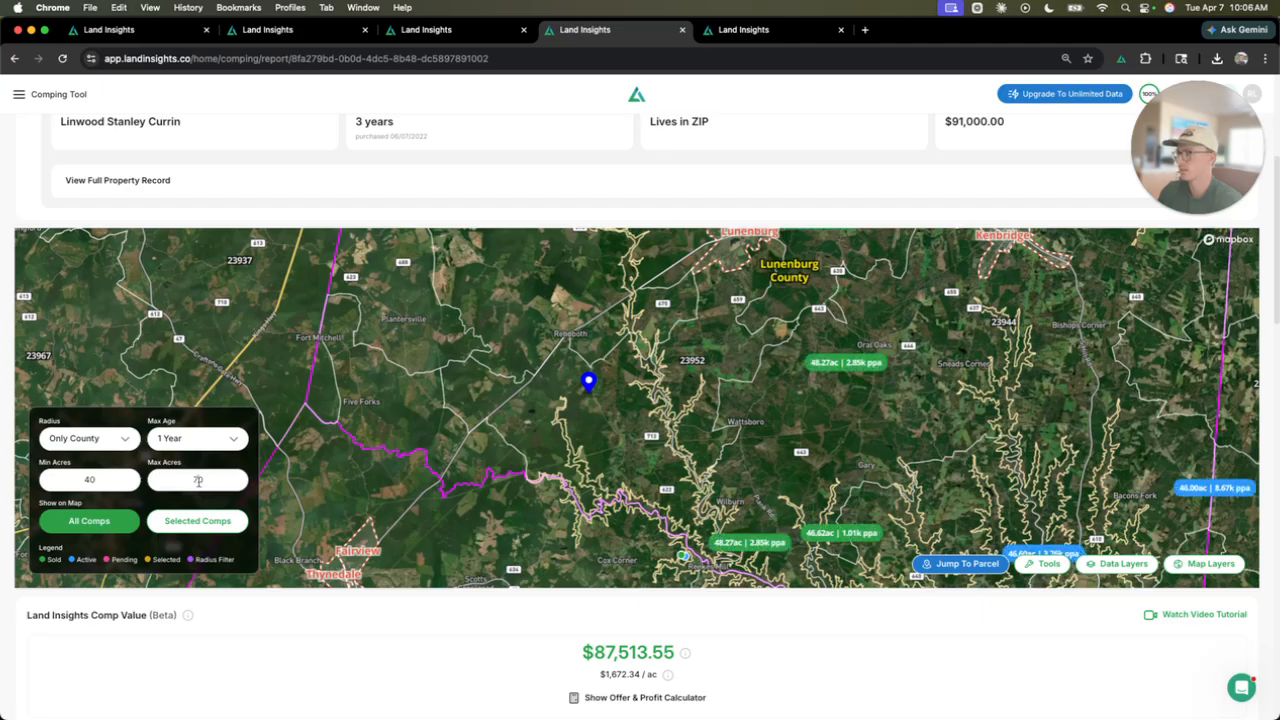
{"action": "type", "text": "60"}
{"action": "left_click", "coordinate": [224, 638]}
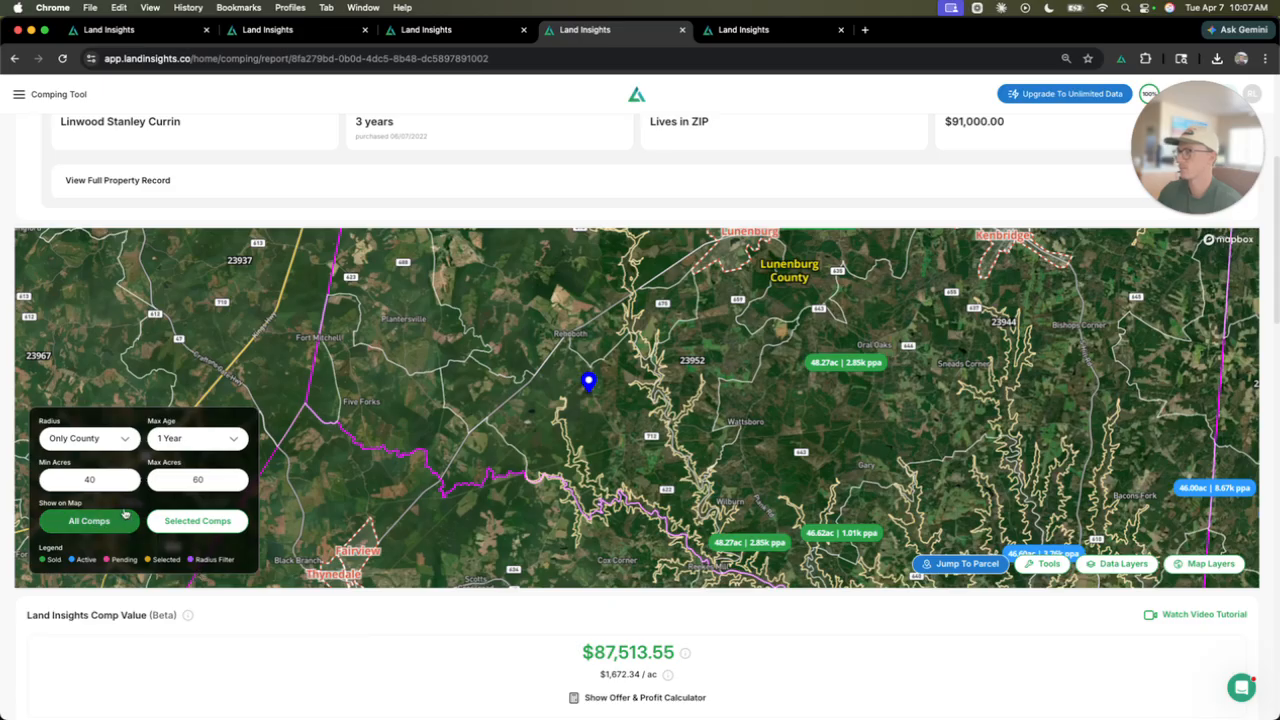
Step: Compare the comps plotted across Lunenburg County and its neighbouring counties on the comp map
{"action": "scroll", "coordinate": [490, 410], "scroll_direction": "down", "scroll_amount": 5}
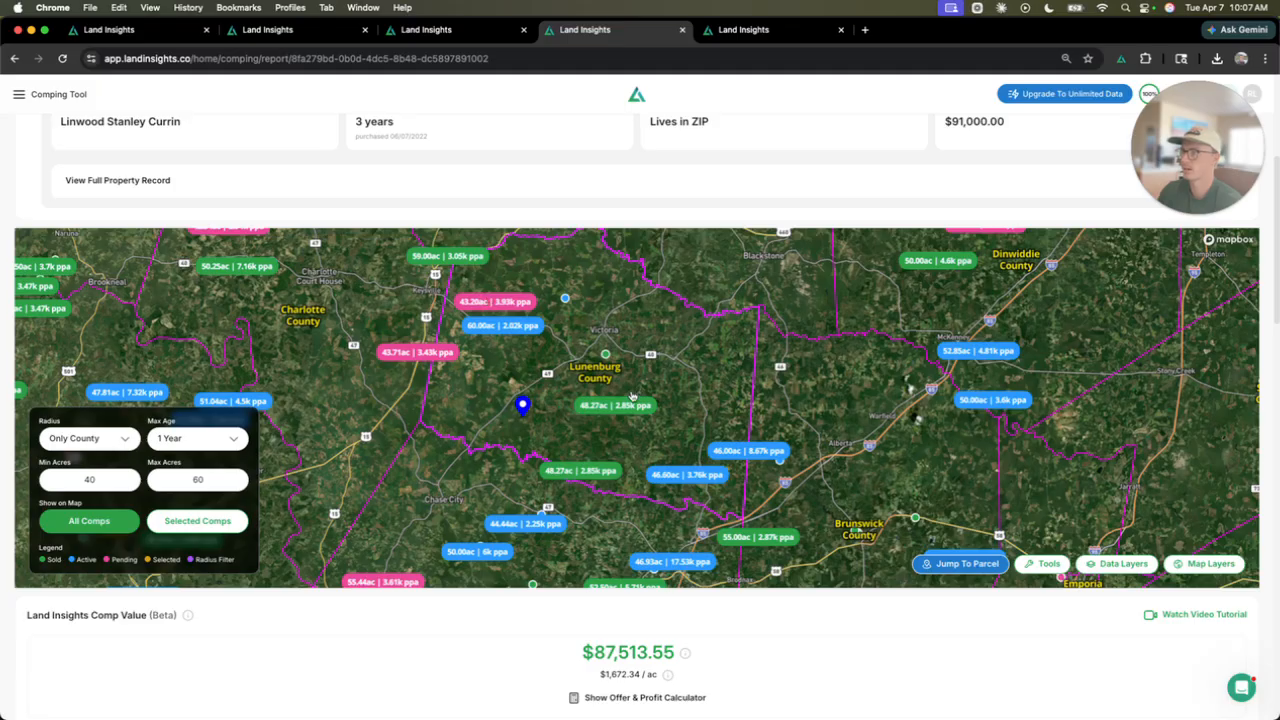
{"action": "scroll", "coordinate": [500, 528], "scroll_direction": "down", "scroll_amount": 10}
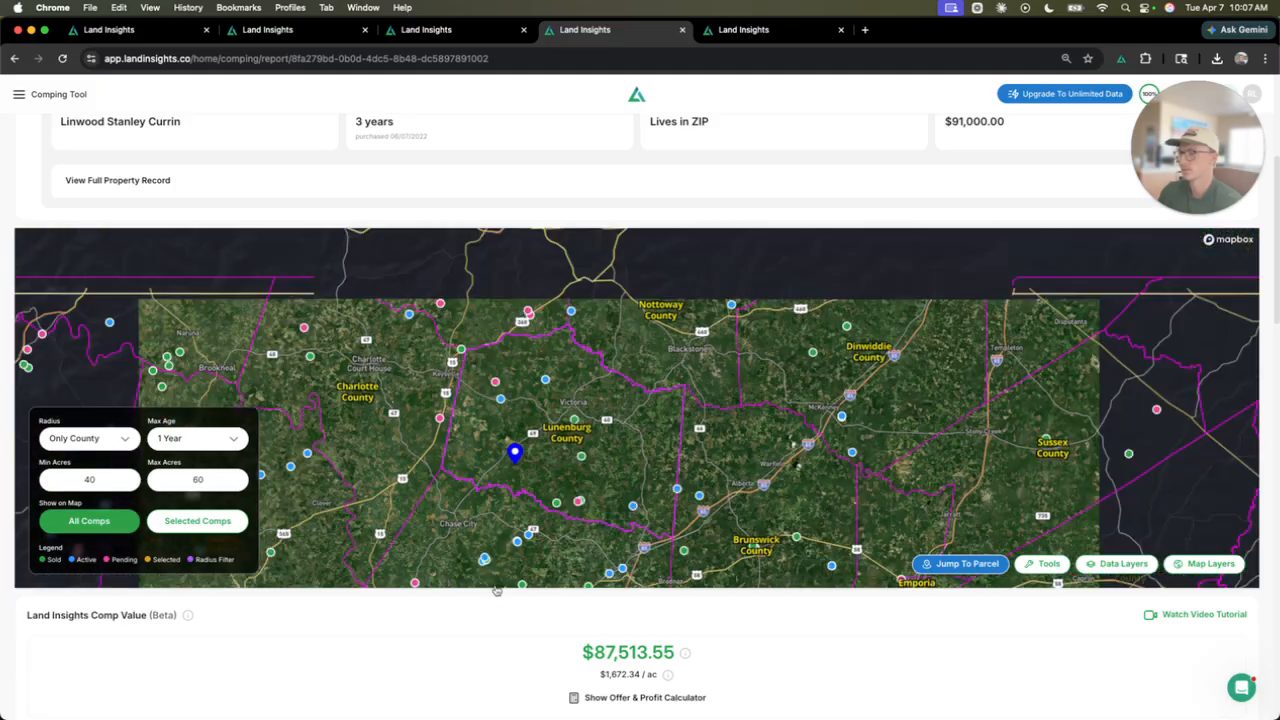
{"action": "scroll", "coordinate": [497, 524], "scroll_direction": "up", "scroll_amount": 10}
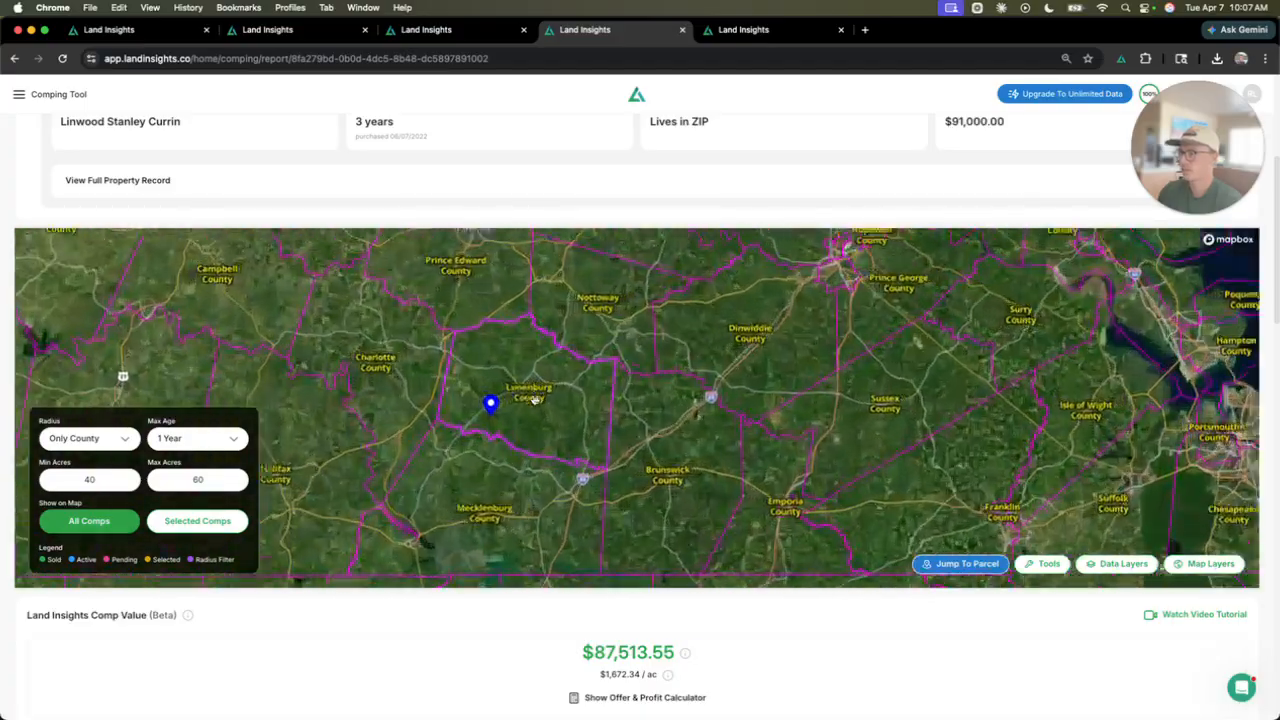
Step: Review the report's Sold Comps table, including MLS image previews, and compare the comps' prices, acreage, price per acre and status
{"action": "scroll", "coordinate": [526, 600], "scroll_direction": "down", "scroll_amount": 2}
{"action": "scroll", "coordinate": [518, 544], "scroll_direction": "down", "scroll_amount": 15}
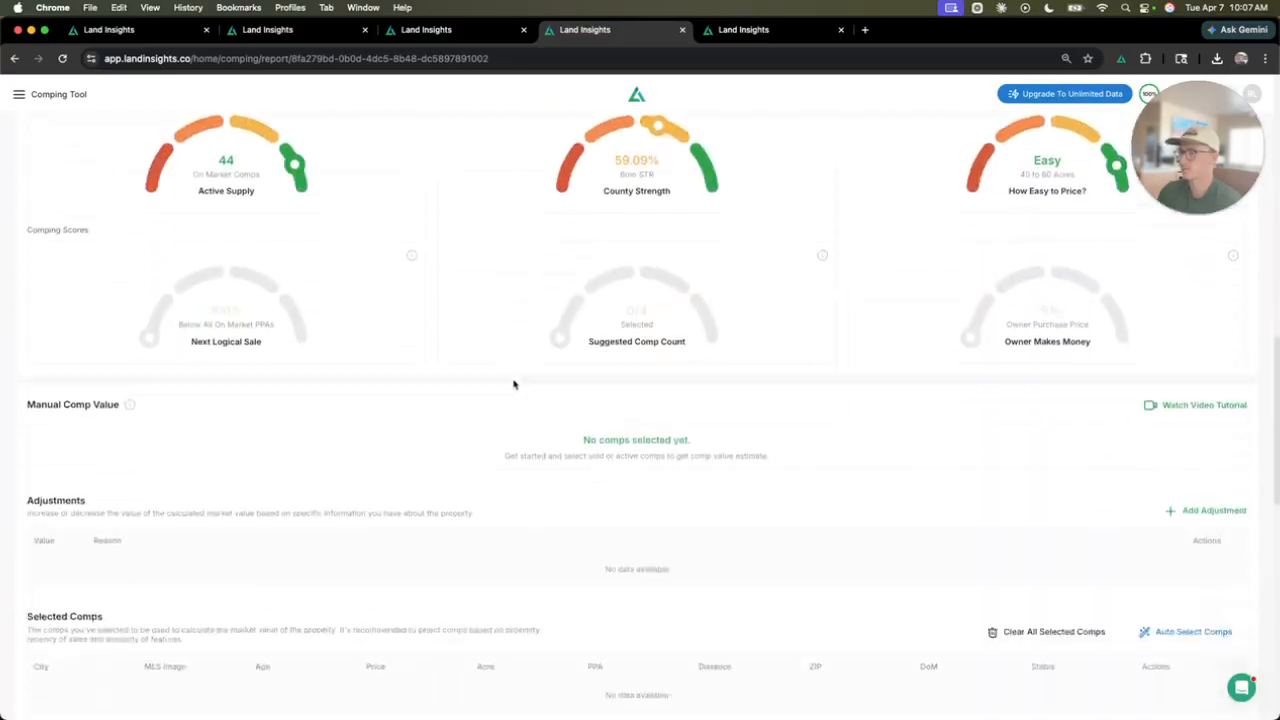
{"action": "scroll", "coordinate": [185, 235], "scroll_direction": "down", "scroll_amount": 3}
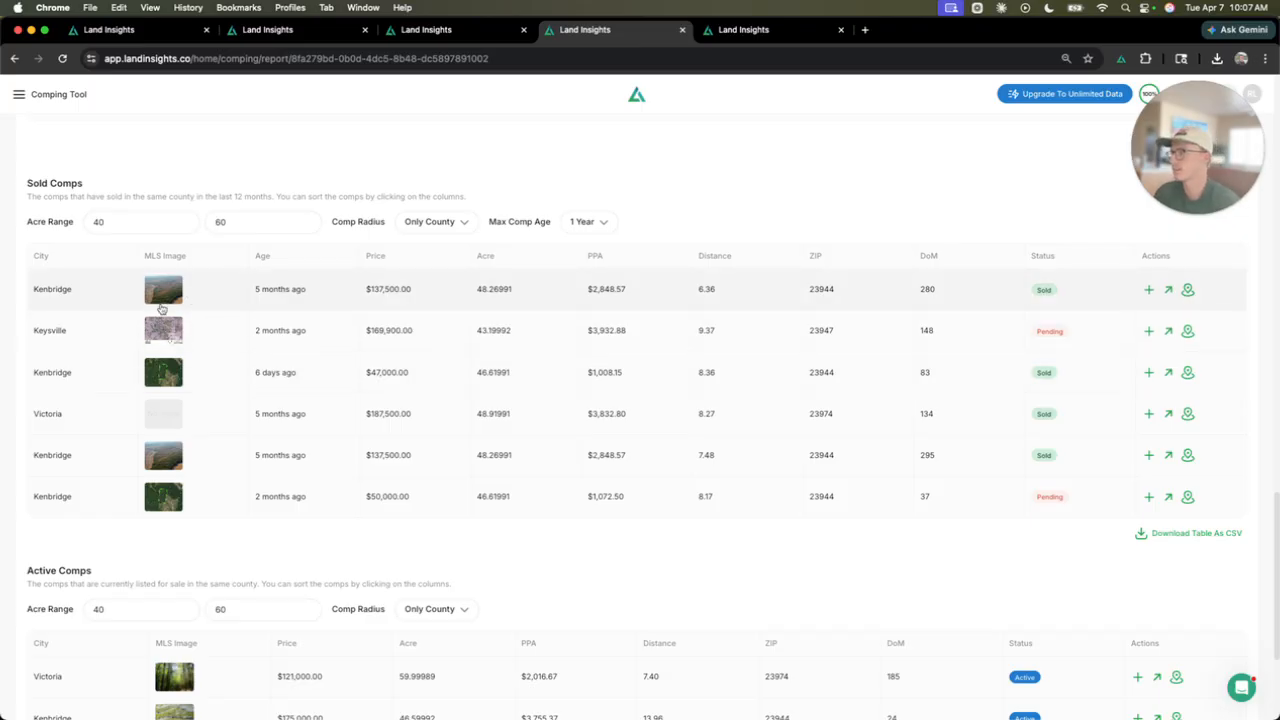
{"action": "mouse_move", "coordinate": [164, 308]}
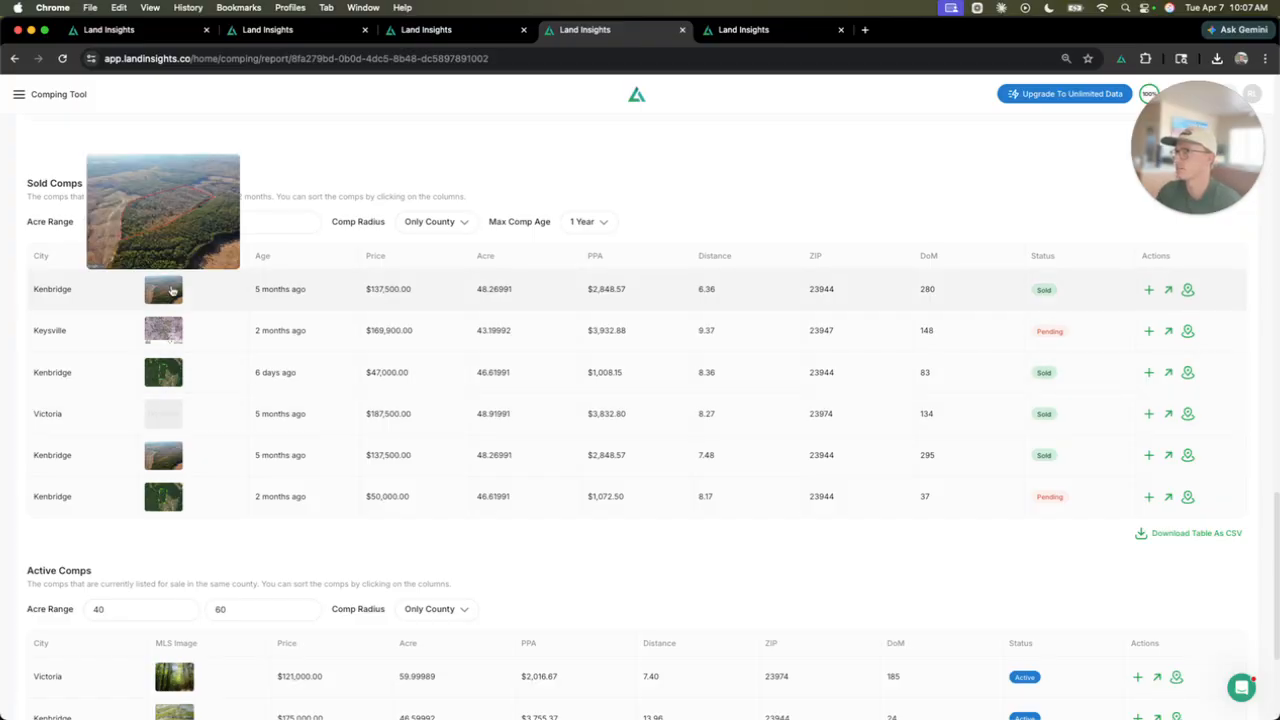
{"action": "mouse_move", "coordinate": [166, 371]}
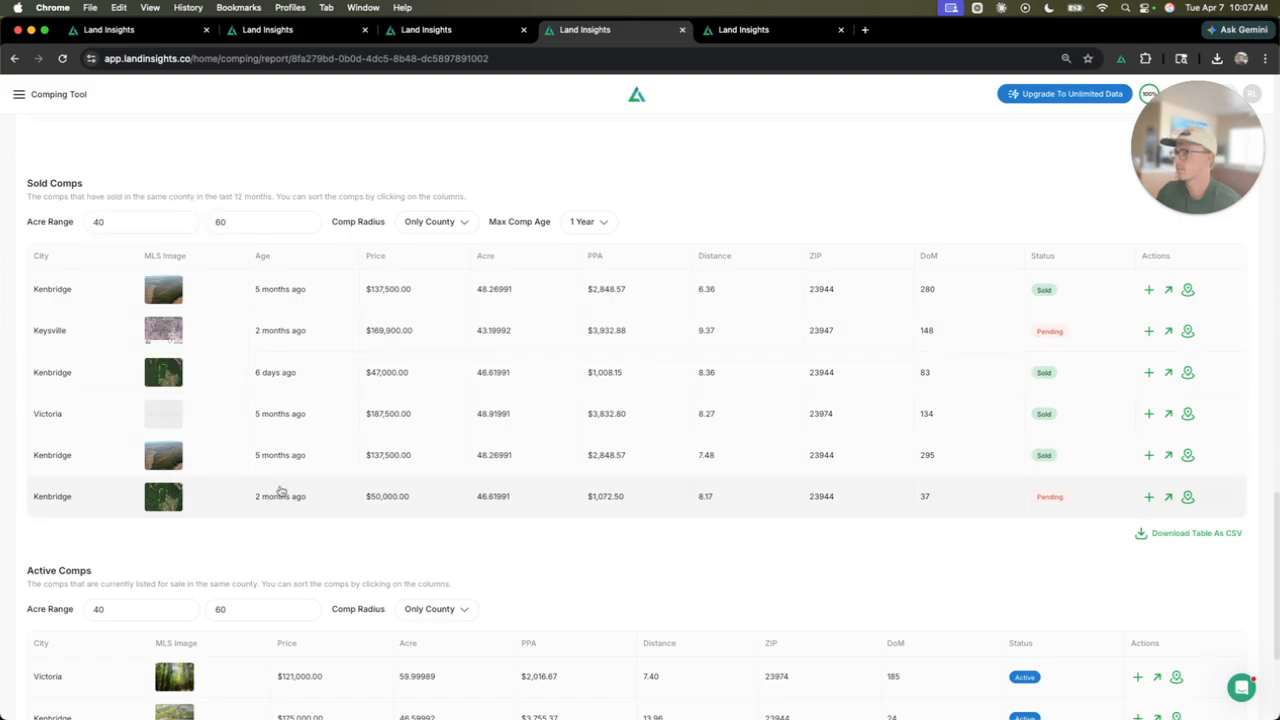
{"action": "scroll", "coordinate": [281, 491], "scroll_direction": "down", "scroll_amount": 5}
{"action": "scroll", "coordinate": [363, 400], "scroll_direction": "up", "scroll_amount": 4}
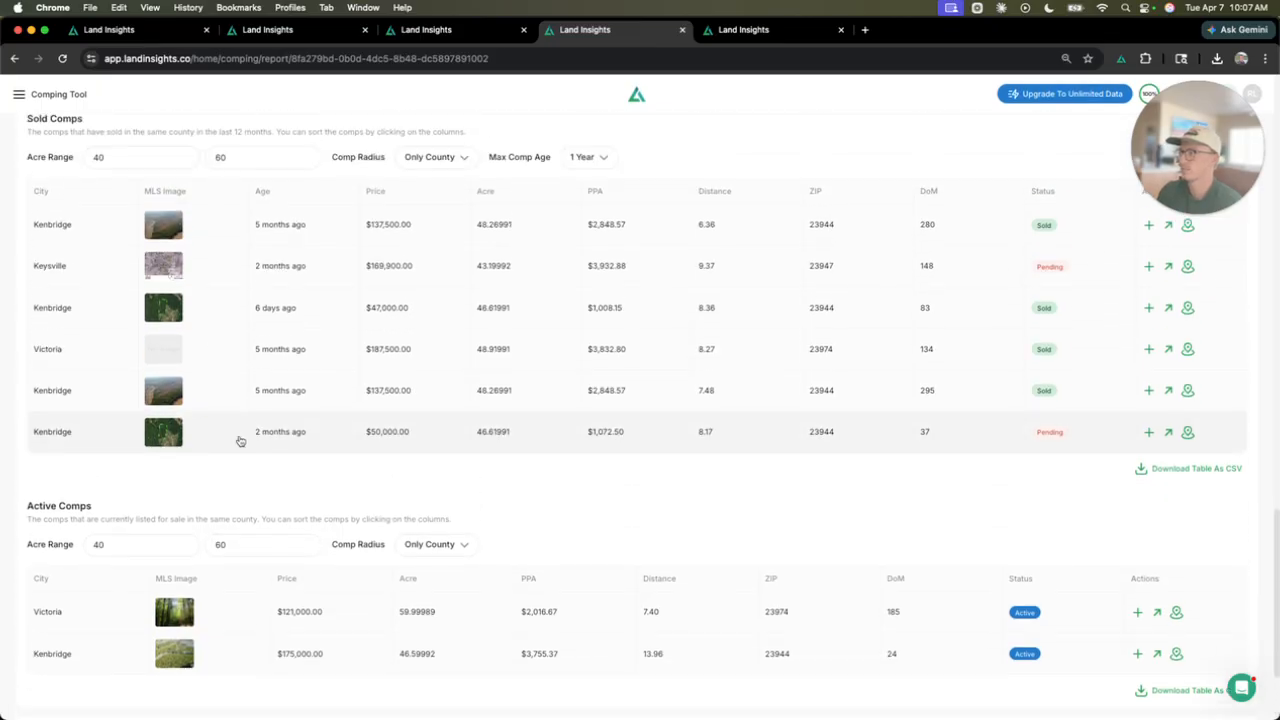
{"action": "scroll", "coordinate": [120, 384], "scroll_direction": "up", "scroll_amount": 1}
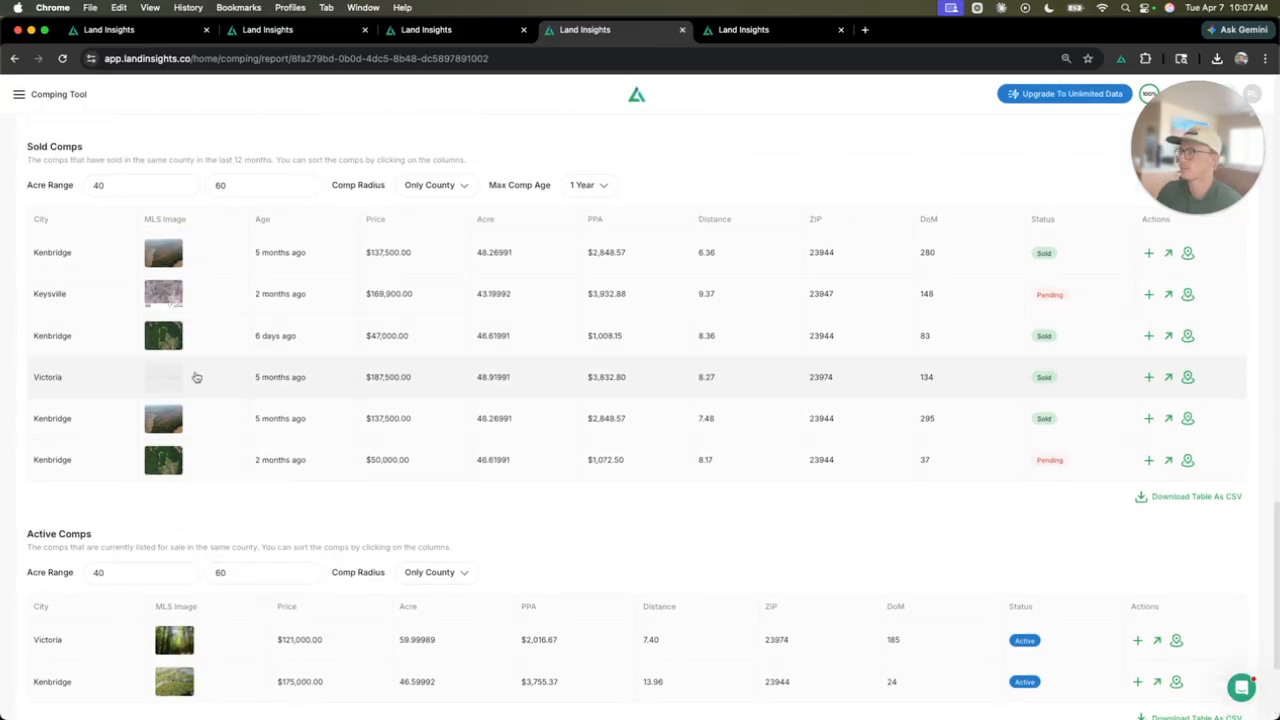
{"action": "scroll", "coordinate": [260, 543], "scroll_direction": "up", "scroll_amount": 5}
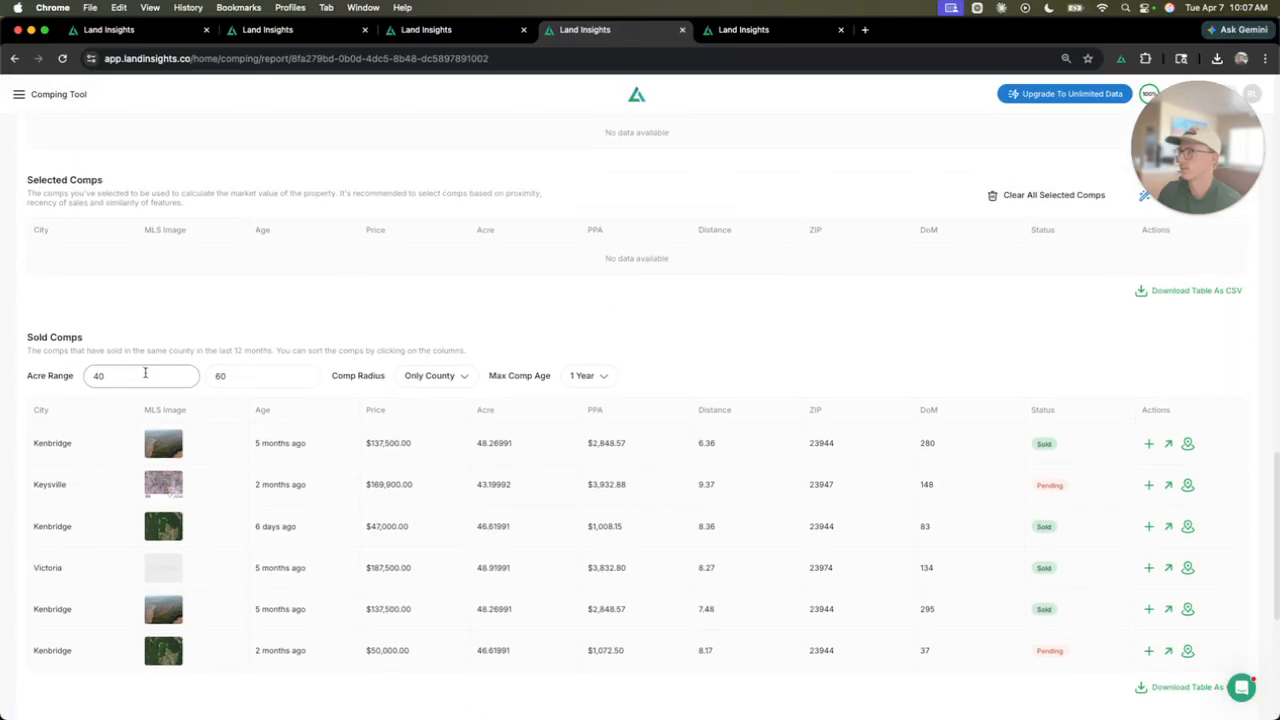
Step: Check the maximum age and radius options of the Sold Comps table, and look over the Active Comps table
{"action": "left_click", "coordinate": [580, 376]}
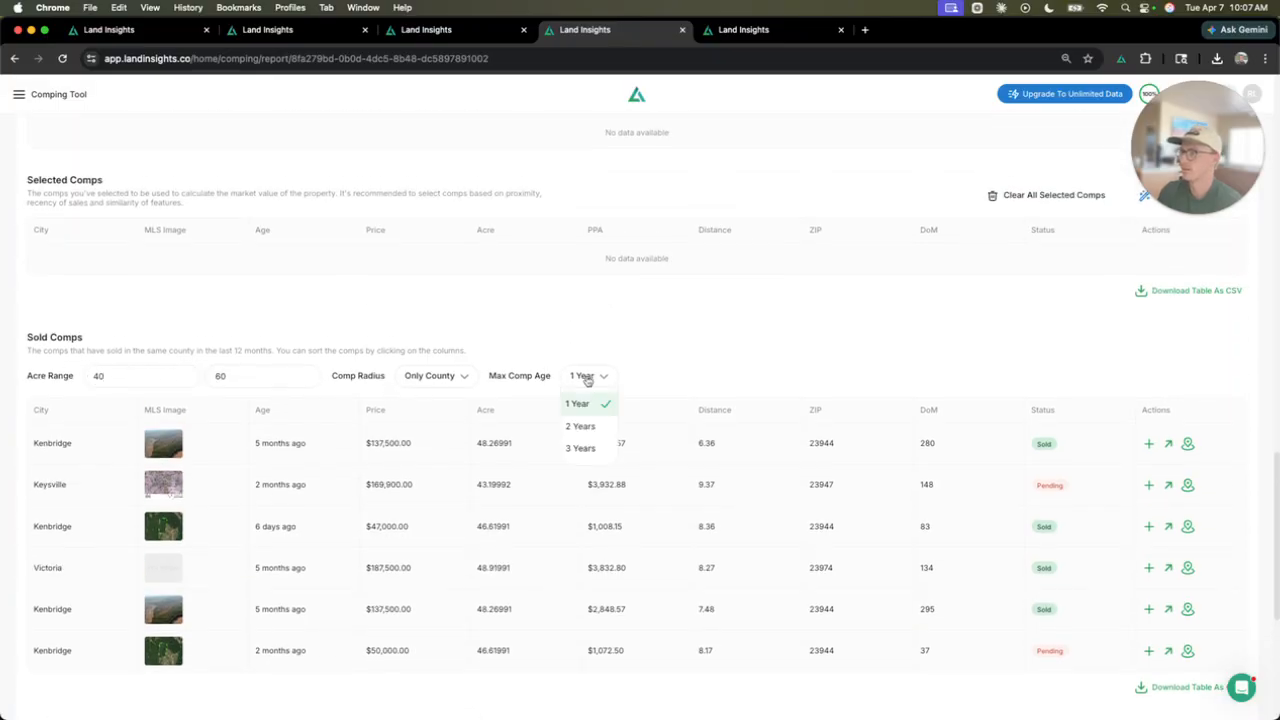
{"action": "left_click", "coordinate": [549, 334]}
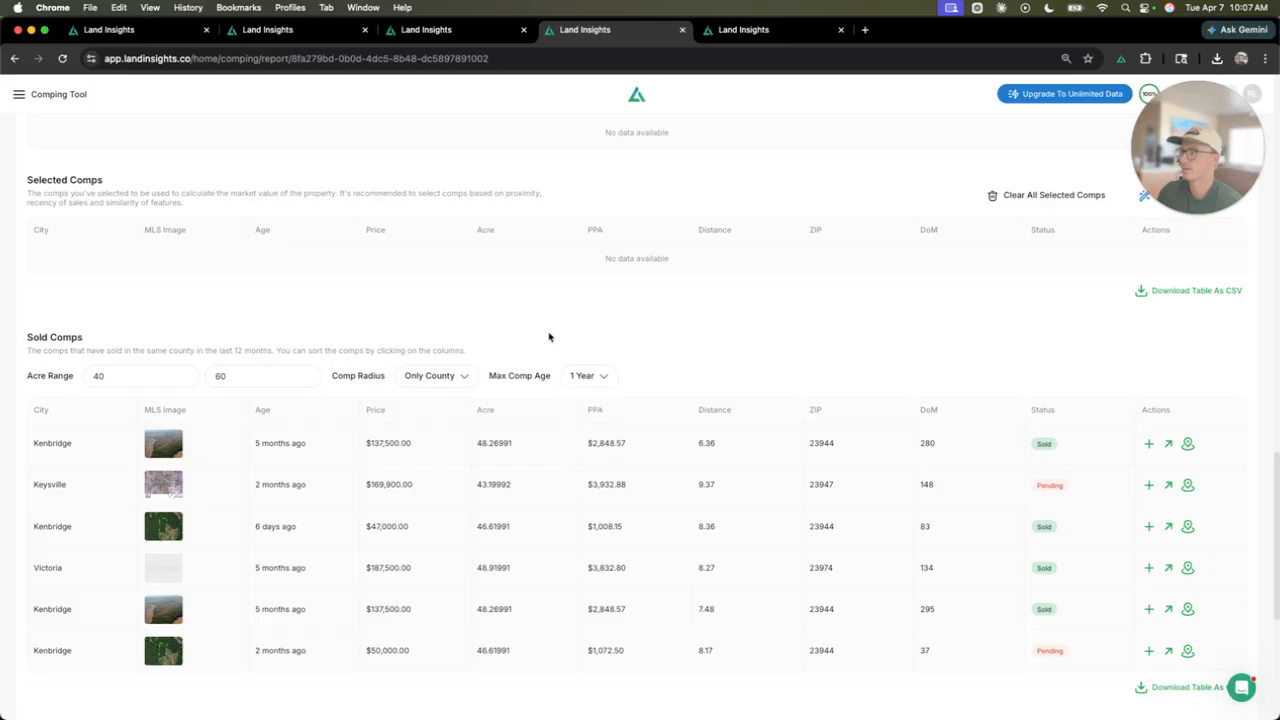
{"action": "left_click", "coordinate": [436, 377]}
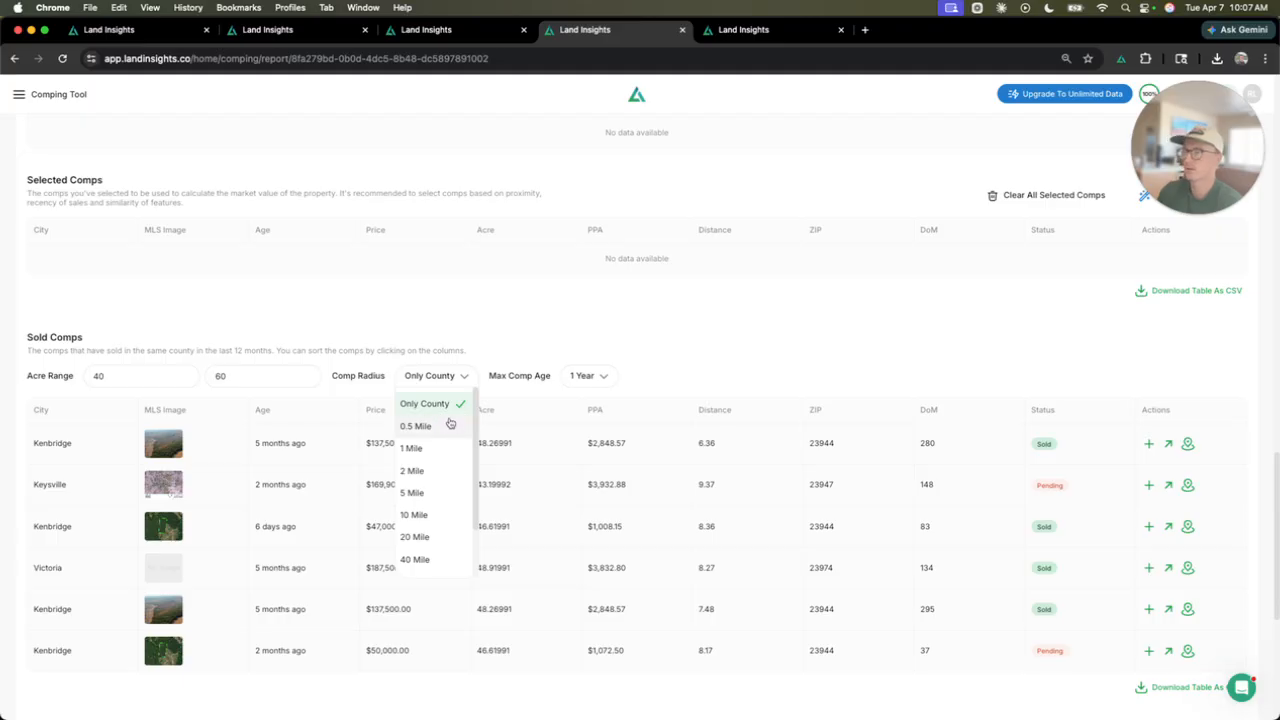
{"action": "scroll", "coordinate": [420, 548], "scroll_direction": "down", "scroll_amount": 2}
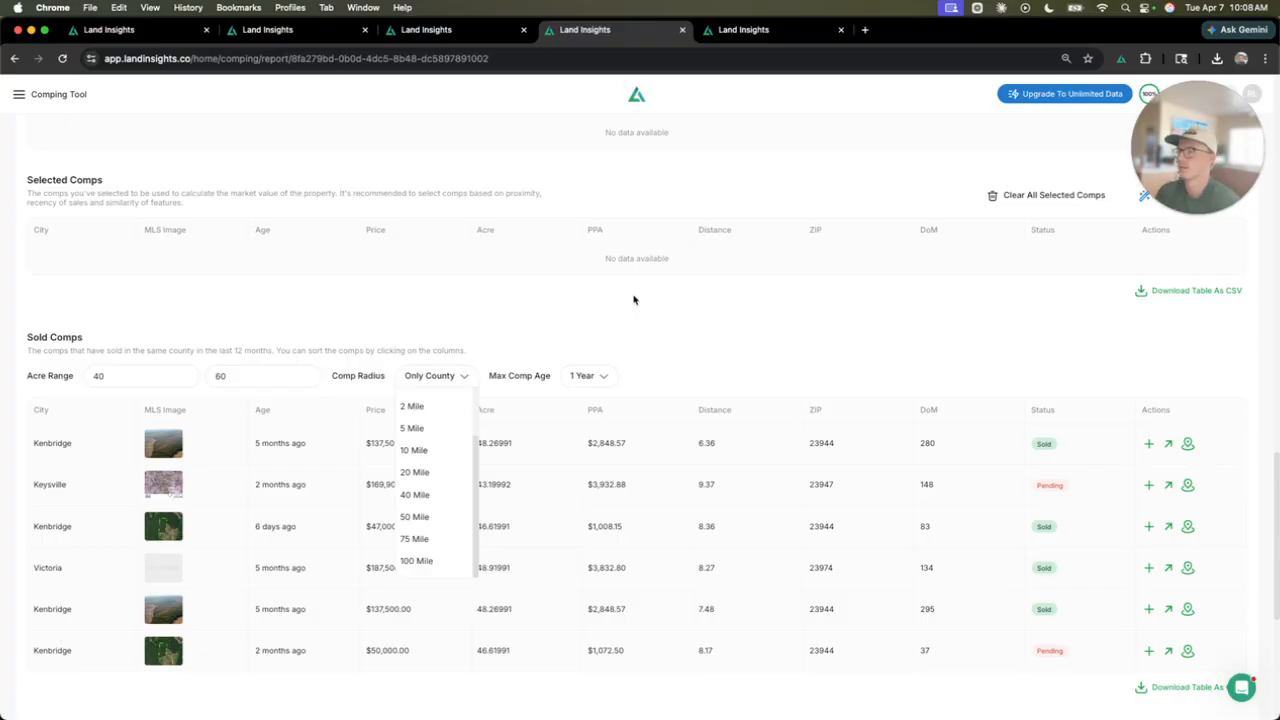
{"action": "scroll", "coordinate": [634, 300], "scroll_direction": "down", "scroll_amount": 5}
{"action": "scroll", "coordinate": [620, 450], "scroll_direction": "down", "scroll_amount": 1}
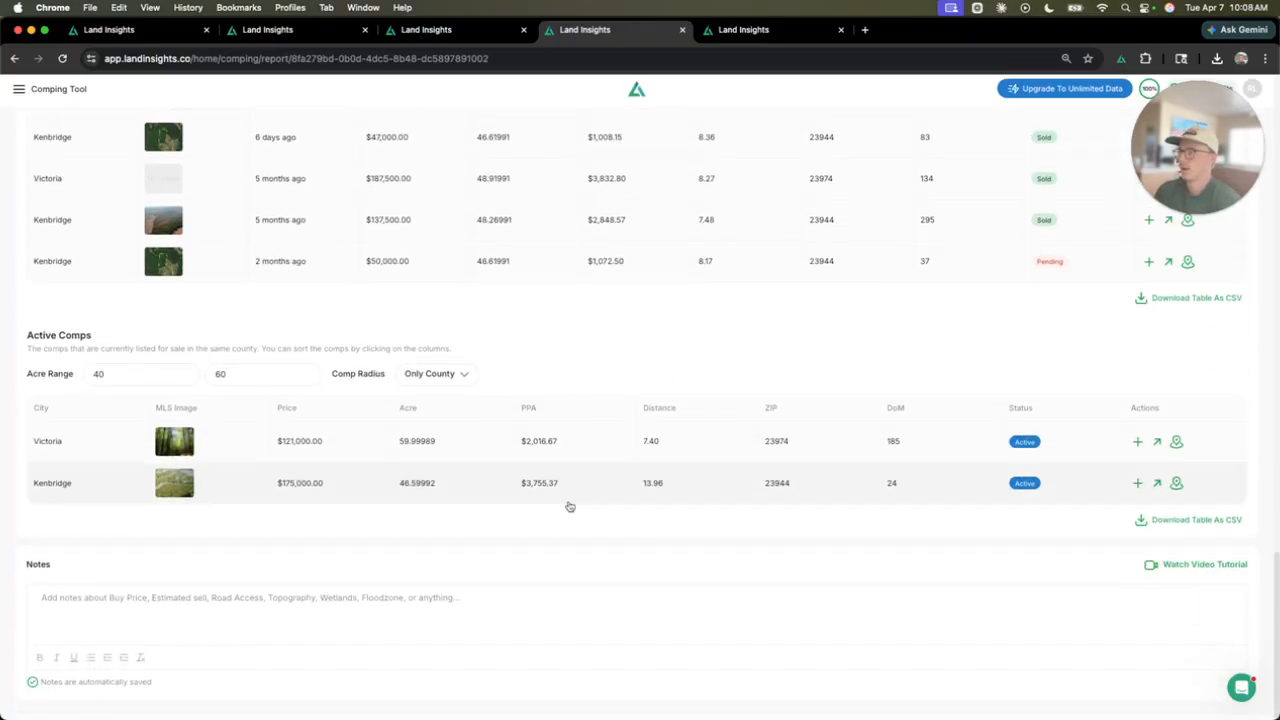
Step: Re-examine the report's property and ownership insights and the parcel's surroundings on the comp map
{"action": "scroll", "coordinate": [458, 618], "scroll_direction": "up", "scroll_amount": 20}
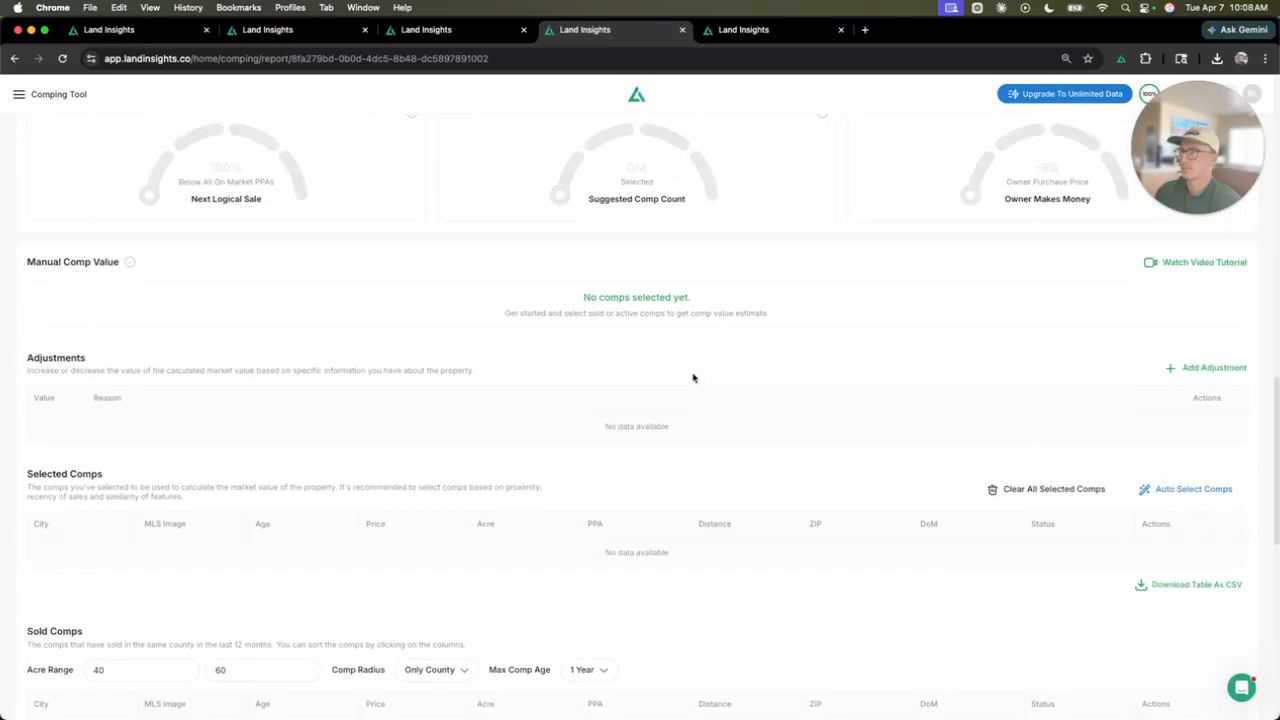
{"action": "scroll", "coordinate": [695, 350], "scroll_direction": "down", "scroll_amount": 5}
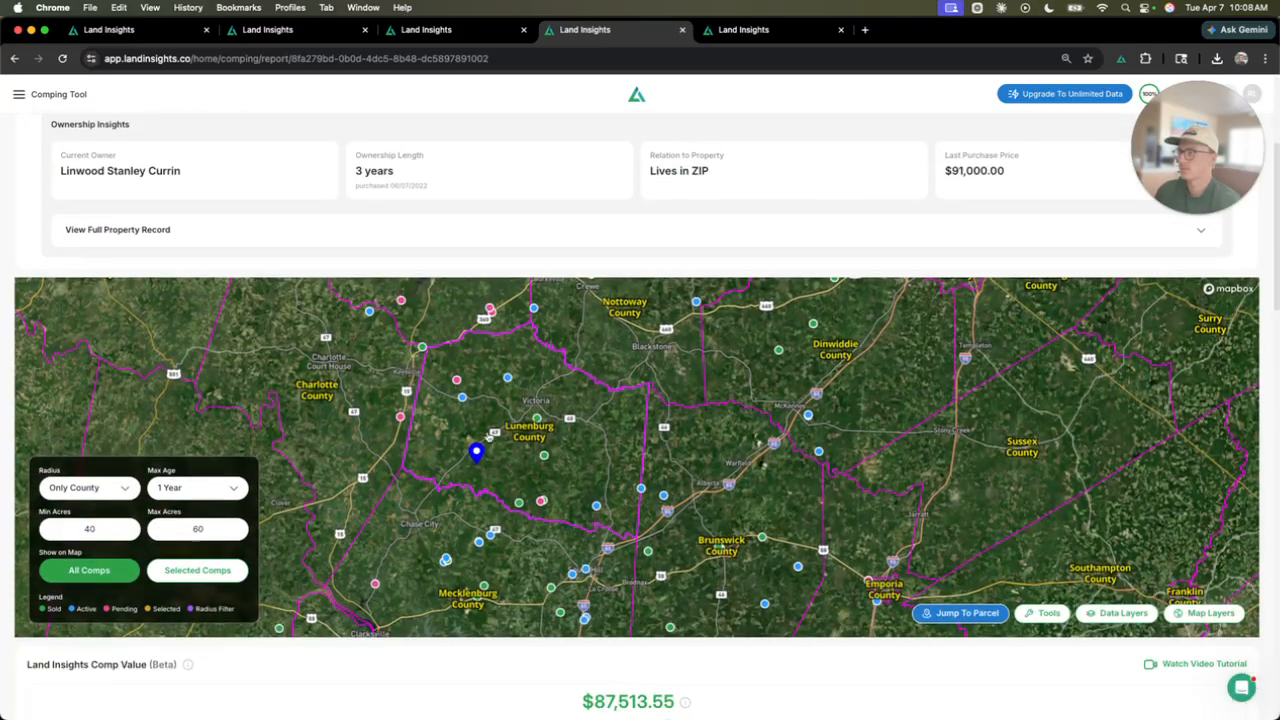
{"action": "scroll", "coordinate": [480, 428], "scroll_direction": "down", "scroll_amount": 5}
{"action": "scroll", "coordinate": [480, 428], "scroll_direction": "down", "scroll_amount": 3}
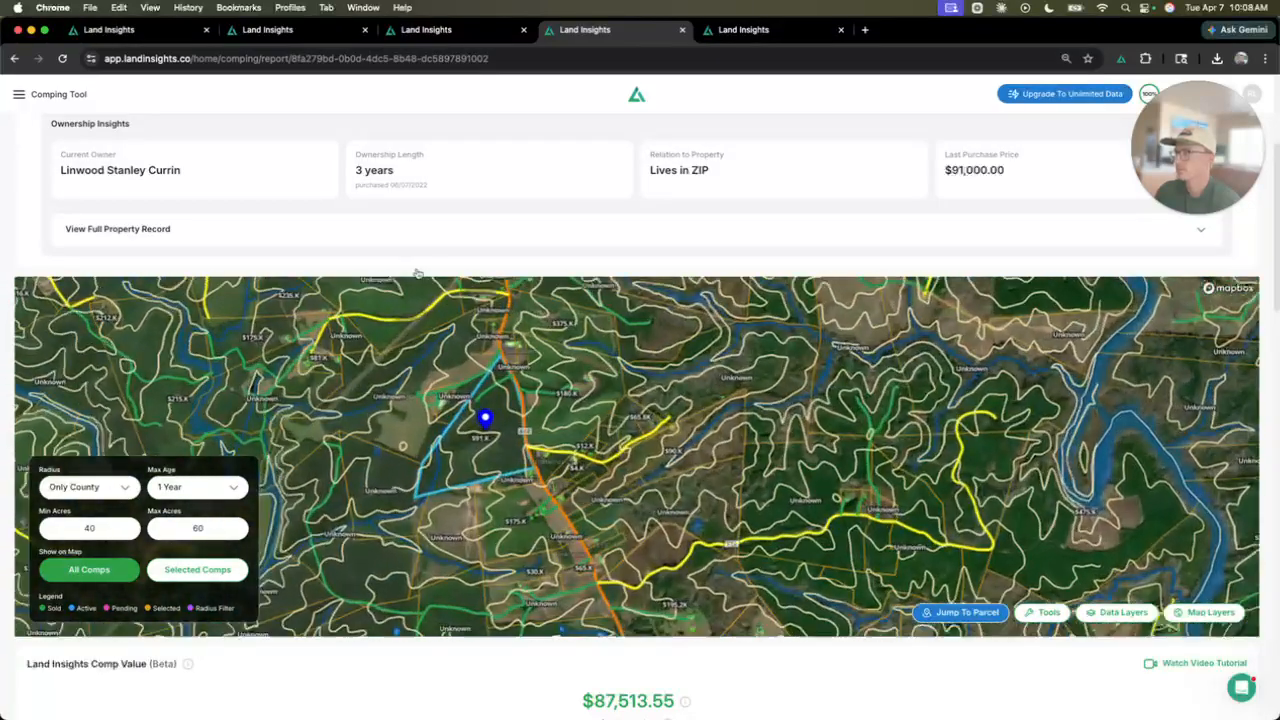
{"action": "scroll", "coordinate": [40, 200], "scroll_direction": "up", "scroll_amount": 5}
{"action": "scroll", "coordinate": [517, 243], "scroll_direction": "down", "scroll_amount": 3}
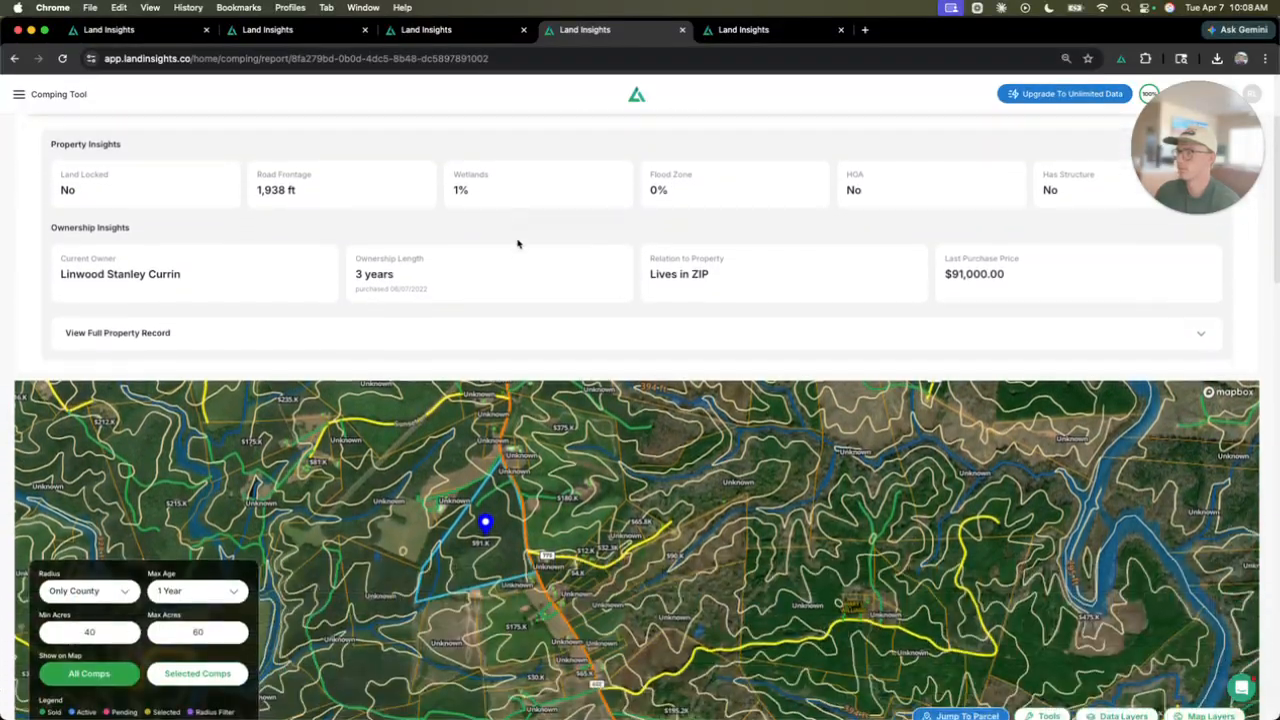
{"action": "scroll", "coordinate": [511, 443], "scroll_direction": "up", "scroll_amount": 3}
{"action": "scroll", "coordinate": [511, 443], "scroll_direction": "up", "scroll_amount": 3}
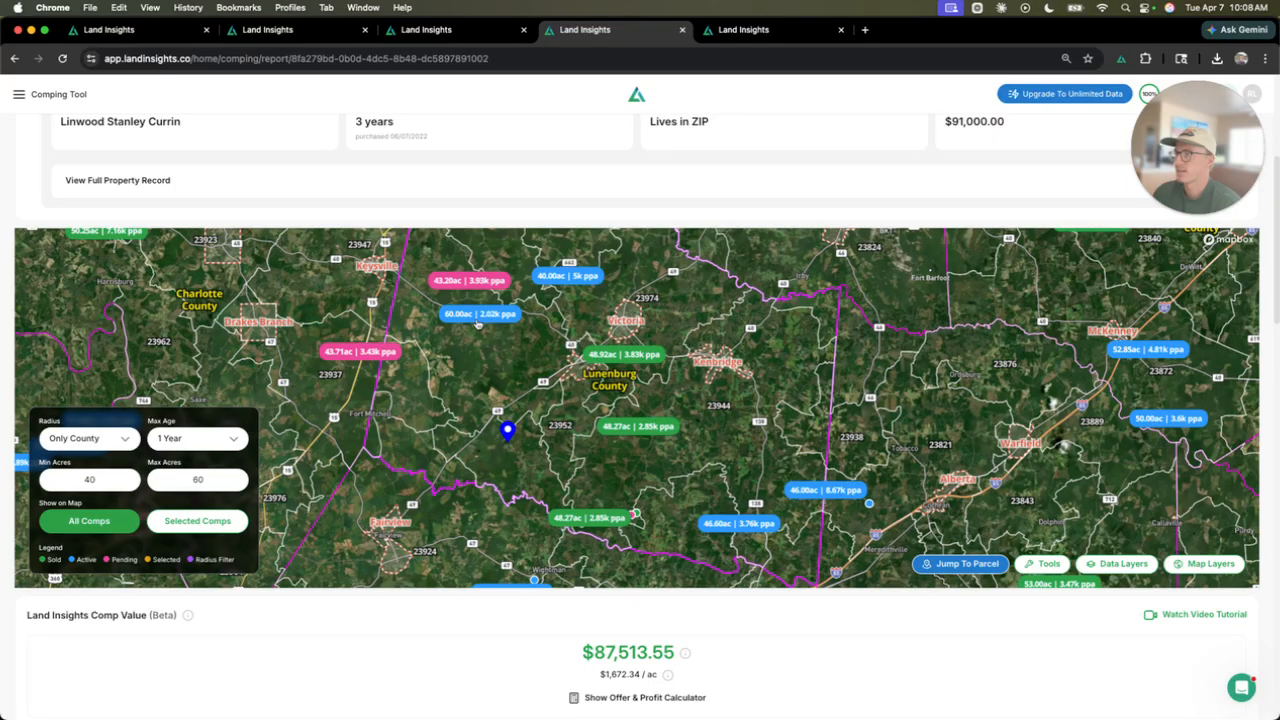
Step: View the Zillow listing of the 60-acre active comp north of the parcel, and return to the comp report
{"action": "left_click", "coordinate": [478, 323]}
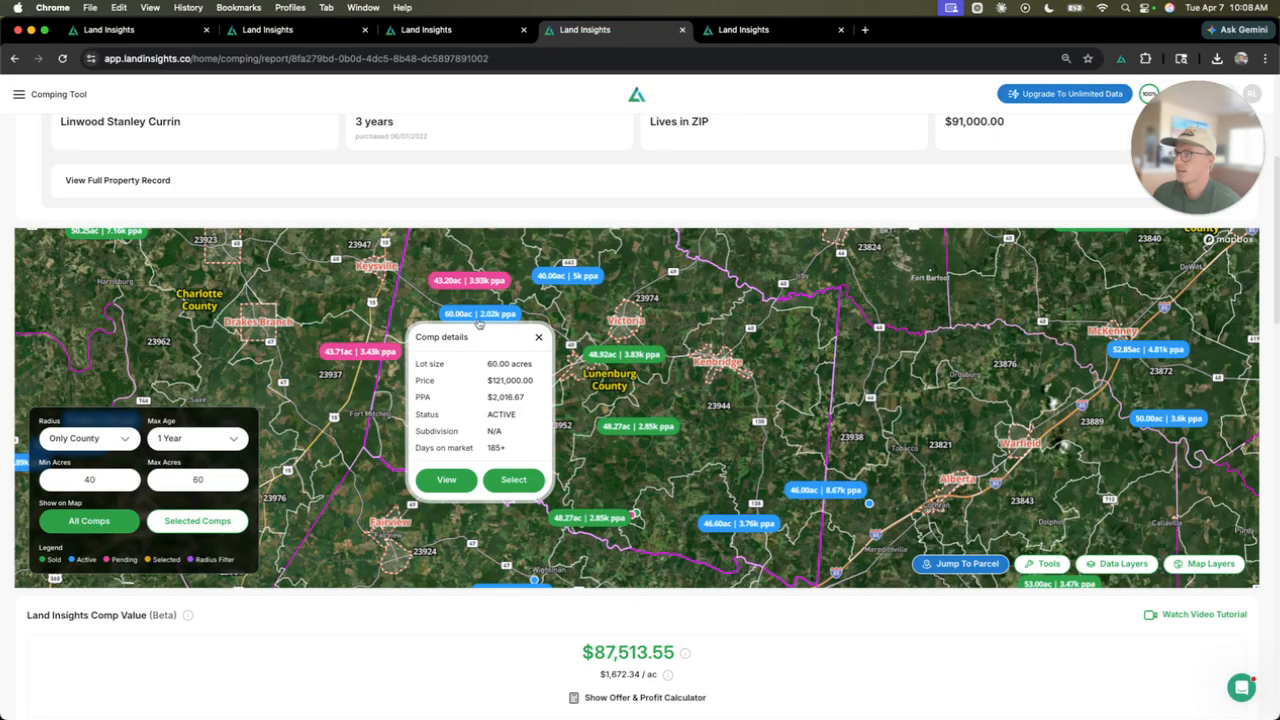
{"action": "left_click", "coordinate": [468, 479]}
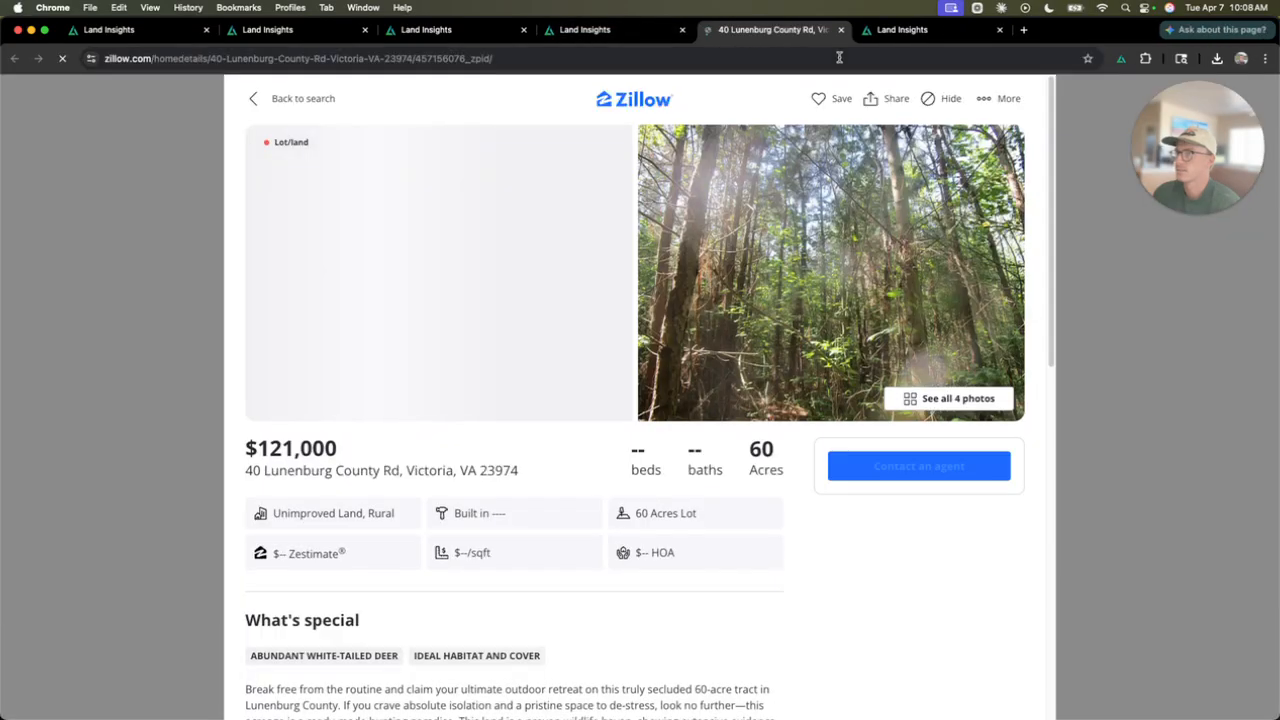
{"action": "scroll", "coordinate": [641, 317], "scroll_direction": "down", "scroll_amount": 3}
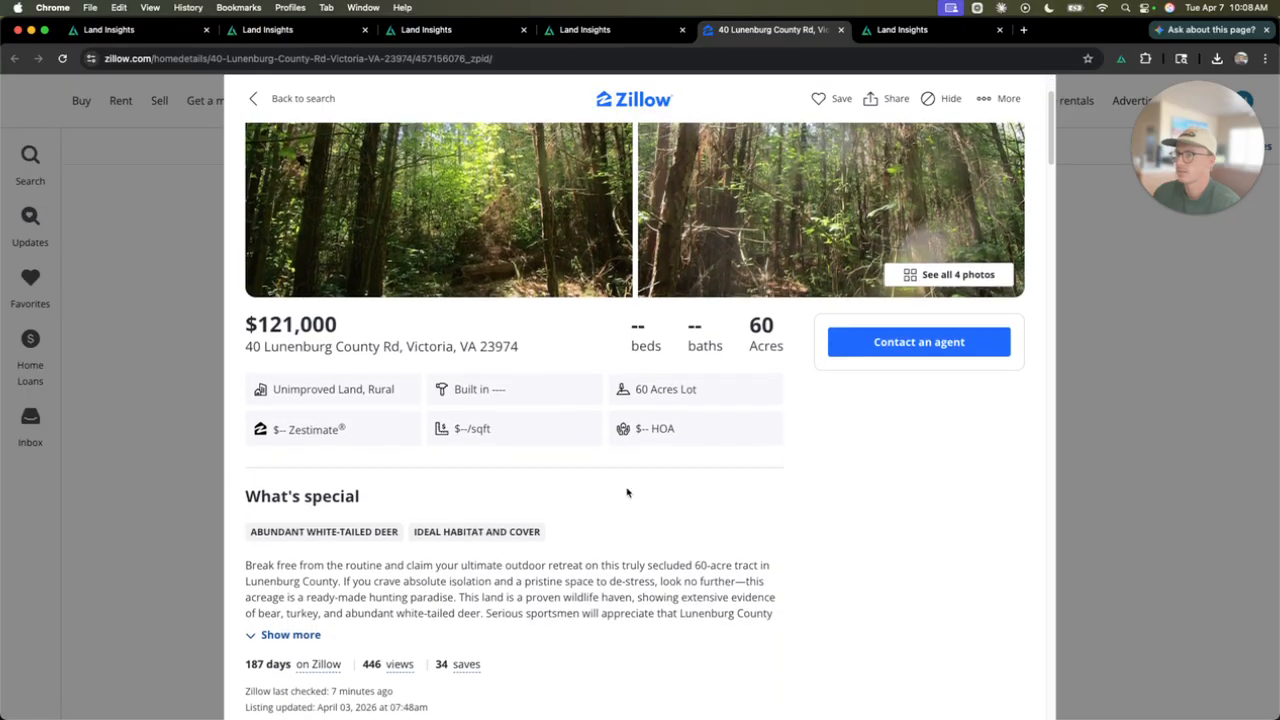
{"action": "left_click", "coordinate": [620, 30]}
Step: Open the Zillow listing of the 48.27-acre sold comp near Lunenburg County's southern border, and return to the comp report
{"action": "mouse_move", "coordinate": [584, 328]}
{"action": "left_mouse_down"}
{"action": "mouse_move", "coordinate": [608, 369]}
{"action": "mouse_move", "coordinate": [594, 346]}
{"action": "left_mouse_up"}
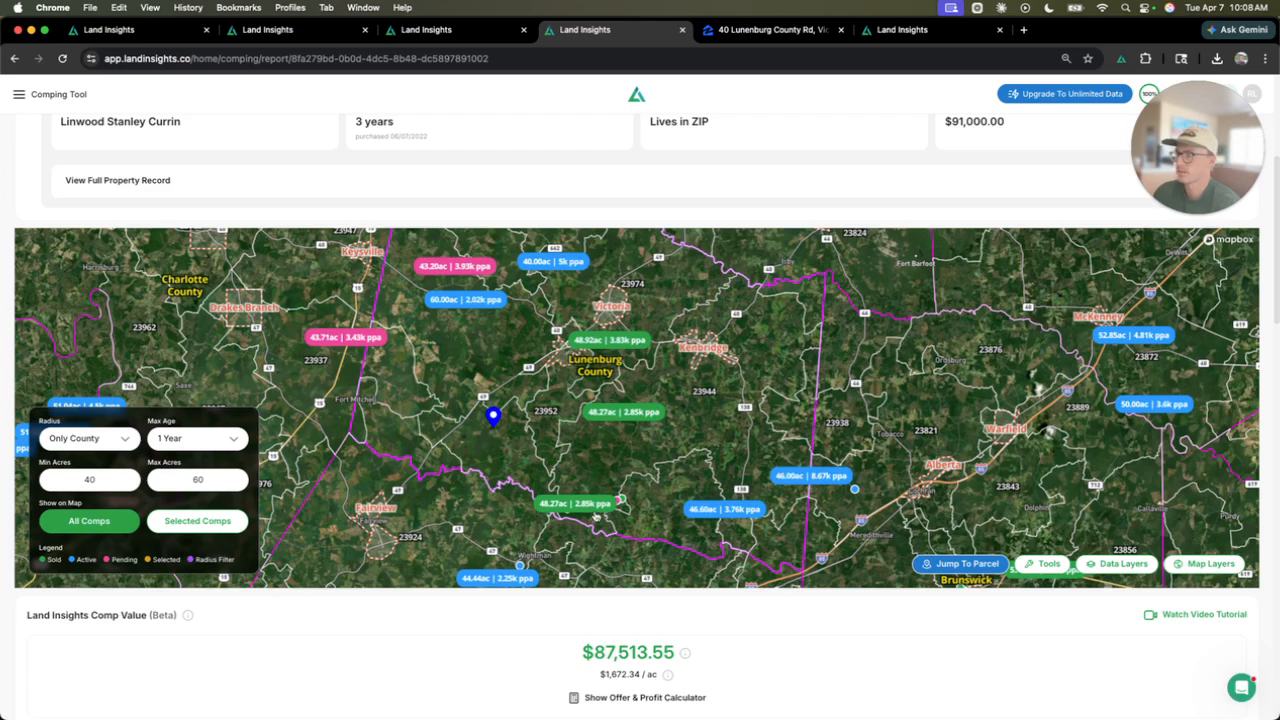
{"action": "left_click", "coordinate": [588, 503]}
{"action": "left_click", "coordinate": [543, 474]}
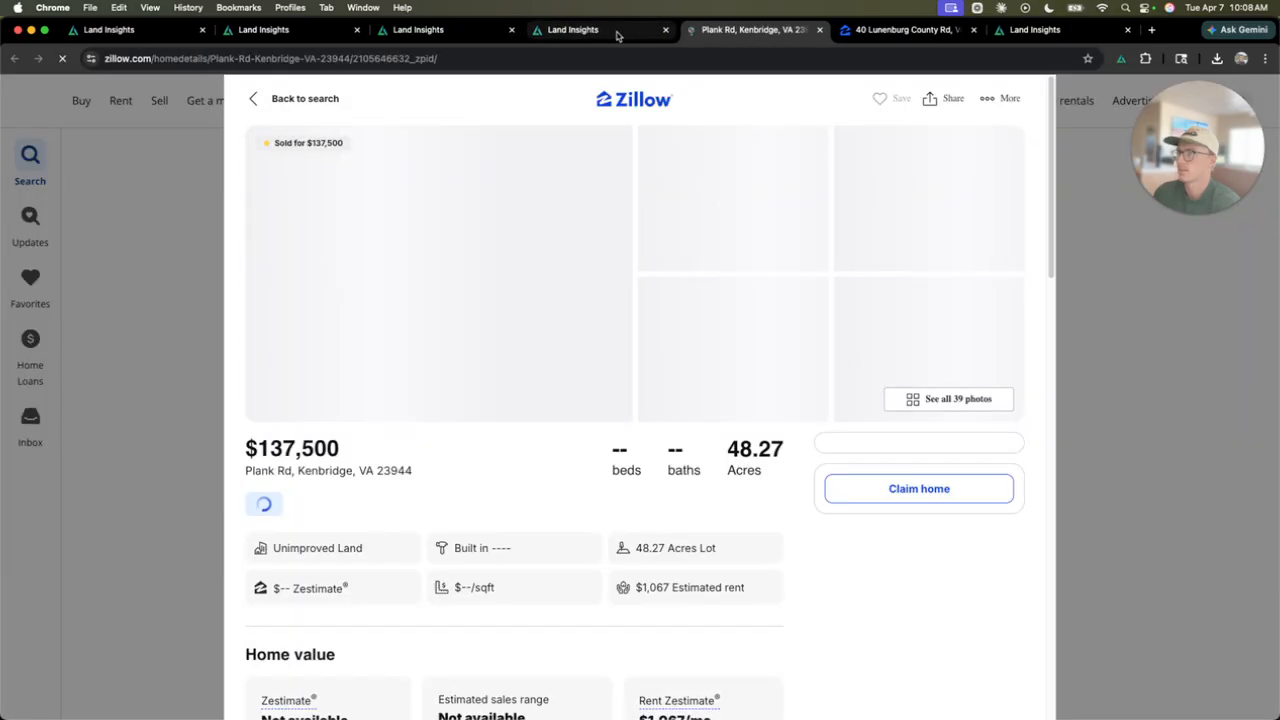
{"action": "left_click", "coordinate": [616, 36]}
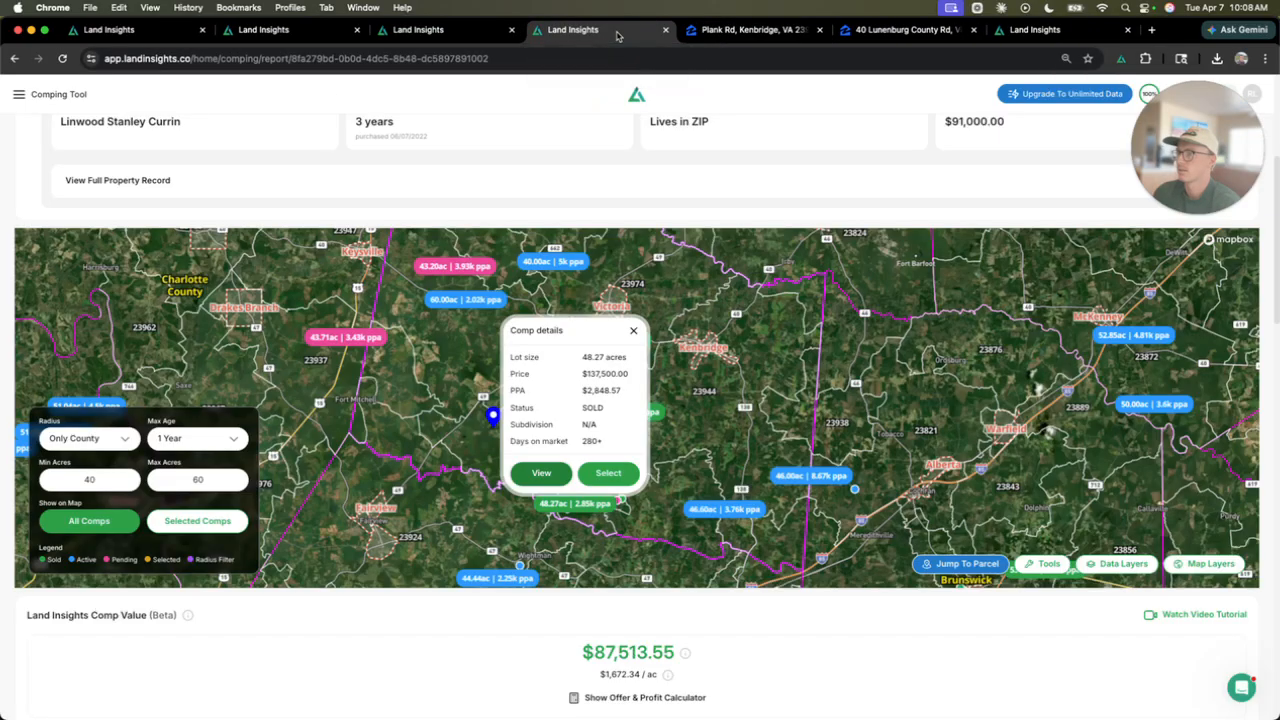
Step: View the Redfin listing of the 46.62-acre sold comp southeast of the parcel, and return to the comp report
{"action": "left_click_drag", "start_coordinate": [642, 547], "coordinate": [614, 510]}
{"action": "scroll", "coordinate": [614, 510], "scroll_direction": "up", "scroll_amount": 10}
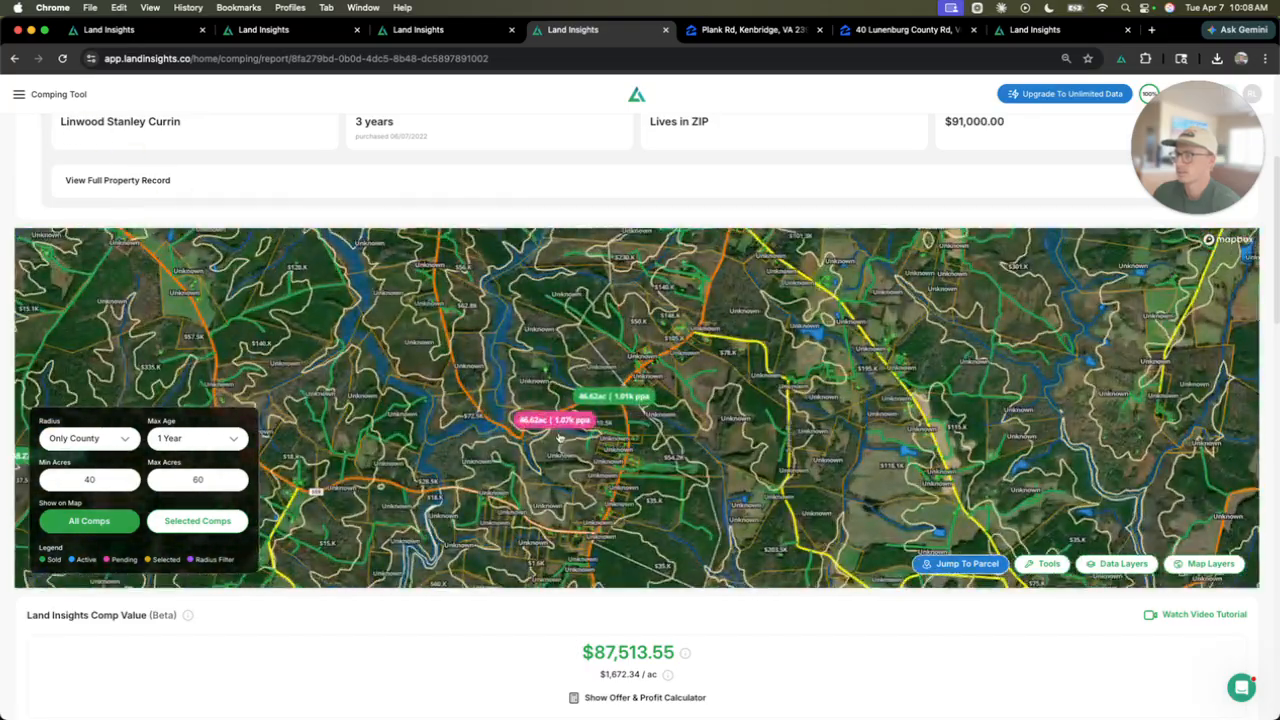
{"action": "left_click", "coordinate": [617, 398]}
{"action": "left_click", "coordinate": [580, 561]}
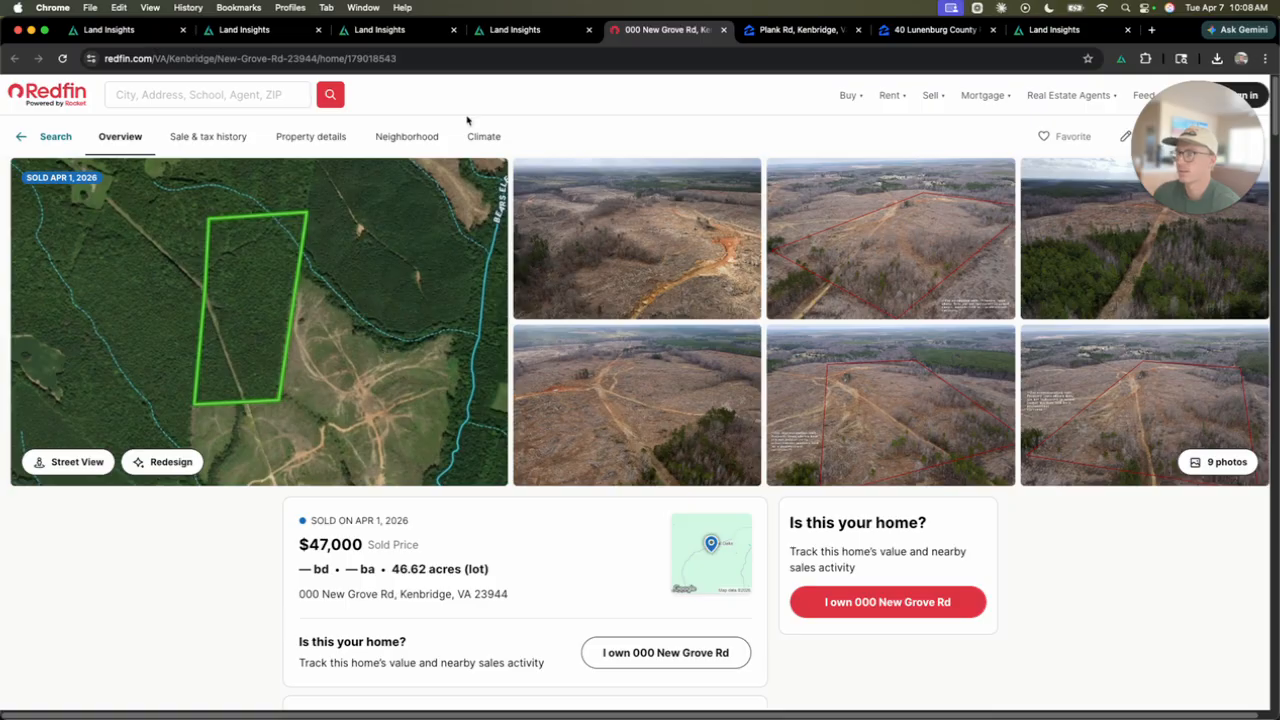
{"action": "left_click", "coordinate": [515, 29]}
Step: Compare the comps around the parcel, and set the map filter's maximum comp age to 2 Years
{"action": "scroll", "coordinate": [609, 398], "scroll_direction": "down", "scroll_amount": 4}
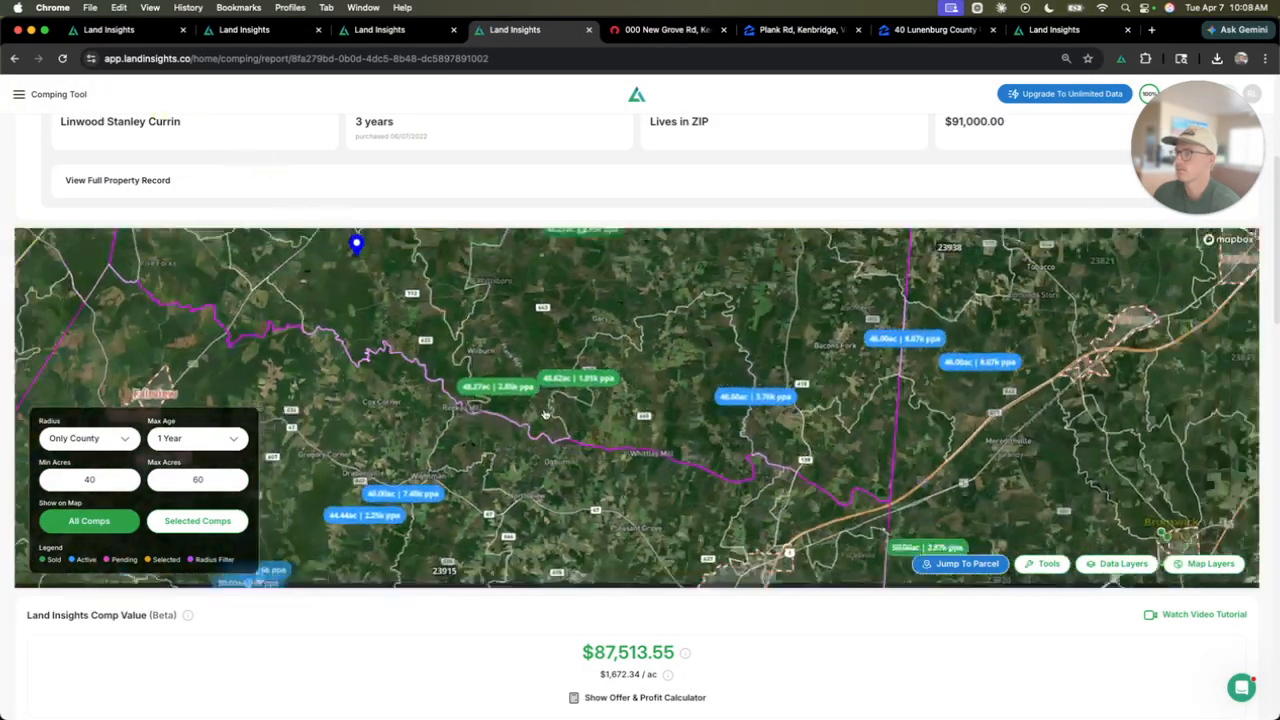
{"action": "left_click_drag", "start_coordinate": [622, 386], "coordinate": [660, 466]}
{"action": "scroll", "coordinate": [660, 466], "scroll_direction": "down", "scroll_amount": 3}
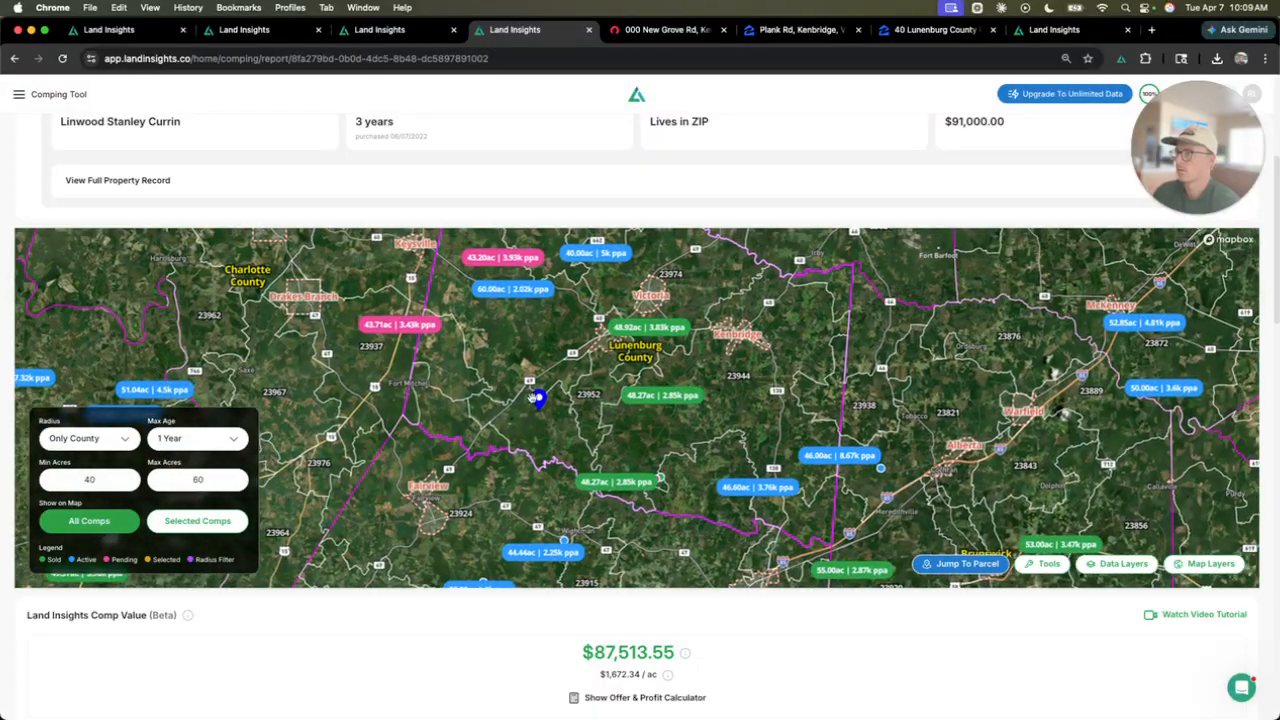
{"action": "left_click_drag", "start_coordinate": [533, 398], "coordinate": [557, 459]}
{"action": "scroll", "coordinate": [555, 458], "scroll_direction": "up", "scroll_amount": 3}
{"action": "left_click", "coordinate": [212, 442]}
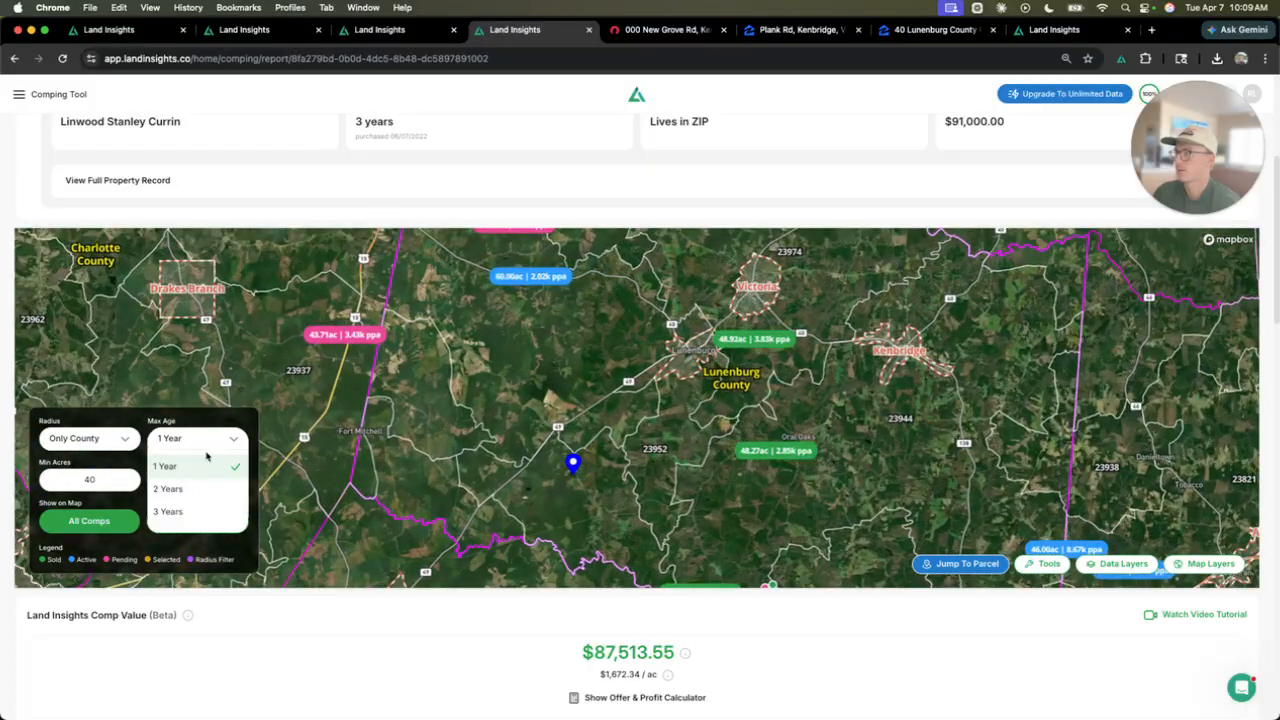
{"action": "left_click", "coordinate": [194, 490]}
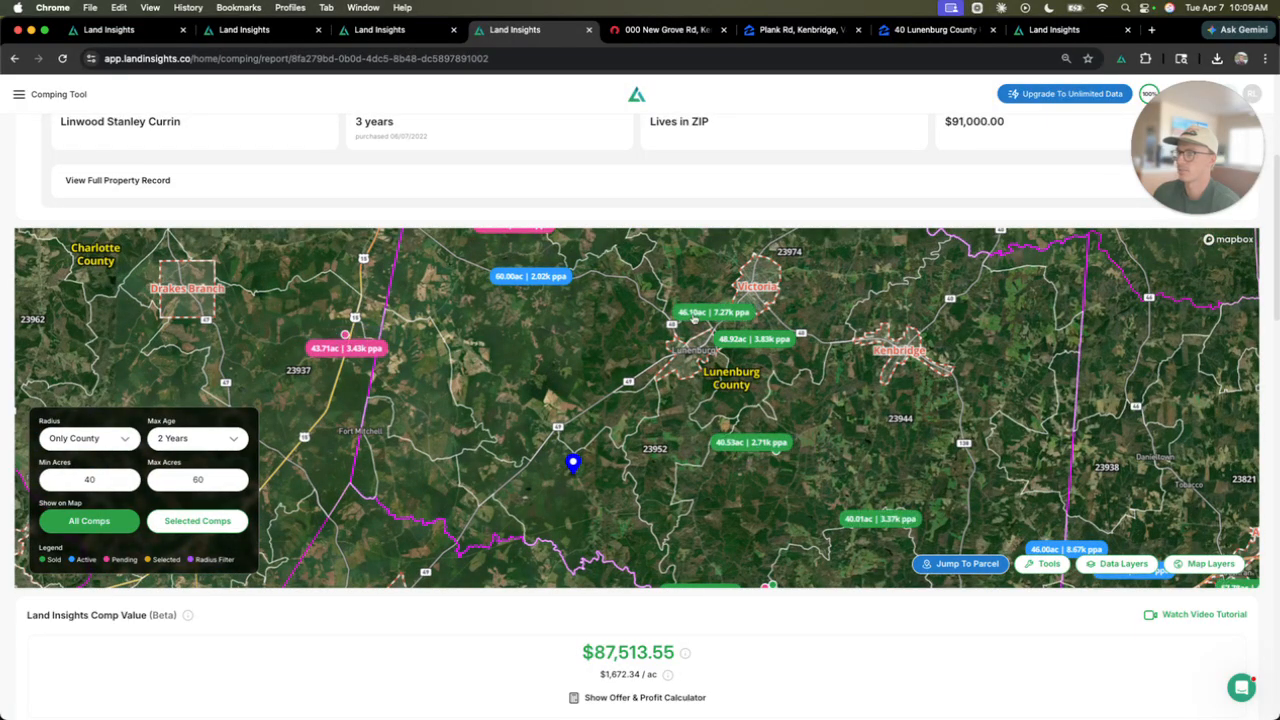
Step: View the Redfin listing of the 40.53-acre sold comp east of the parcel, and return to the comp report
{"action": "scroll", "coordinate": [752, 463], "scroll_direction": "up", "scroll_amount": 2}
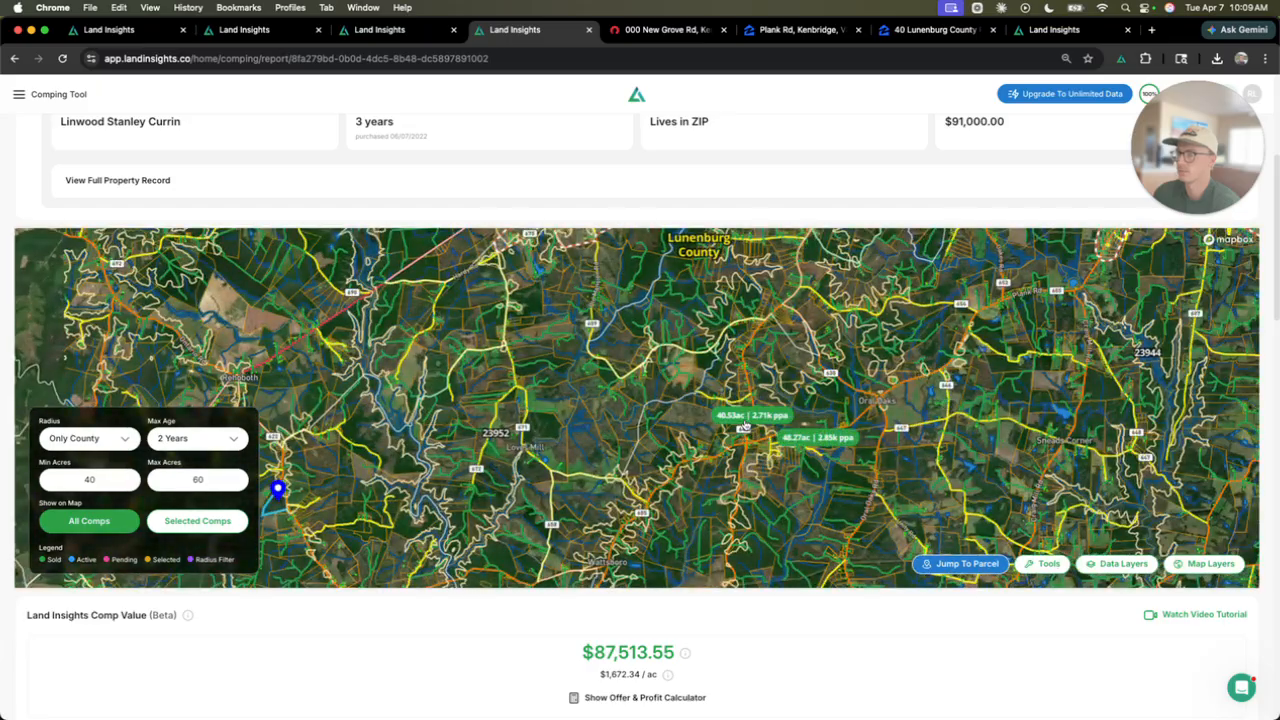
{"action": "left_click", "coordinate": [744, 430]}
{"action": "left_click", "coordinate": [725, 383]}
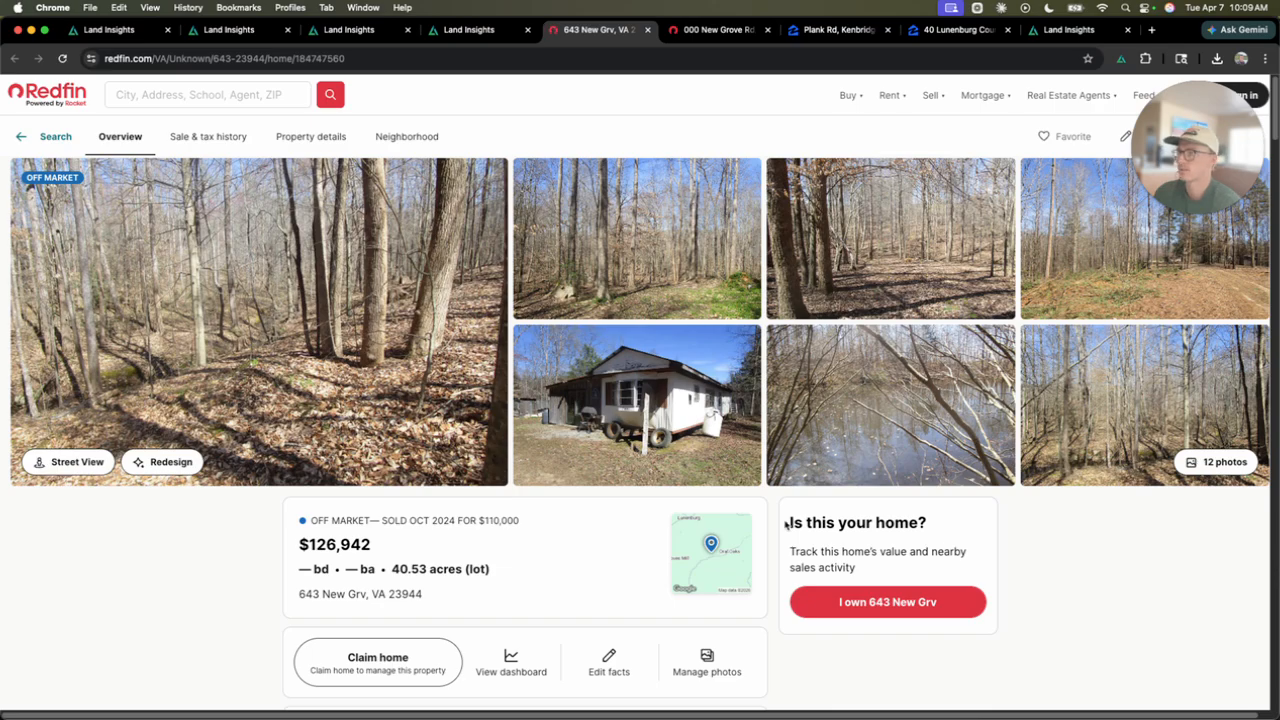
{"action": "left_click", "coordinate": [488, 30]}
Step: Try a maximum comp age of 1 Year on the map filter, and restore it to 2 Years
{"action": "left_click_drag", "start_coordinate": [612, 416], "coordinate": [604, 386]}
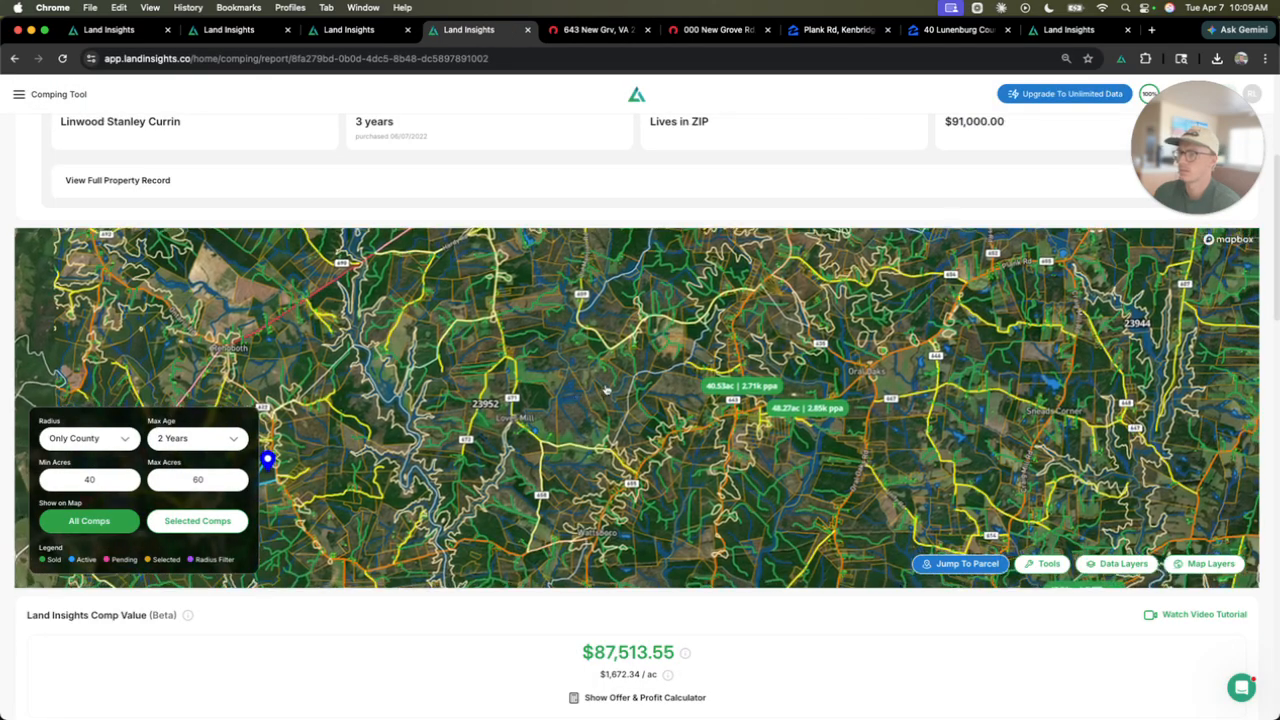
{"action": "scroll", "coordinate": [604, 386], "scroll_direction": "down", "scroll_amount": 10}
{"action": "left_click", "coordinate": [192, 437]}
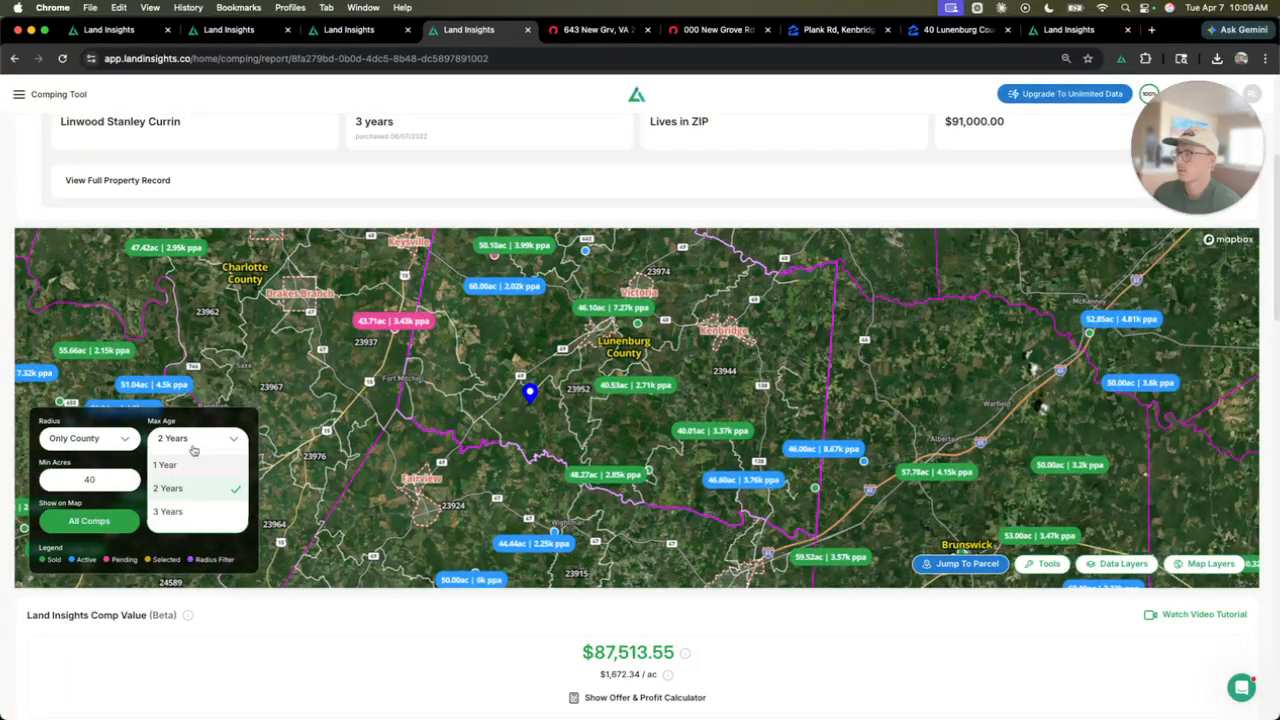
{"action": "left_click", "coordinate": [190, 466]}
{"action": "left_click", "coordinate": [200, 439]}
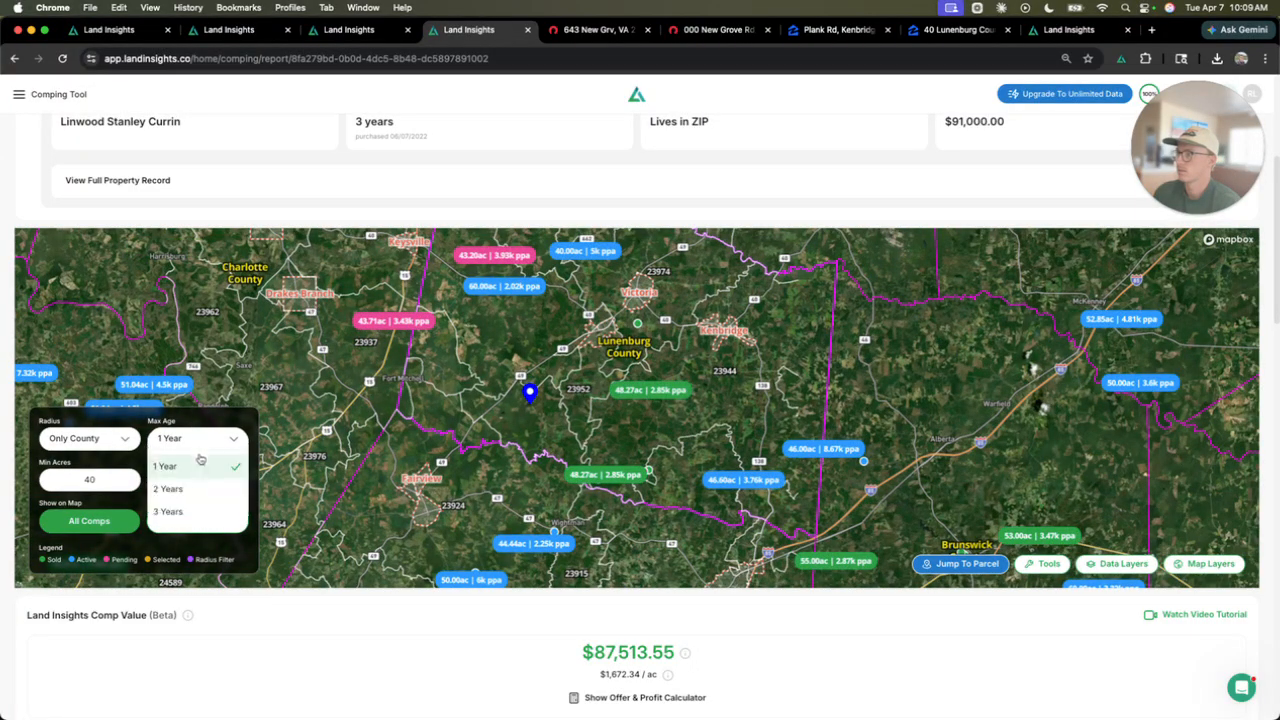
{"action": "left_click", "coordinate": [195, 486]}
Step: Read the Redfin listing of the 40.01-acre sold comp southeast of the parcel, and return to the comp report
{"action": "scroll", "coordinate": [720, 441], "scroll_direction": "up", "scroll_amount": 3}
{"action": "scroll", "coordinate": [720, 441], "scroll_direction": "up", "scroll_amount": 4}
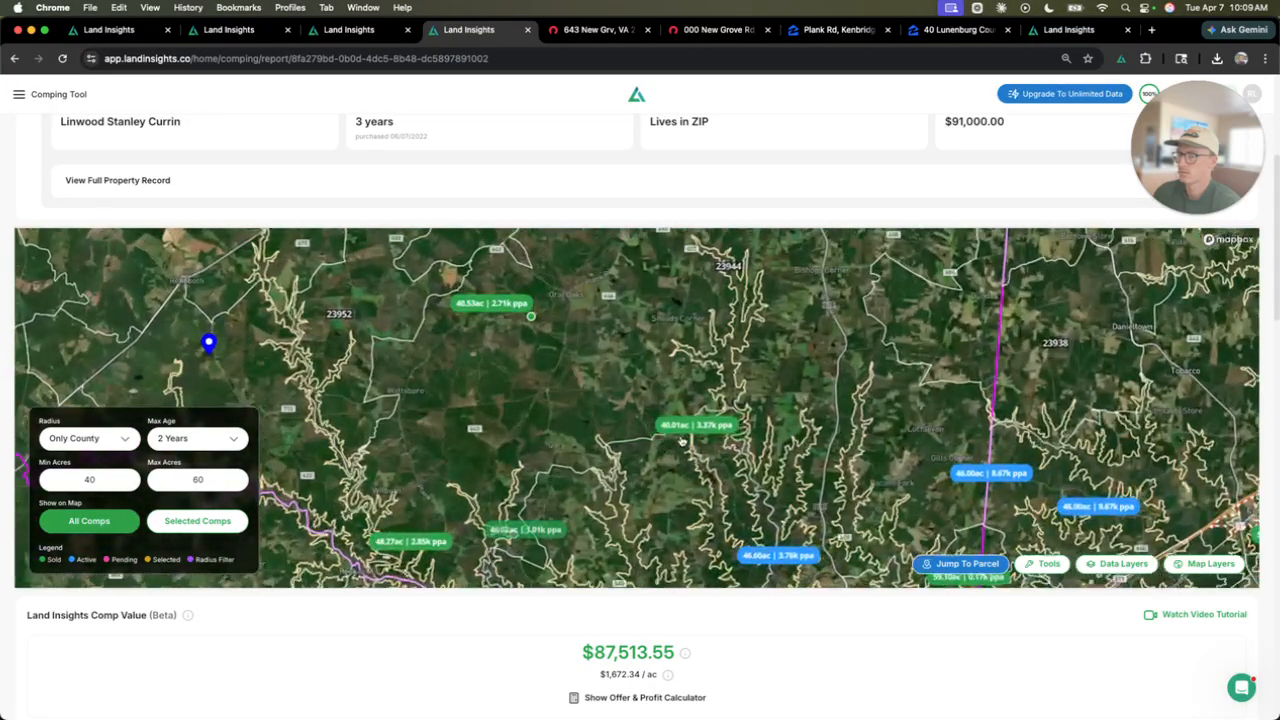
{"action": "left_click", "coordinate": [693, 434]}
{"action": "left_click", "coordinate": [679, 402]}
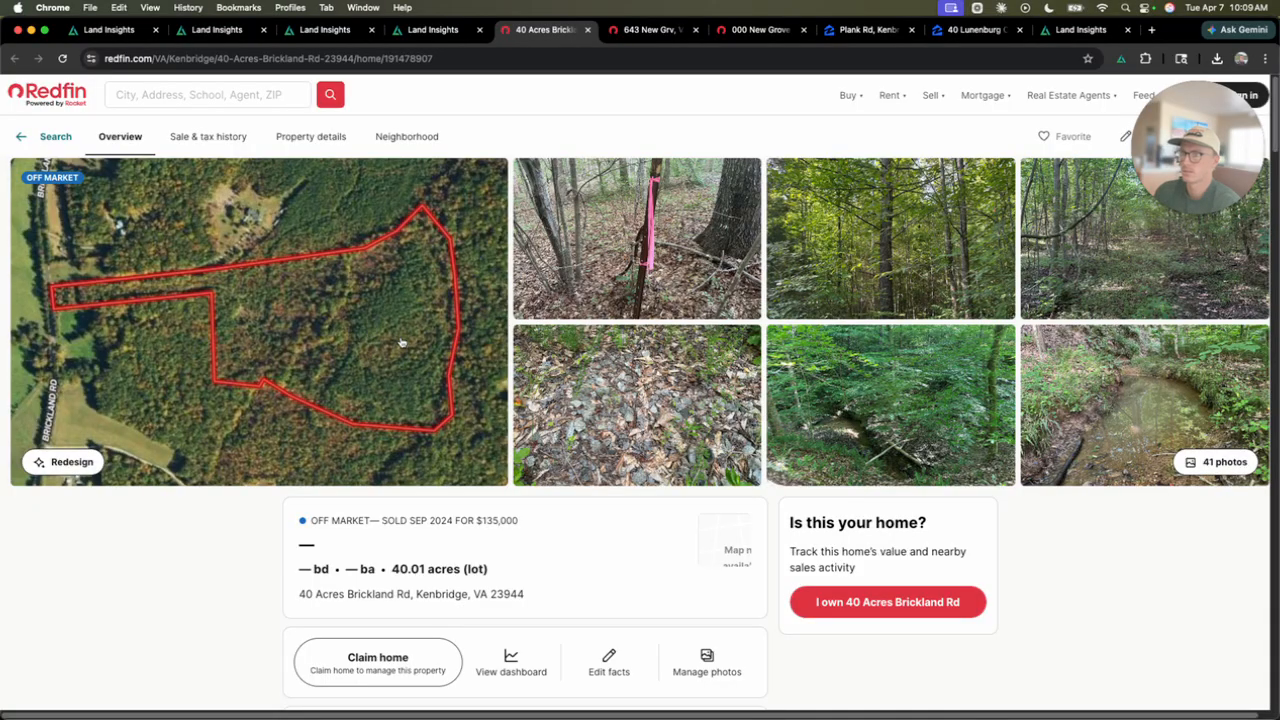
{"action": "scroll", "coordinate": [420, 549], "scroll_direction": "down", "scroll_amount": 5}
{"action": "scroll", "coordinate": [430, 440], "scroll_direction": "down", "scroll_amount": 1}
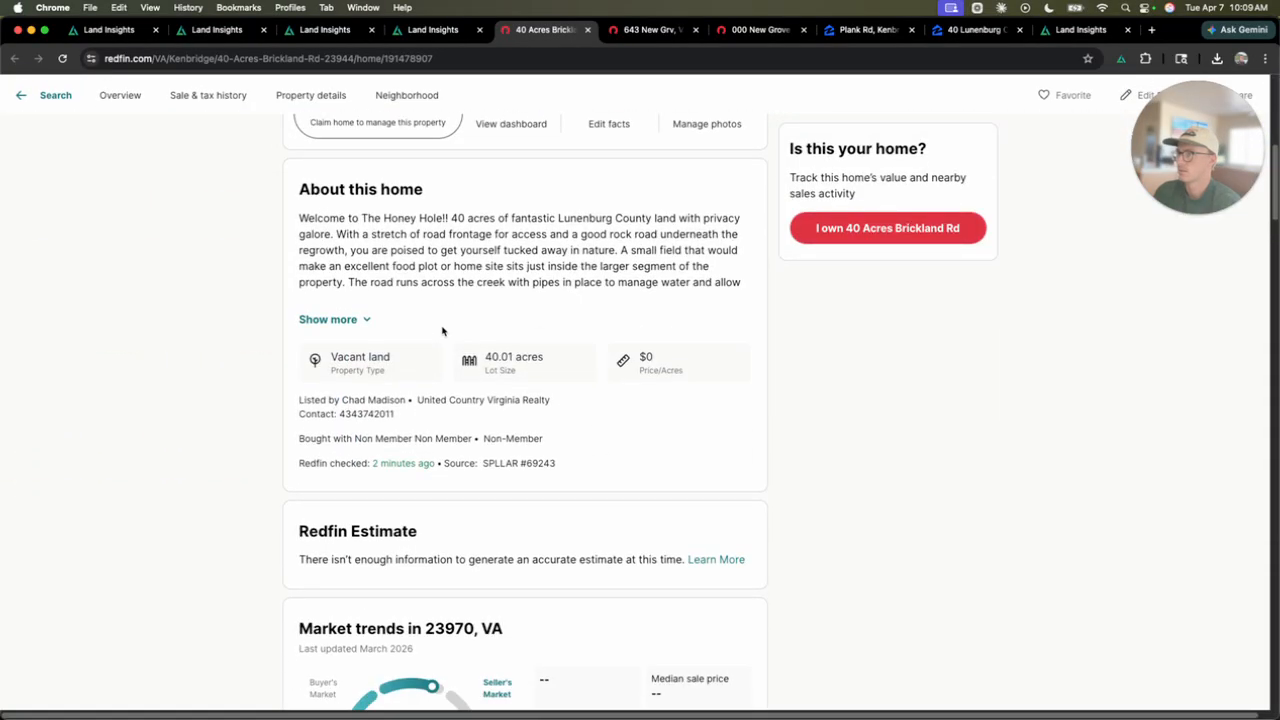
{"action": "left_click", "coordinate": [428, 35]}
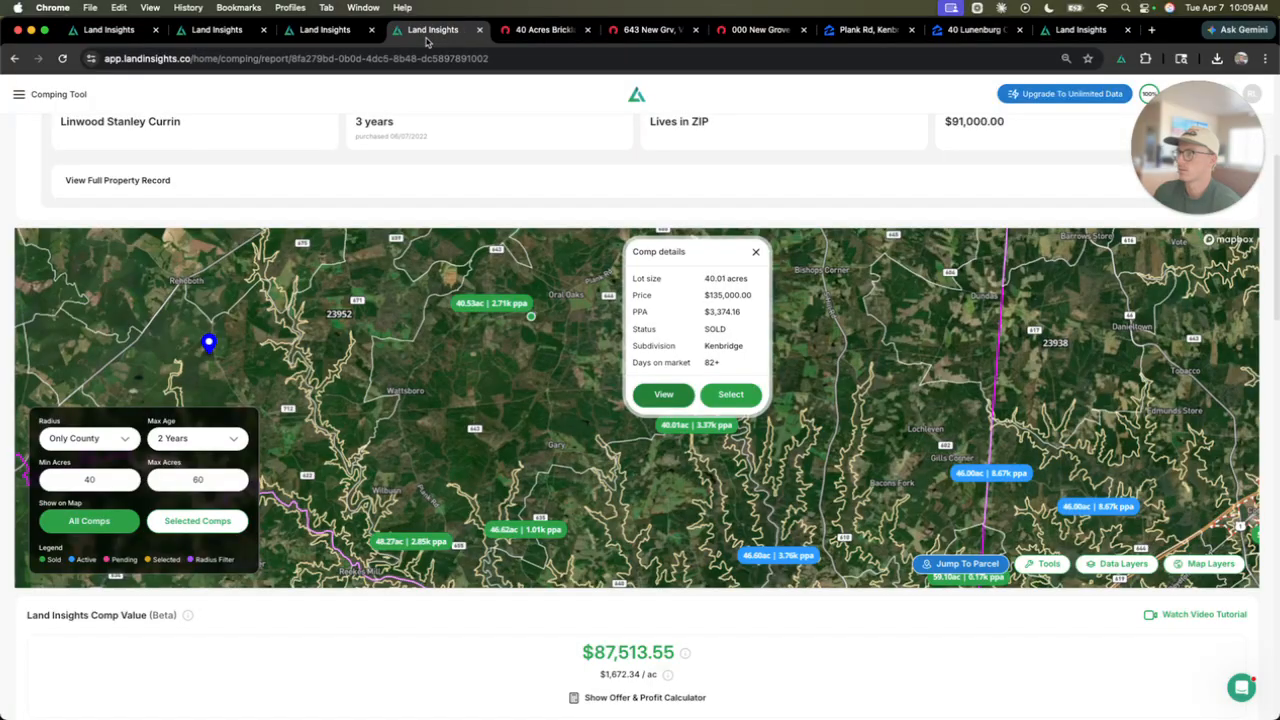
Step: Compare the two-year comps across Lunenburg County with the area around the parcel on the comp map
{"action": "scroll", "coordinate": [727, 438], "scroll_direction": "down", "scroll_amount": 3}
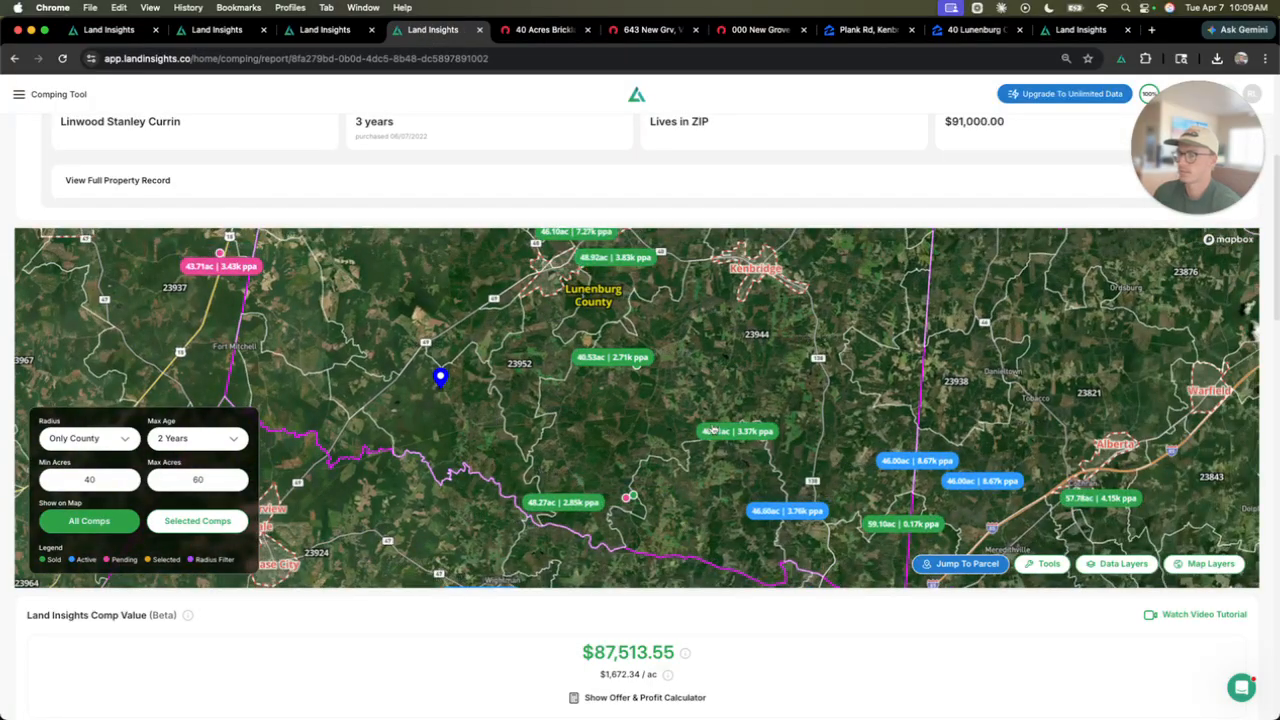
{"action": "scroll", "coordinate": [682, 453], "scroll_direction": "down", "scroll_amount": 4}
{"action": "scroll", "coordinate": [573, 355], "scroll_direction": "up", "scroll_amount": 5}
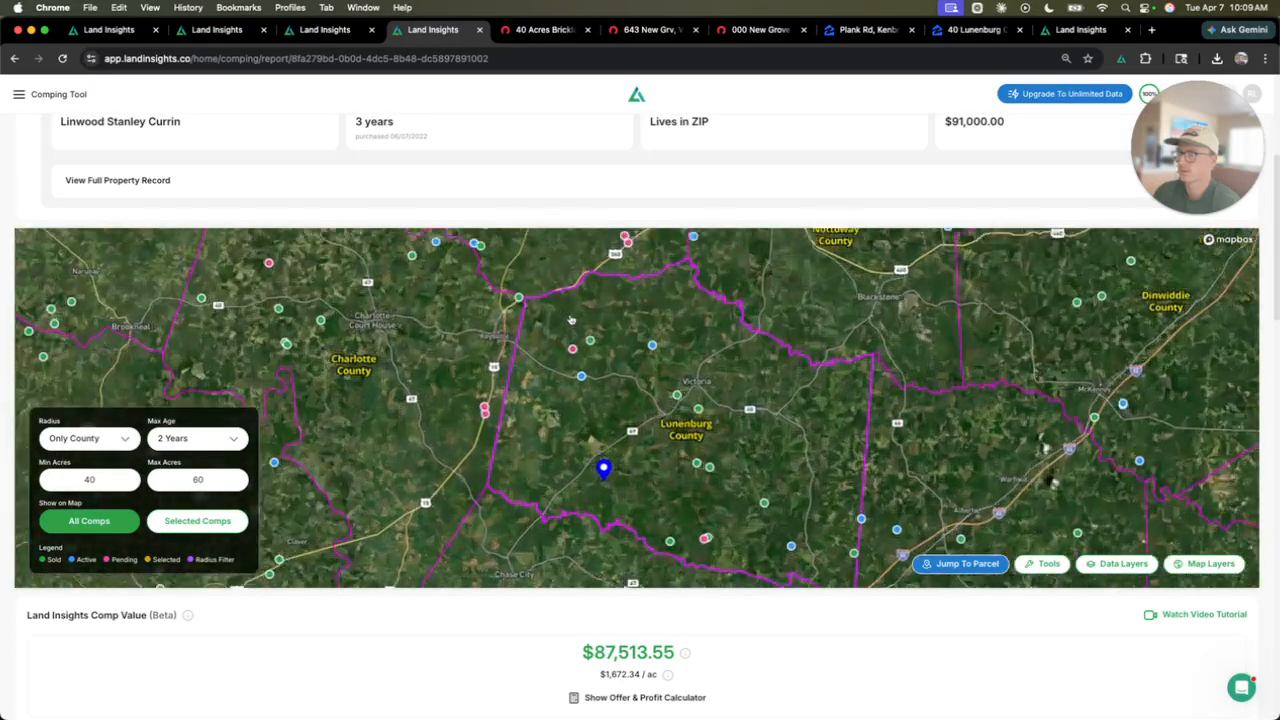
{"action": "scroll", "coordinate": [641, 438], "scroll_direction": "down", "scroll_amount": 2}
{"action": "scroll", "coordinate": [620, 430], "scroll_direction": "up", "scroll_amount": 3}
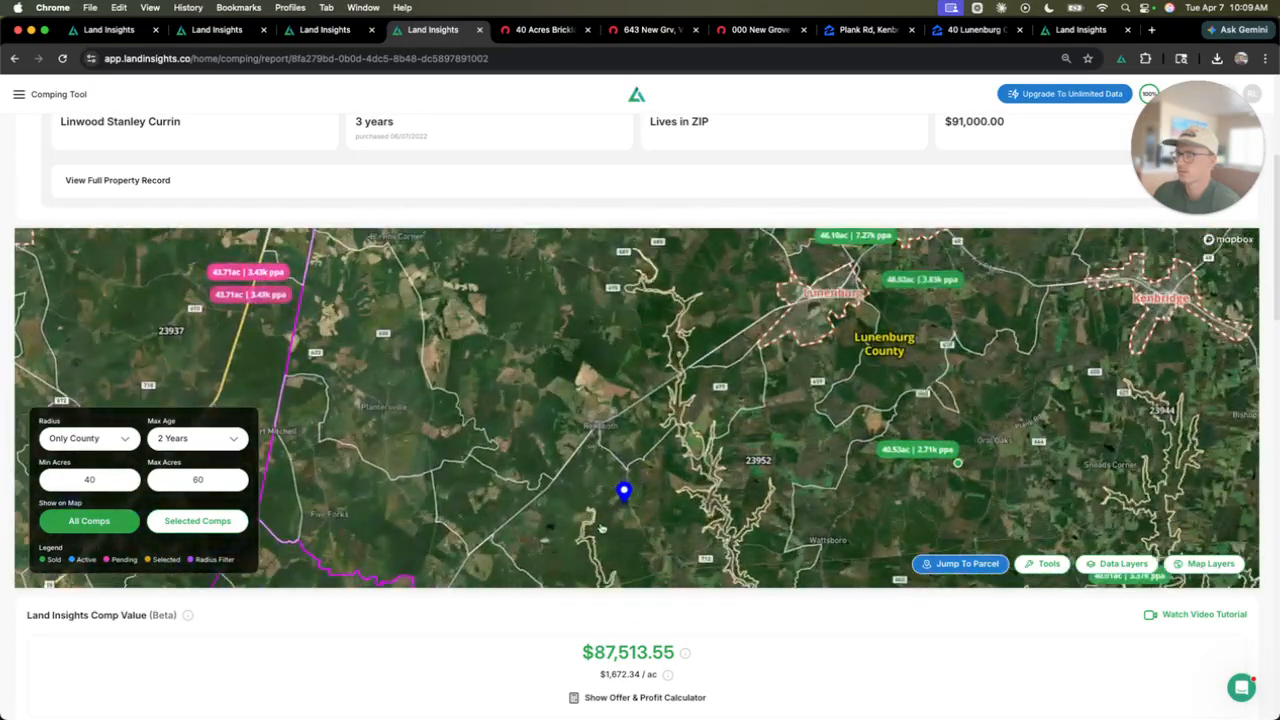
{"action": "left_click_drag", "start_coordinate": [525, 418], "coordinate": [563, 424]}
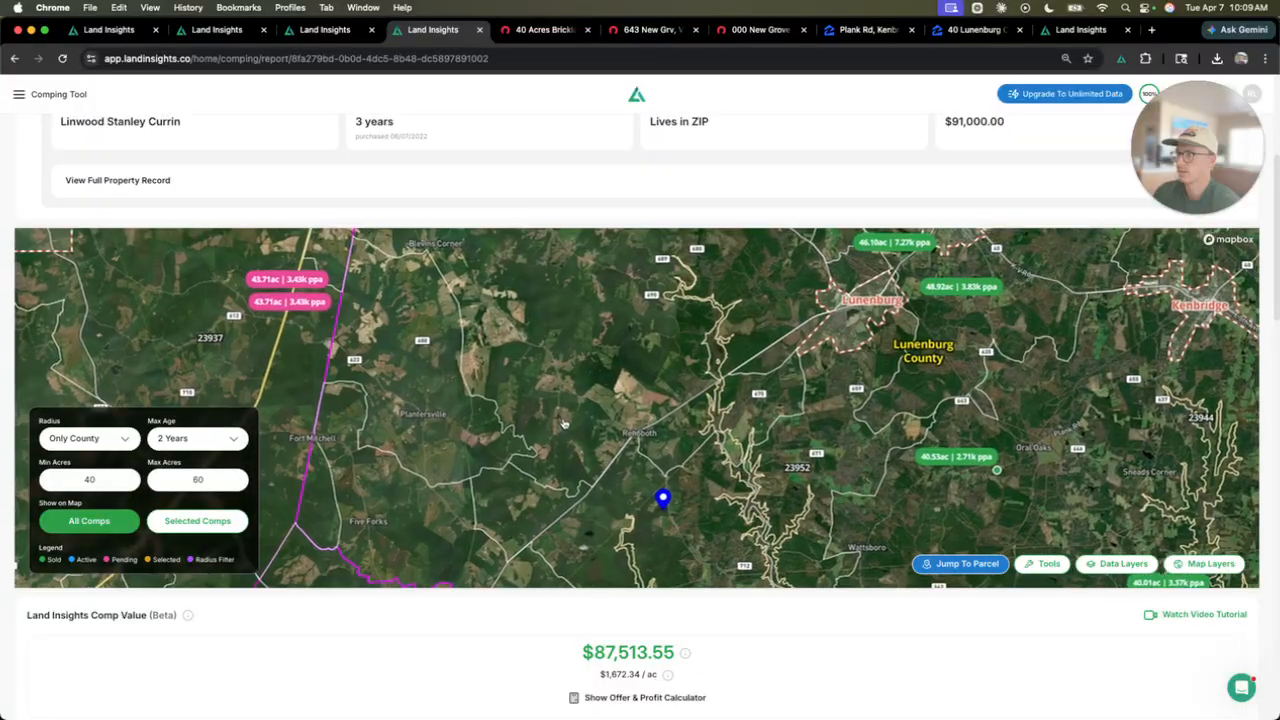
Step: View the Zillow listing of the 43.71-acre pending comp northwest of the parcel, and return to the comp report
{"action": "left_click", "coordinate": [298, 307]}
{"action": "left_click", "coordinate": [257, 466]}
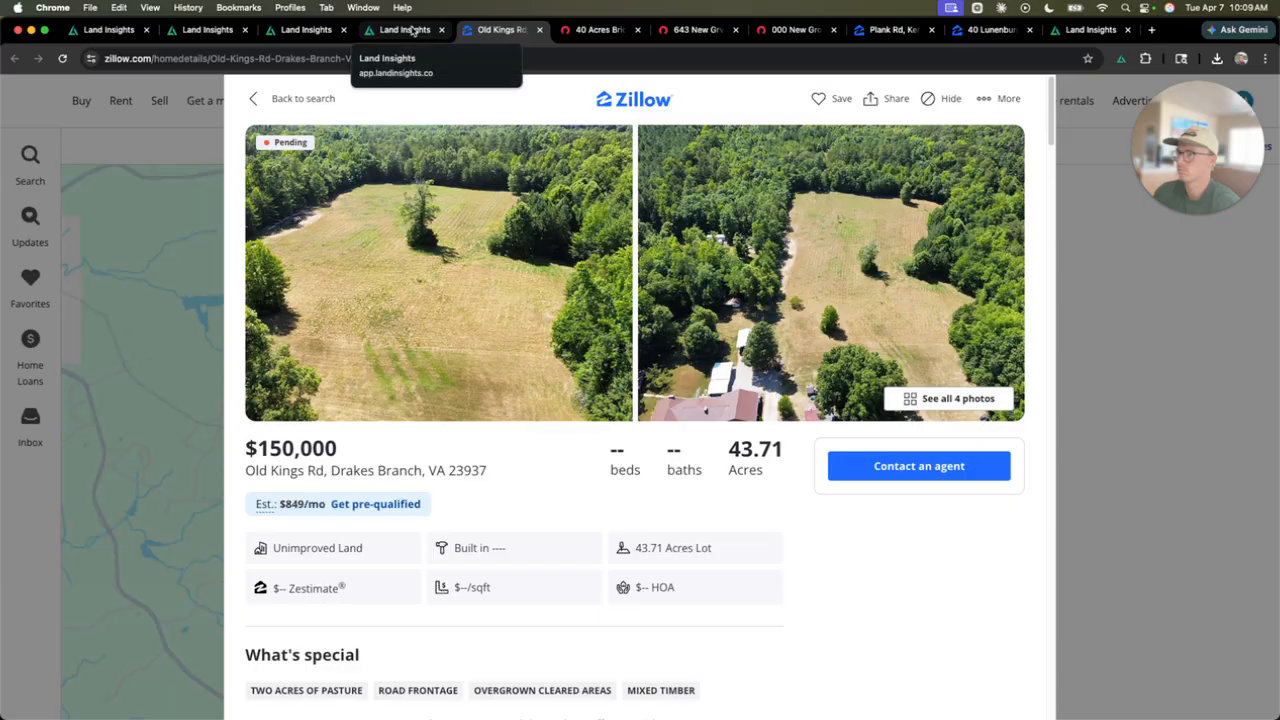
{"action": "scroll", "coordinate": [477, 377], "scroll_direction": "down", "scroll_amount": 4}
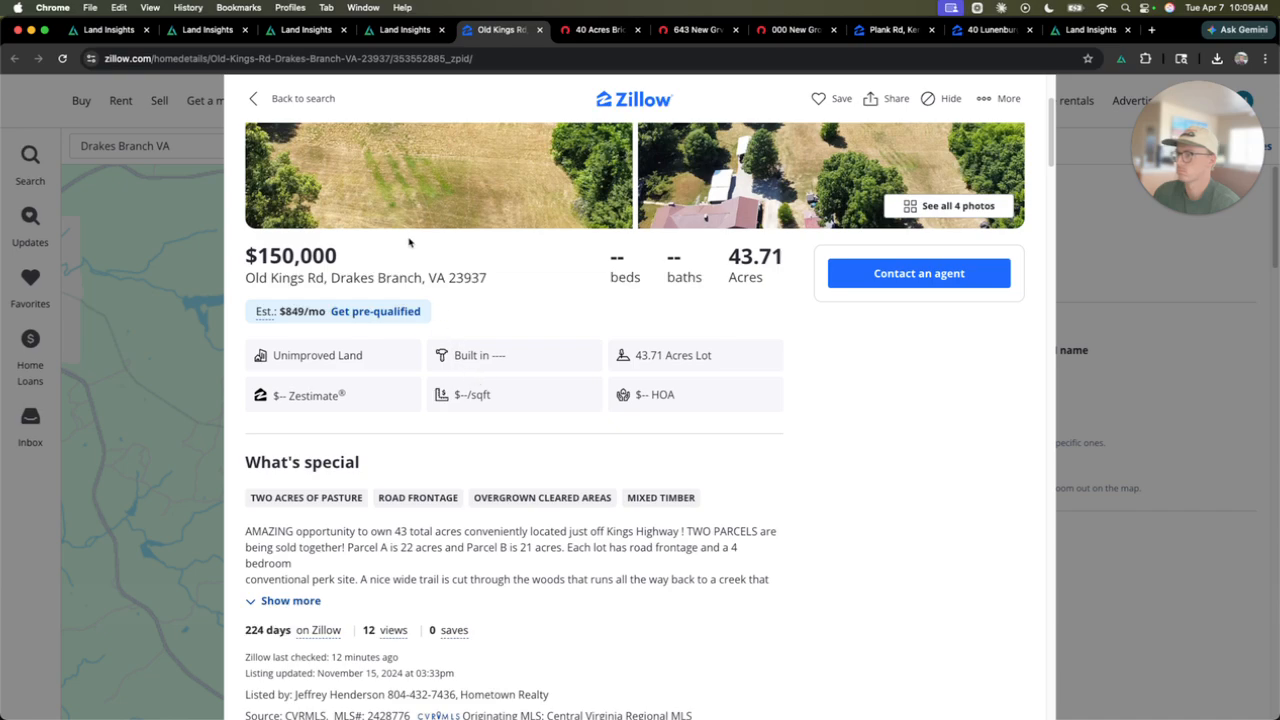
{"action": "left_click", "coordinate": [392, 31]}
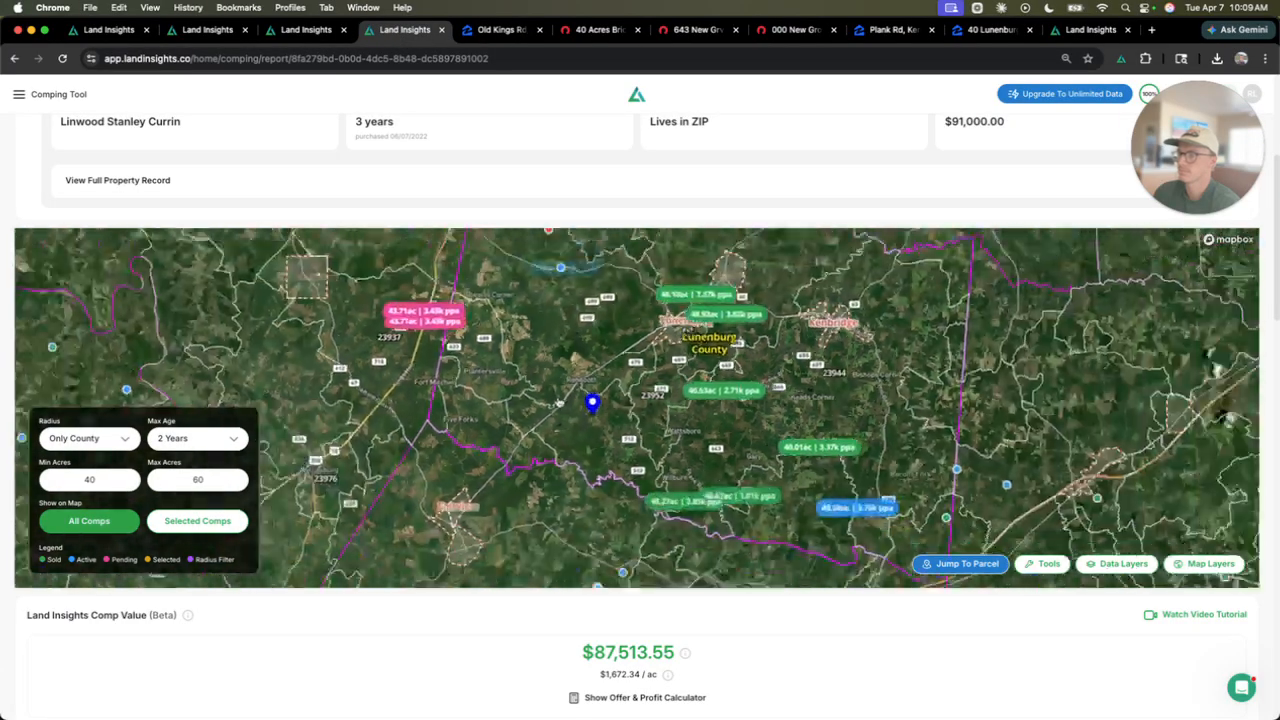
Step: Read the full Zillow description of the 60-acre active comp north of the parcel, and return to the comp report
{"action": "scroll", "coordinate": [560, 404], "scroll_direction": "down", "scroll_amount": 2}
{"action": "scroll", "coordinate": [654, 531], "scroll_direction": "up", "scroll_amount": 5}
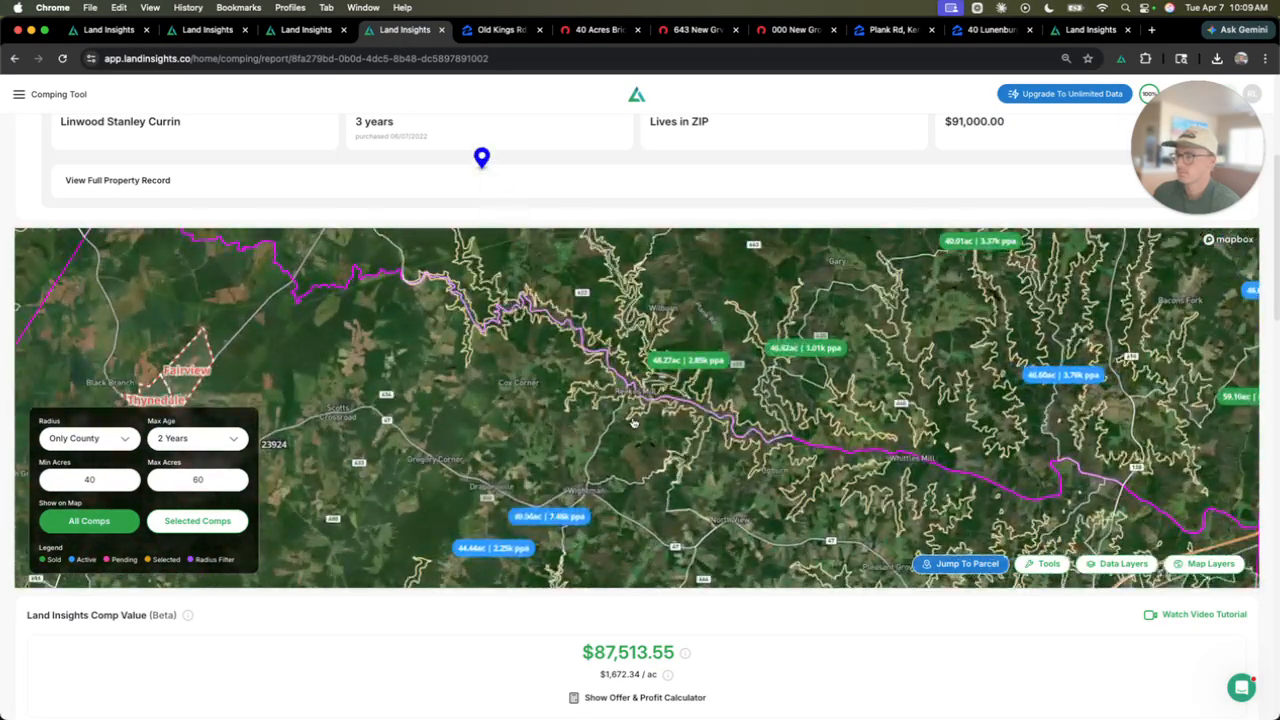
{"action": "scroll", "coordinate": [612, 425], "scroll_direction": "down", "scroll_amount": 3}
{"action": "left_click_drag", "start_coordinate": [600, 310], "coordinate": [618, 480]}
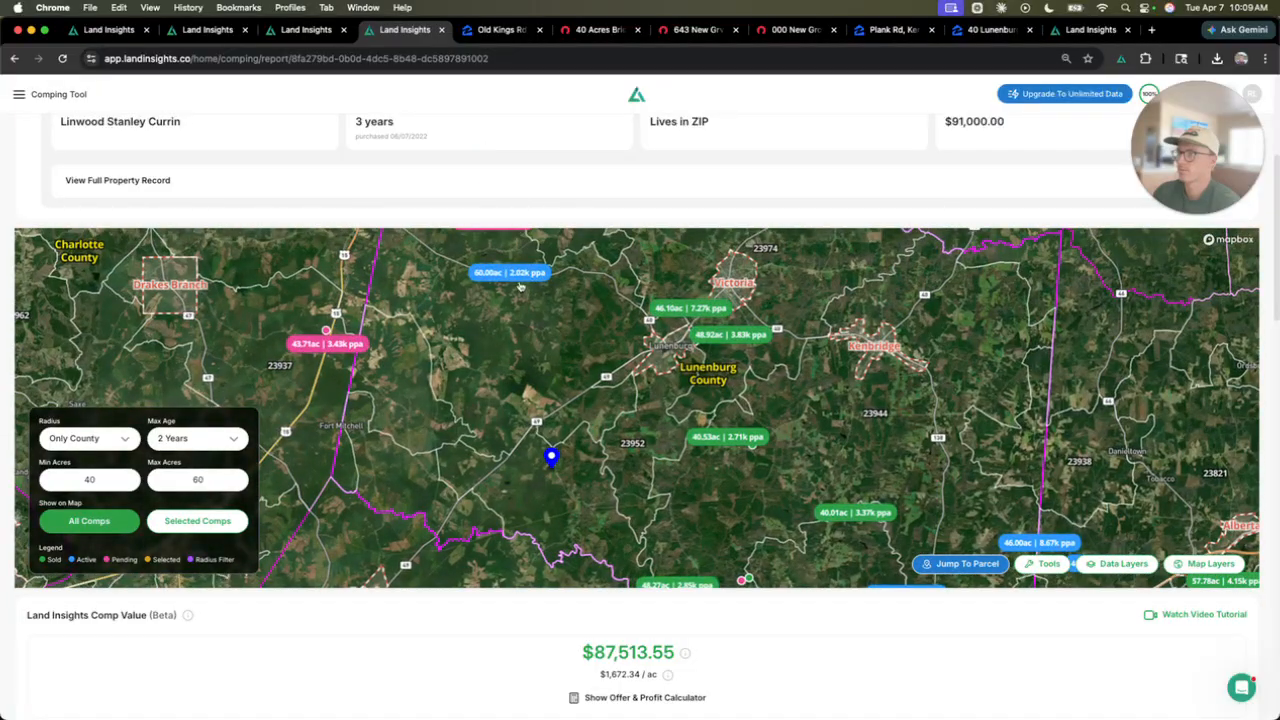
{"action": "left_click", "coordinate": [518, 283]}
{"action": "left_click", "coordinate": [488, 450]}
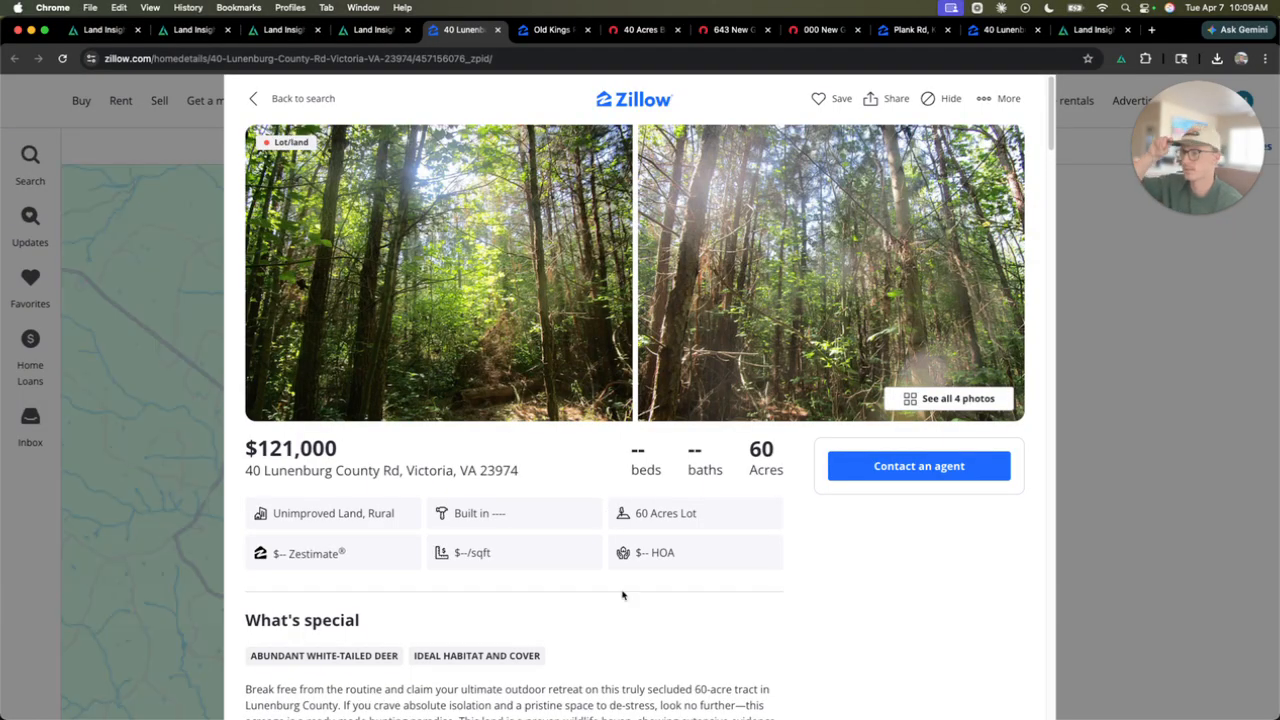
{"action": "scroll", "coordinate": [622, 595], "scroll_direction": "down", "scroll_amount": 5}
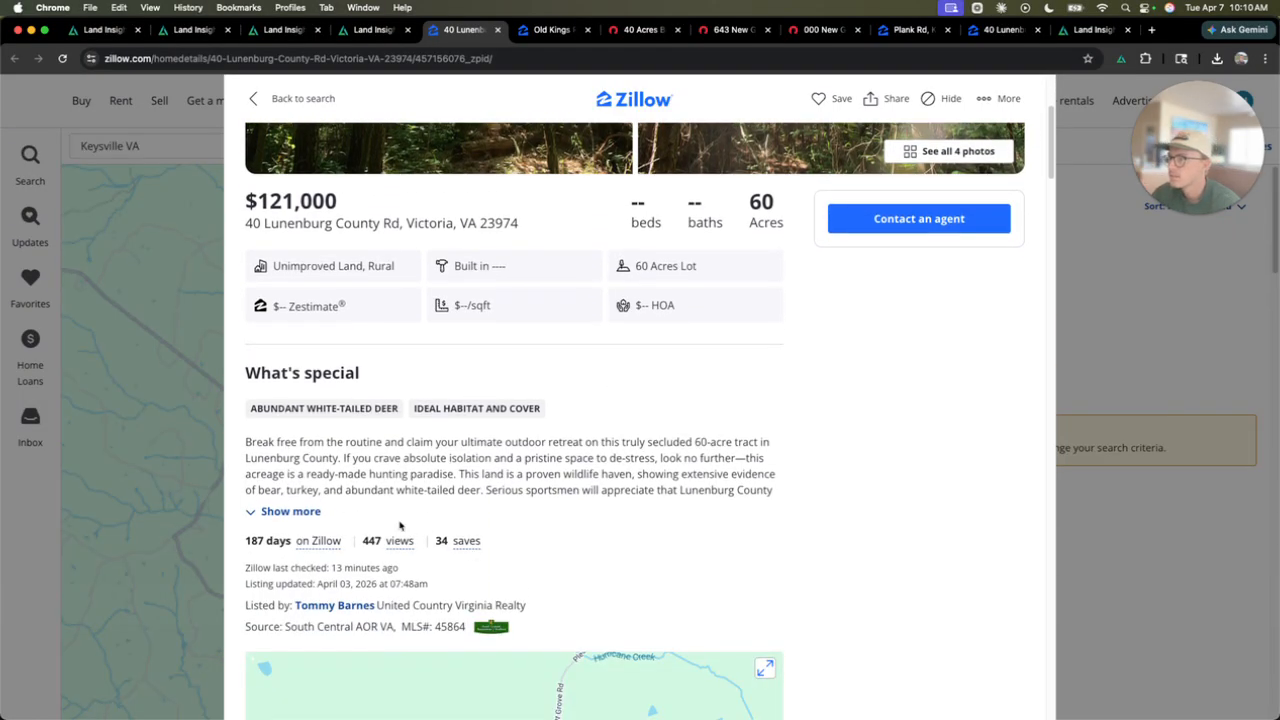
{"action": "left_click", "coordinate": [305, 511]}
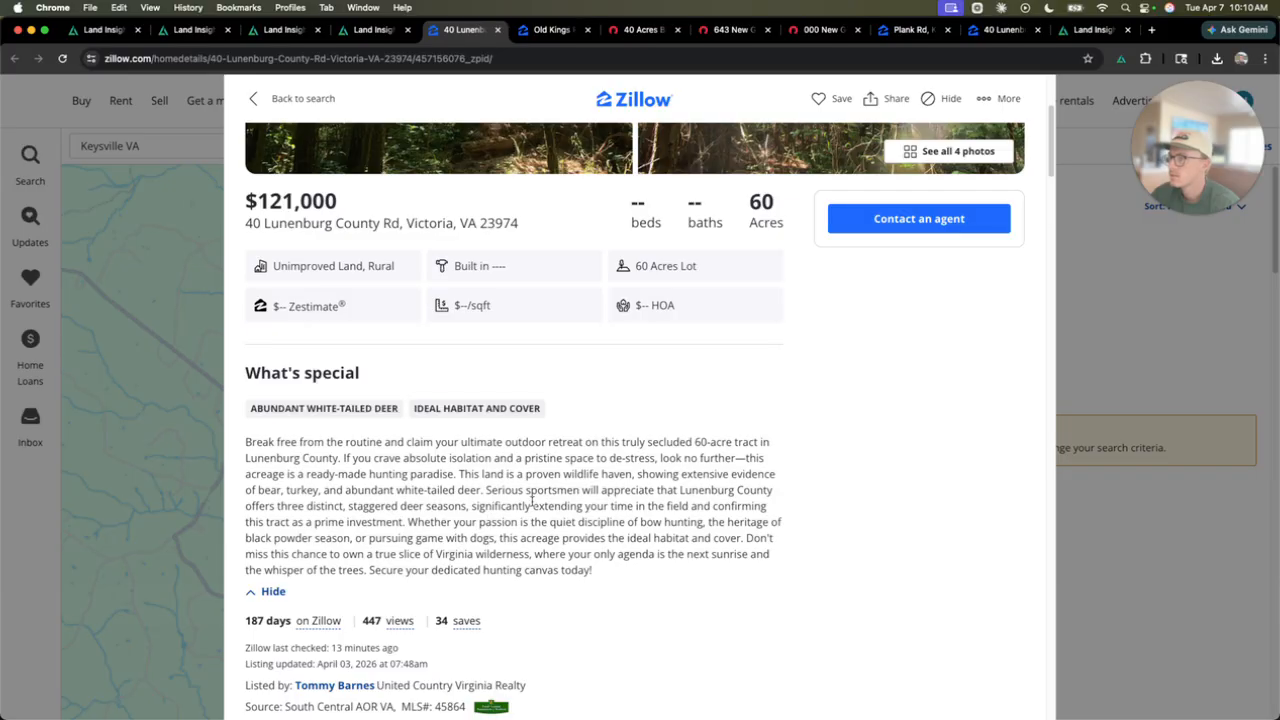
{"action": "left_click_drag", "start_coordinate": [604, 578], "coordinate": [265, 468]}
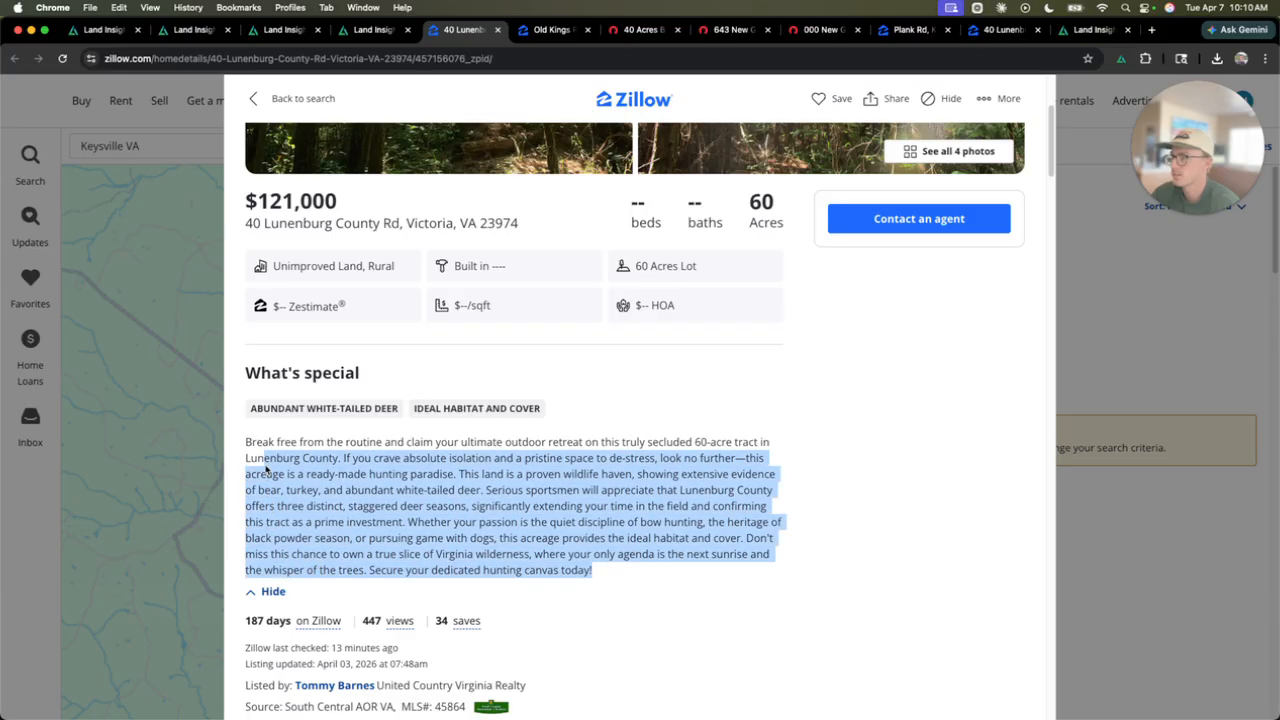
{"action": "scroll", "coordinate": [414, 491], "scroll_direction": "up", "scroll_amount": 3}
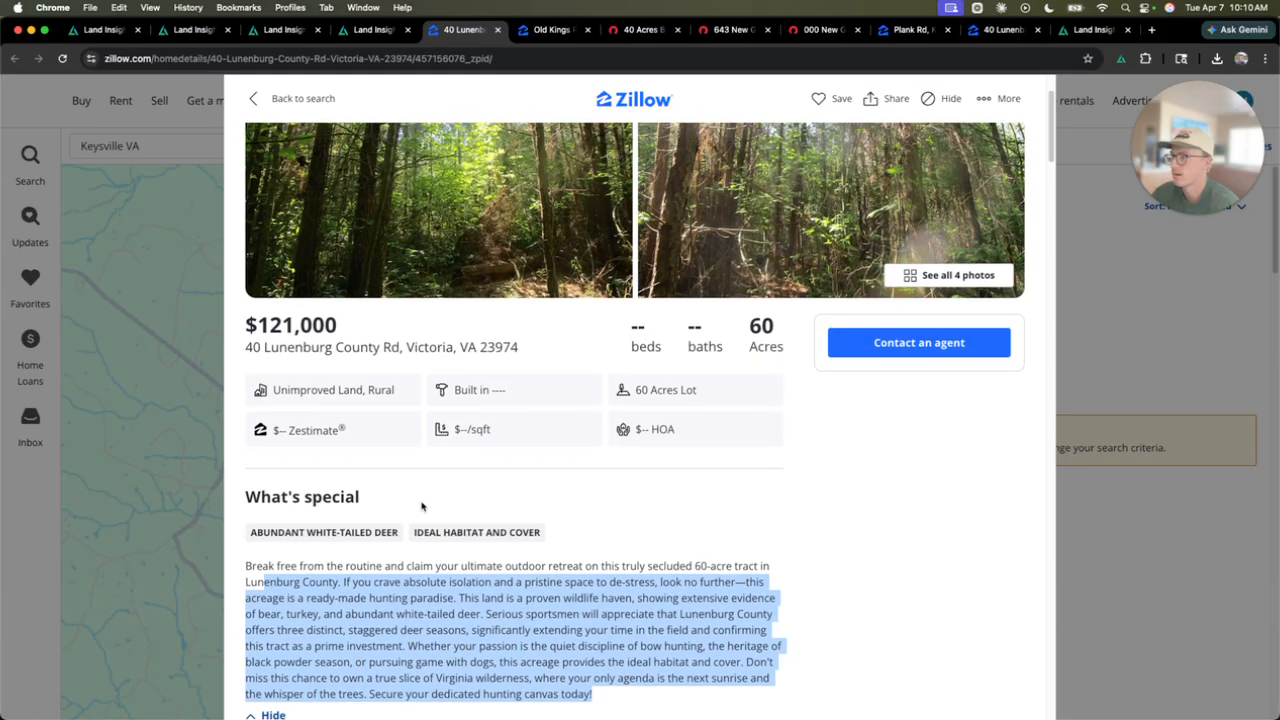
{"action": "left_click", "coordinate": [375, 31]}
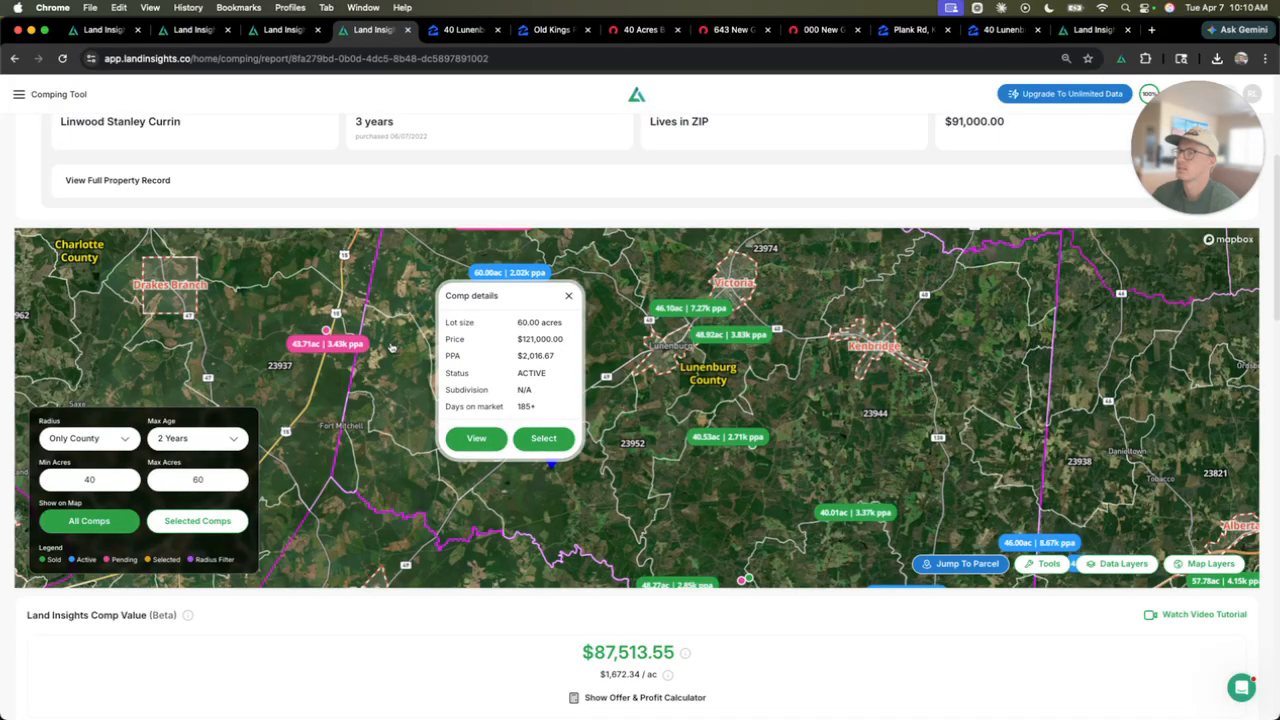
Step: Select the 40.53-acre sold comp east of the parcel for the manual comp value, and check the resulting valuation
{"action": "left_click_drag", "start_coordinate": [608, 445], "coordinate": [594, 427]}
{"action": "scroll", "coordinate": [610, 435], "scroll_direction": "down", "scroll_amount": 3}
{"action": "scroll", "coordinate": [670, 440], "scroll_direction": "up", "scroll_amount": 5}
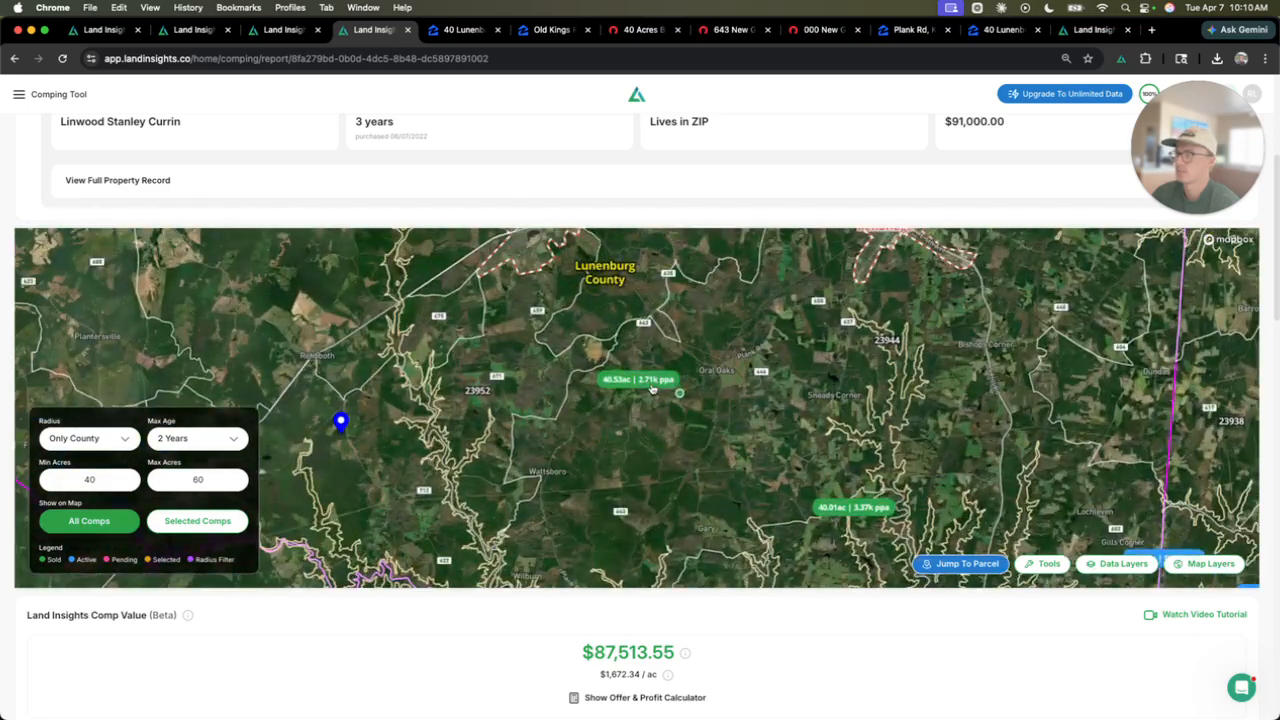
{"action": "left_click", "coordinate": [645, 379]}
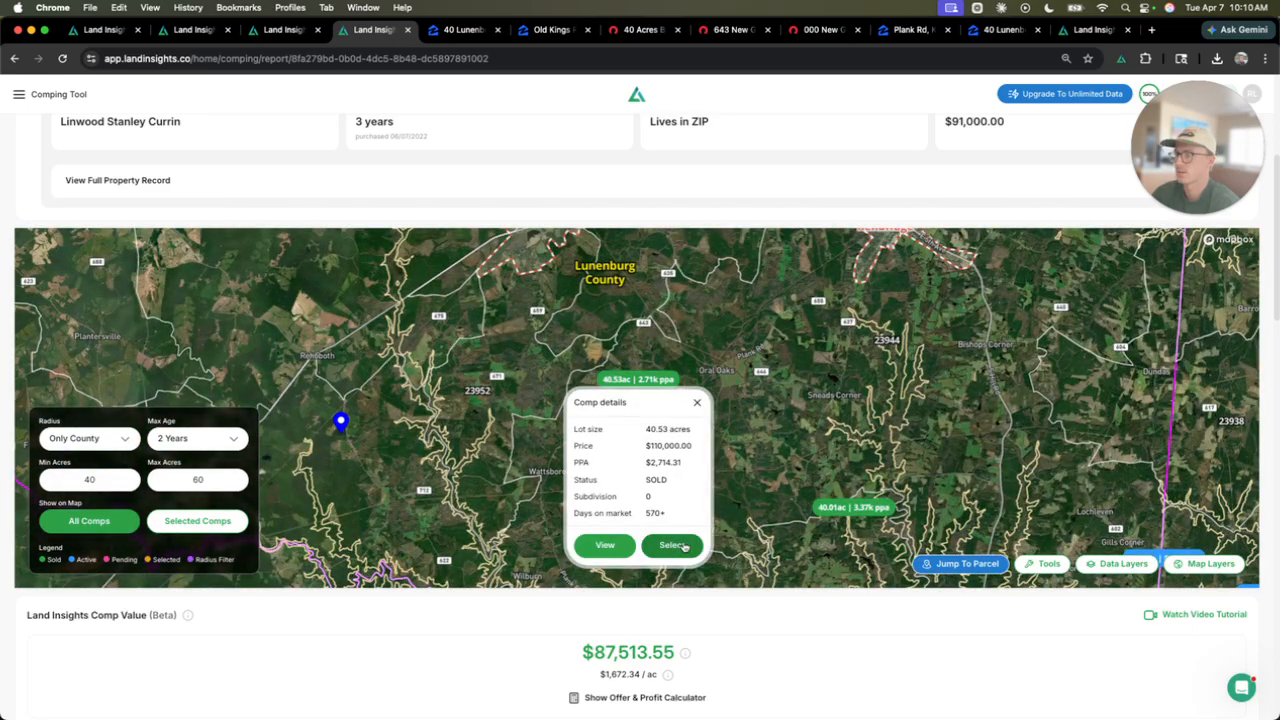
{"action": "scroll", "coordinate": [634, 566], "scroll_direction": "down", "scroll_amount": 10}
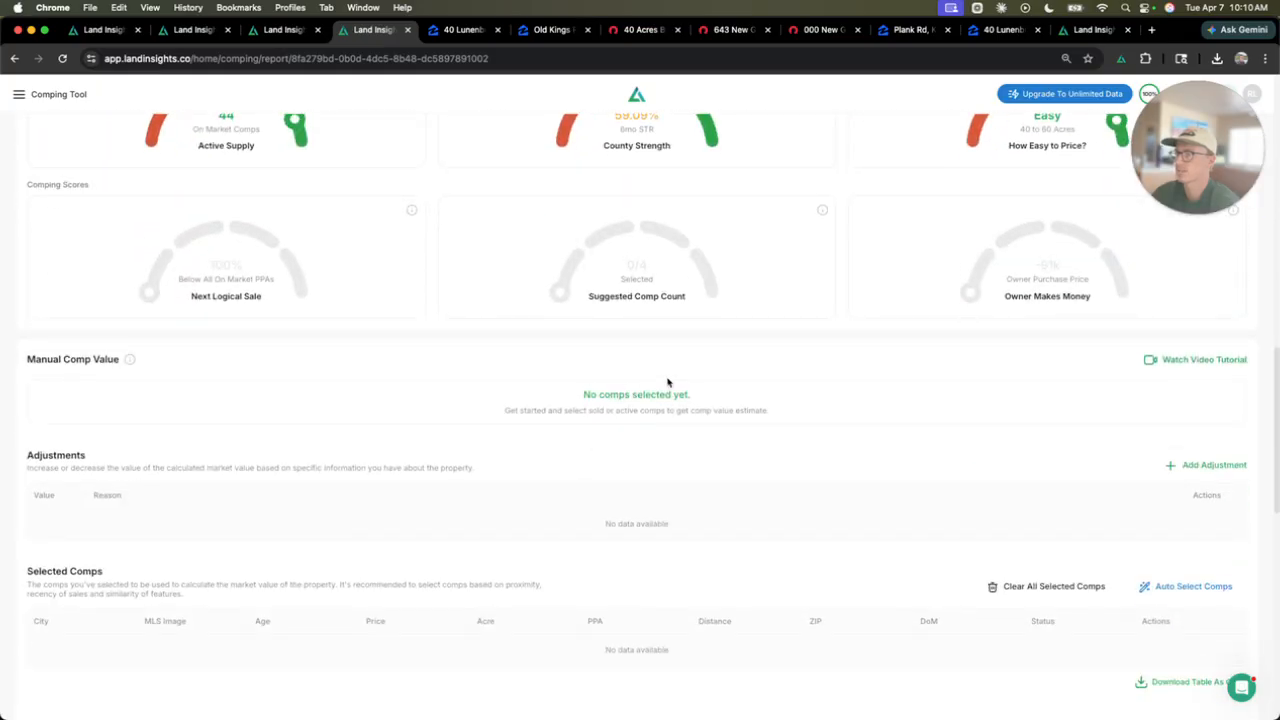
{"action": "scroll", "coordinate": [668, 382], "scroll_direction": "up", "scroll_amount": 10}
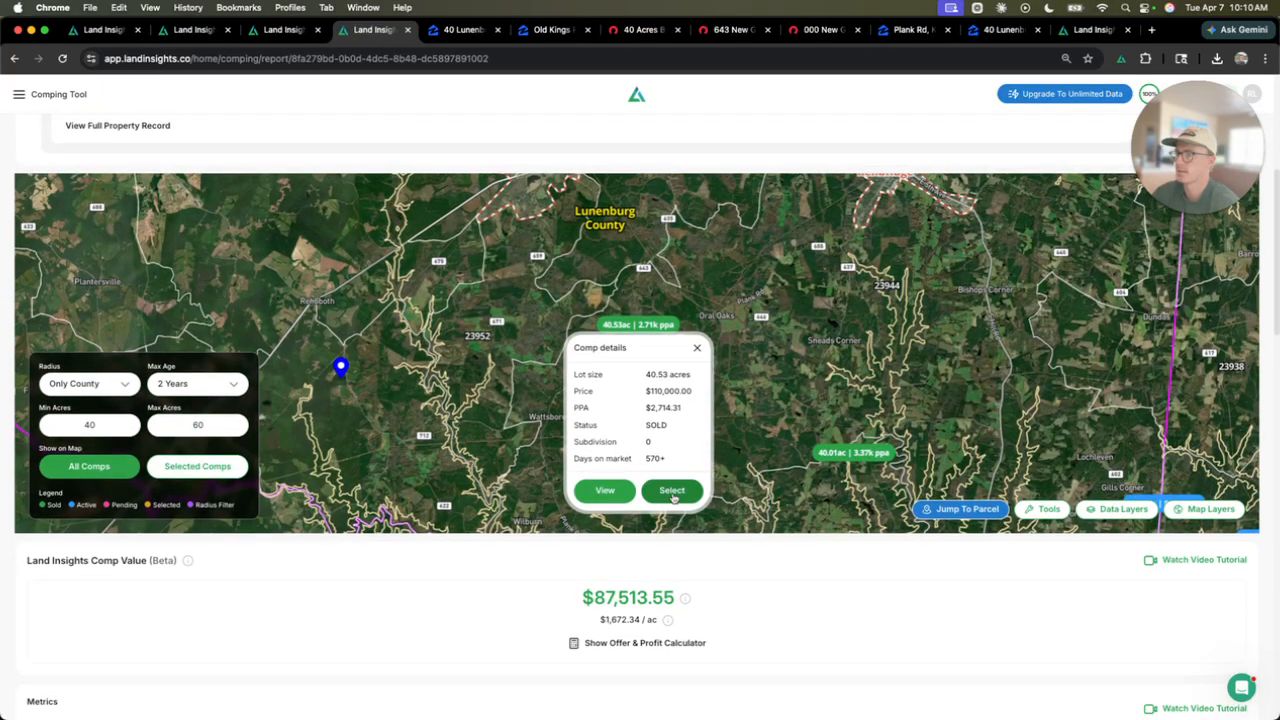
{"action": "left_click", "coordinate": [672, 491]}
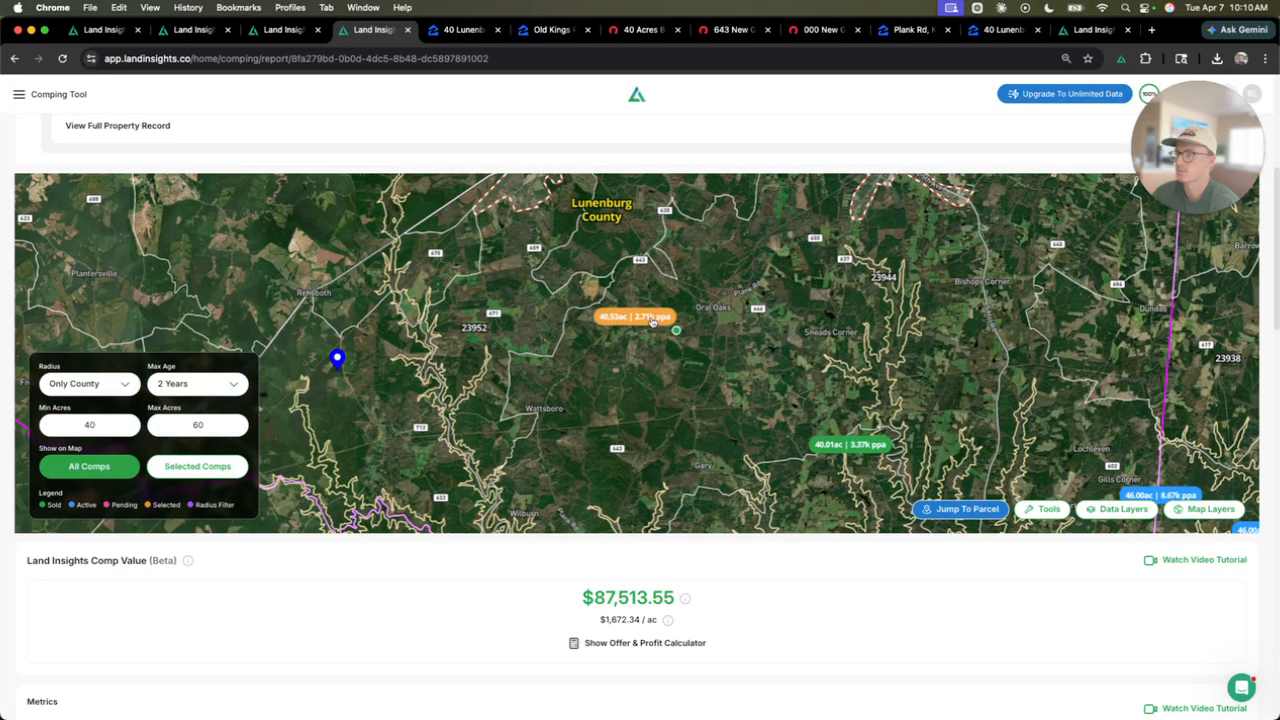
{"action": "scroll", "coordinate": [660, 567], "scroll_direction": "down", "scroll_amount": 6}
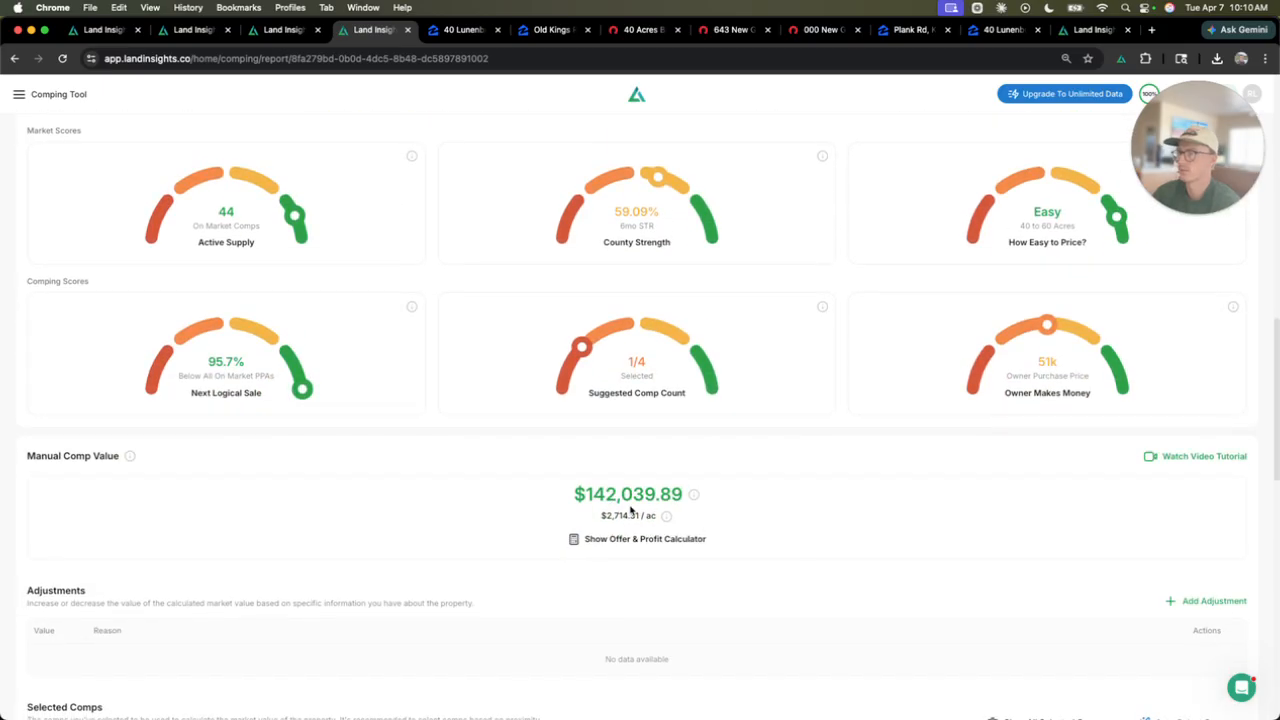
{"action": "scroll", "coordinate": [686, 500], "scroll_direction": "up", "scroll_amount": 6}
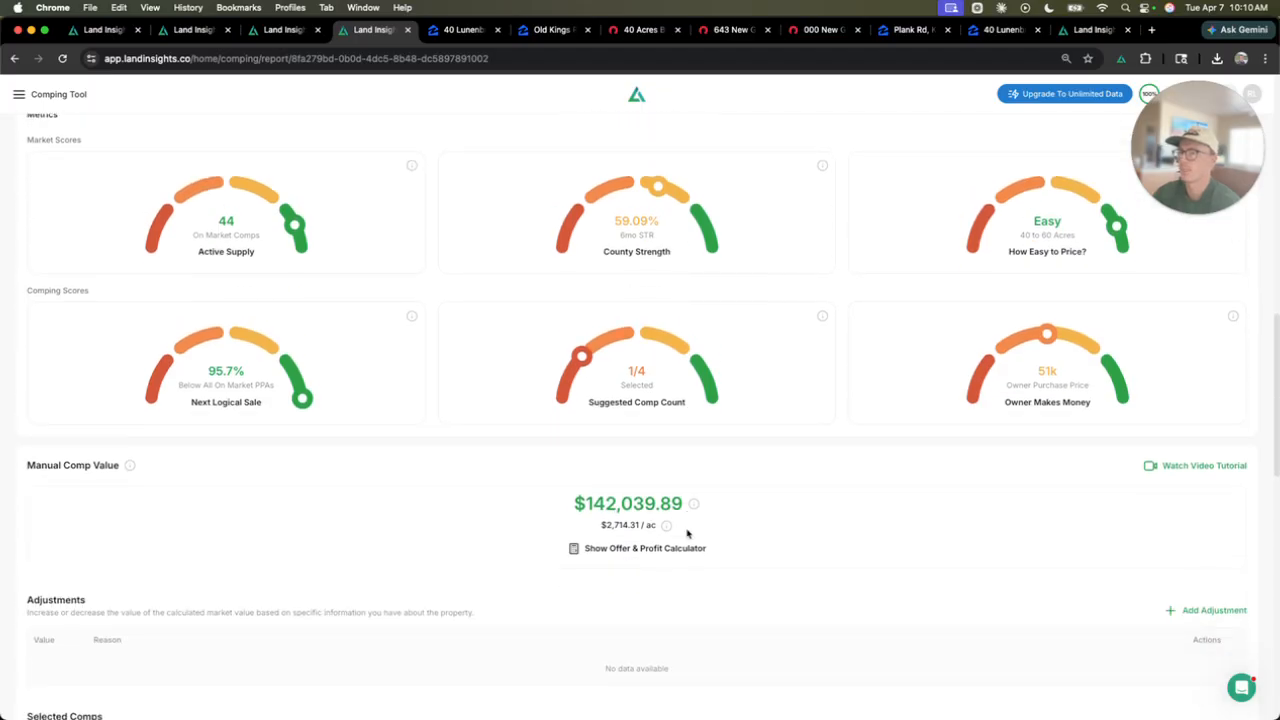
Step: Add the 40.01-acre sold comp southeast of the parcel to the selected comps, and check the manual comp value
{"action": "scroll", "coordinate": [689, 534], "scroll_direction": "up", "scroll_amount": 2}
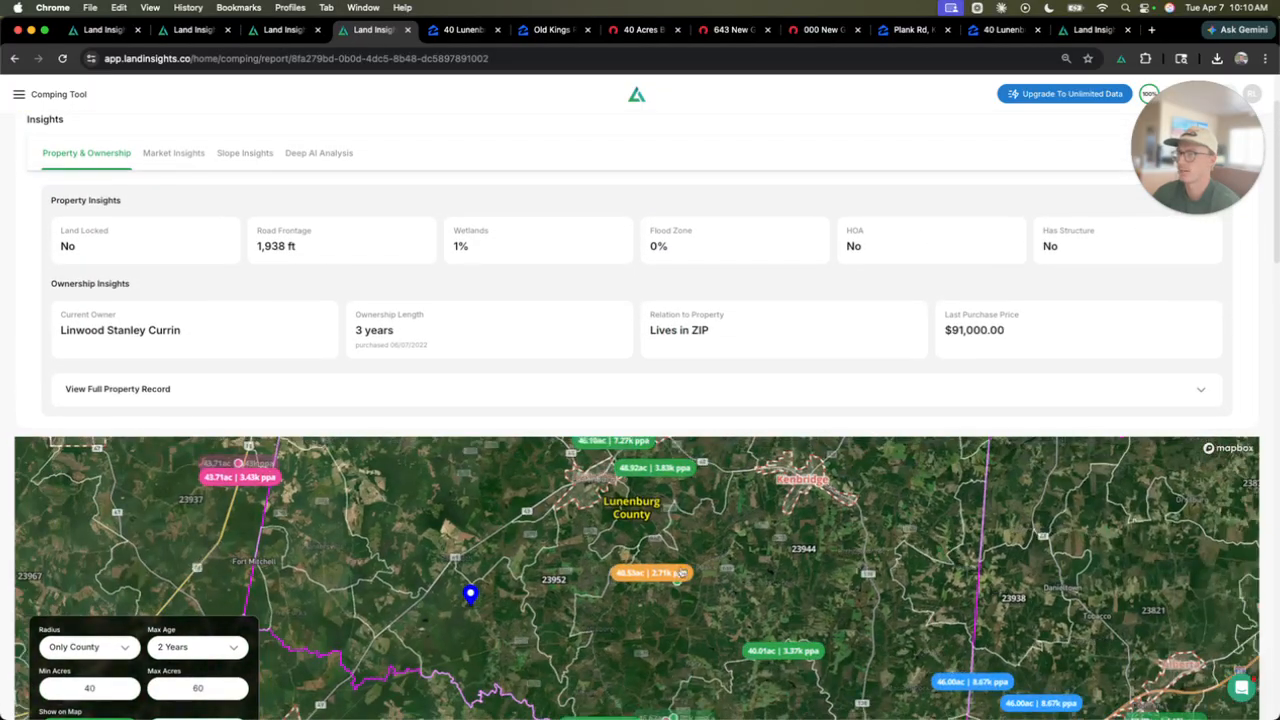
{"action": "left_click_drag", "start_coordinate": [716, 604], "coordinate": [669, 556]}
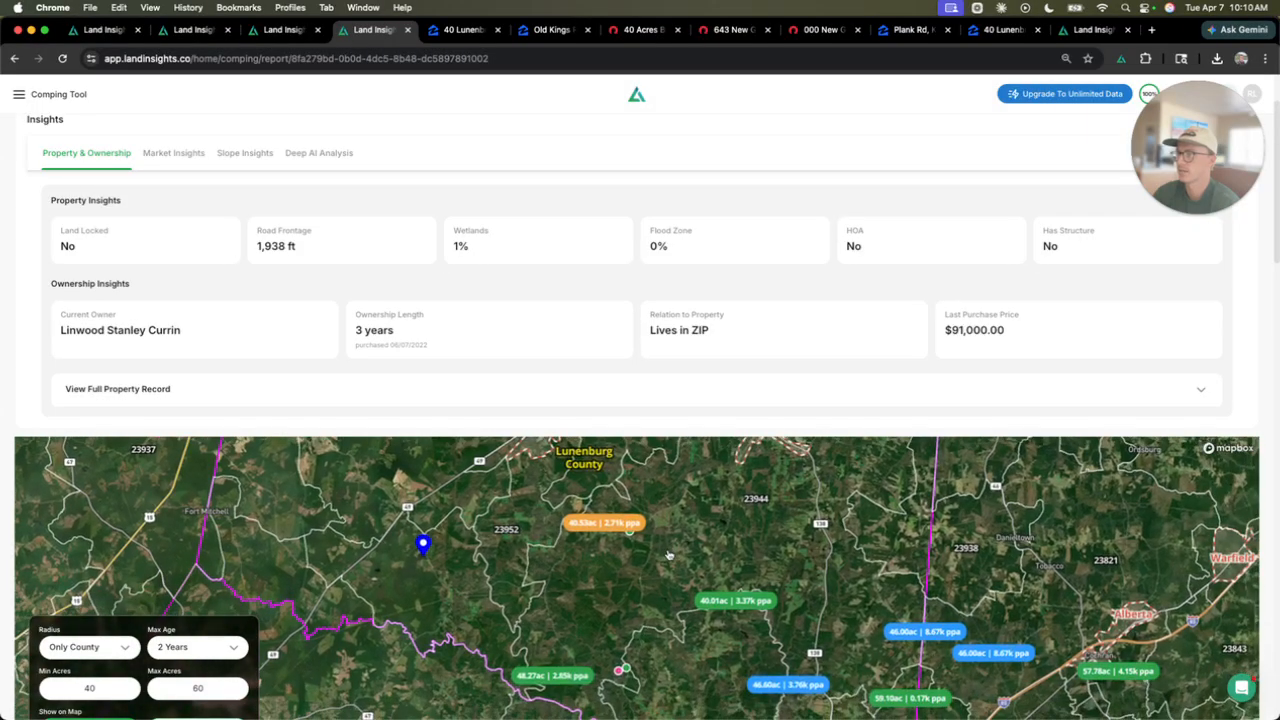
{"action": "left_click", "coordinate": [750, 603]}
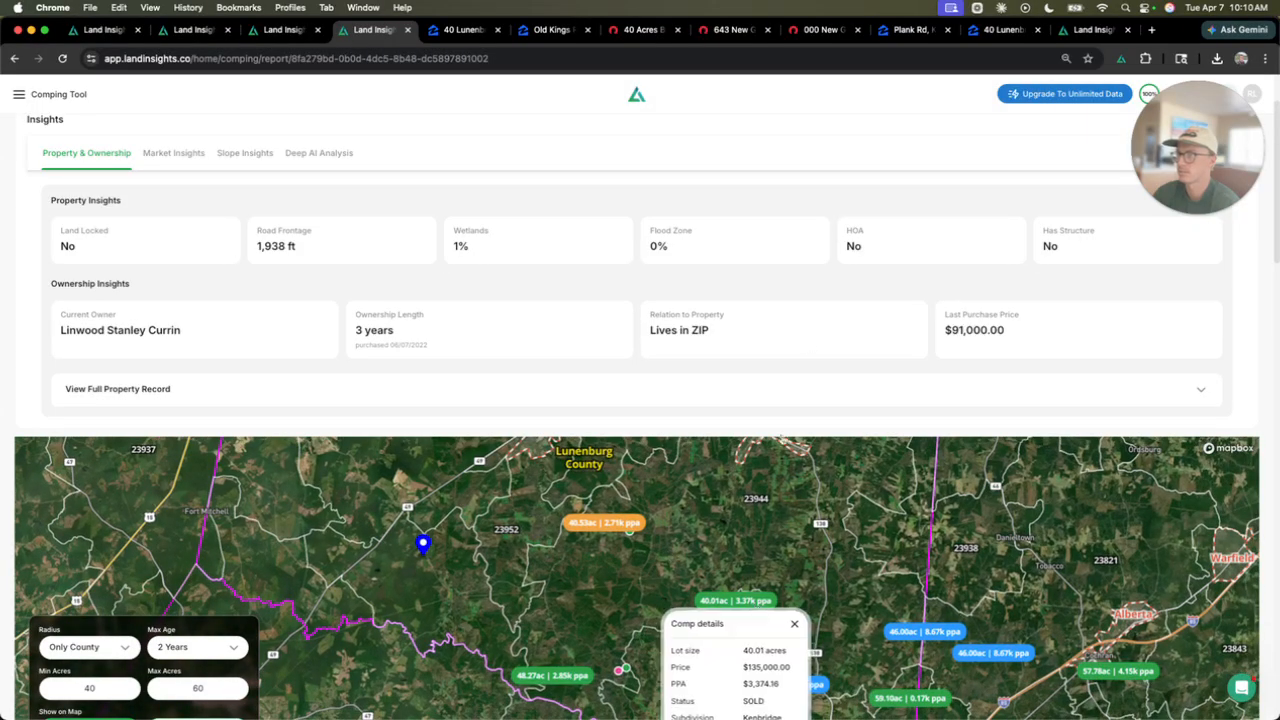
{"action": "scroll", "coordinate": [770, 600], "scroll_direction": "down", "scroll_amount": 3}
{"action": "left_click", "coordinate": [770, 572]}
{"action": "scroll", "coordinate": [703, 528], "scroll_direction": "down", "scroll_amount": 9}
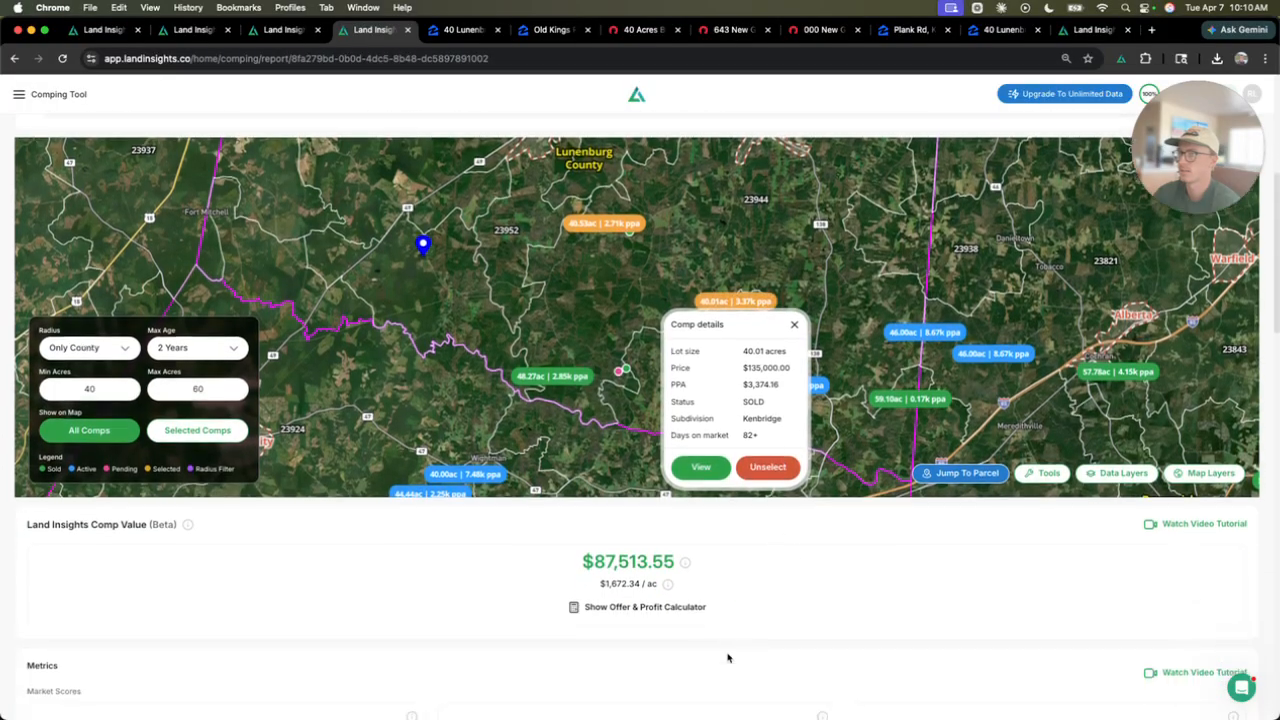
{"action": "scroll", "coordinate": [703, 528], "scroll_direction": "down", "scroll_amount": 2}
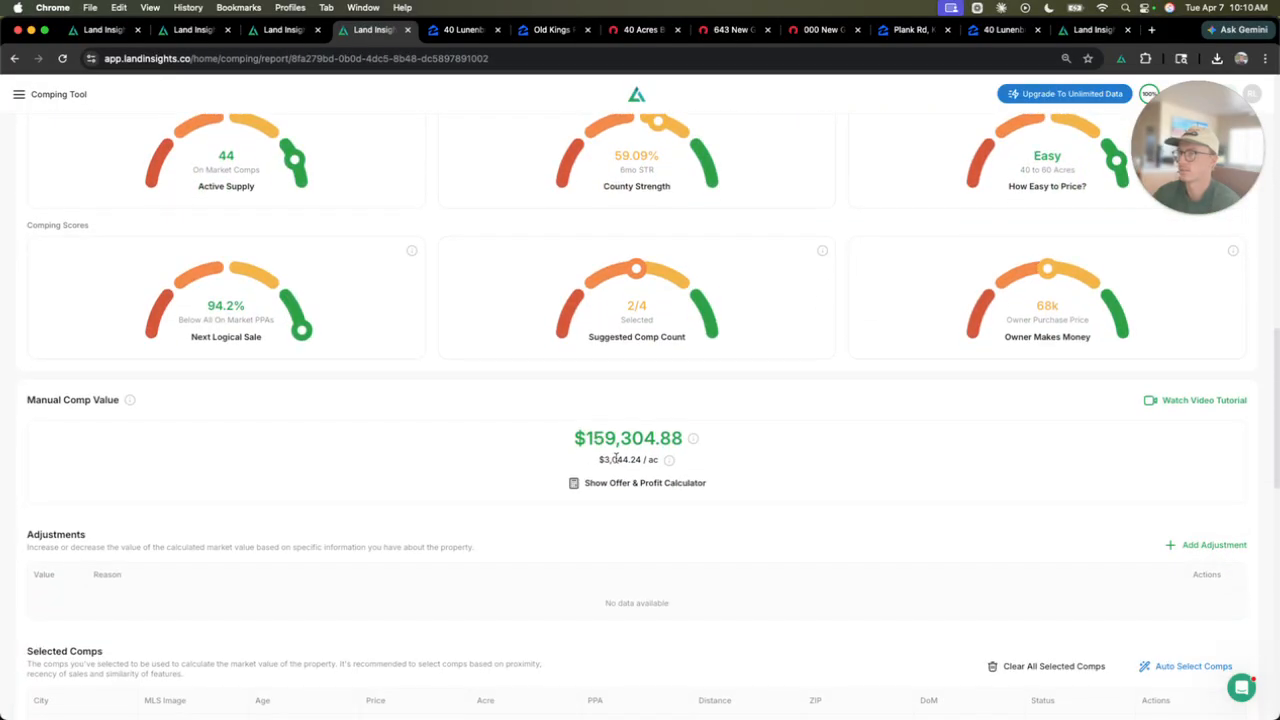
Step: Unselect the 40.01-acre sold comp on the comp map
{"action": "scroll", "coordinate": [661, 459], "scroll_direction": "up", "scroll_amount": 10}
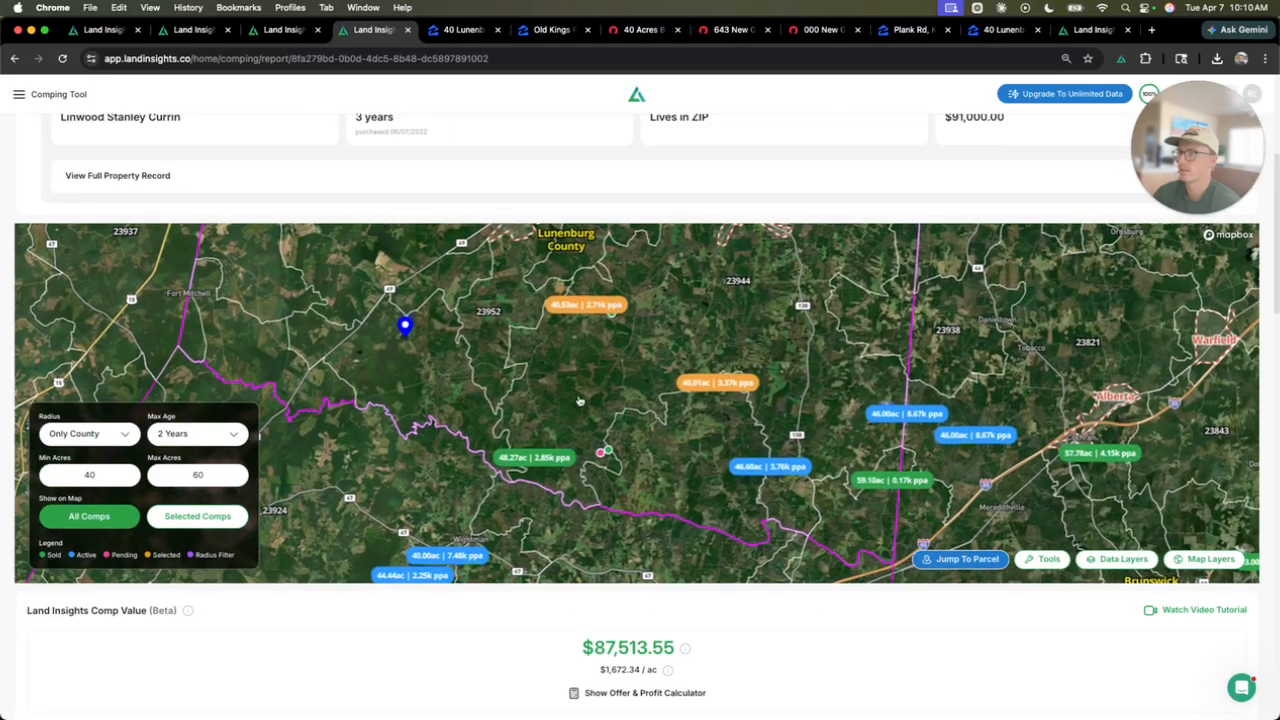
{"action": "left_click", "coordinate": [718, 383]}
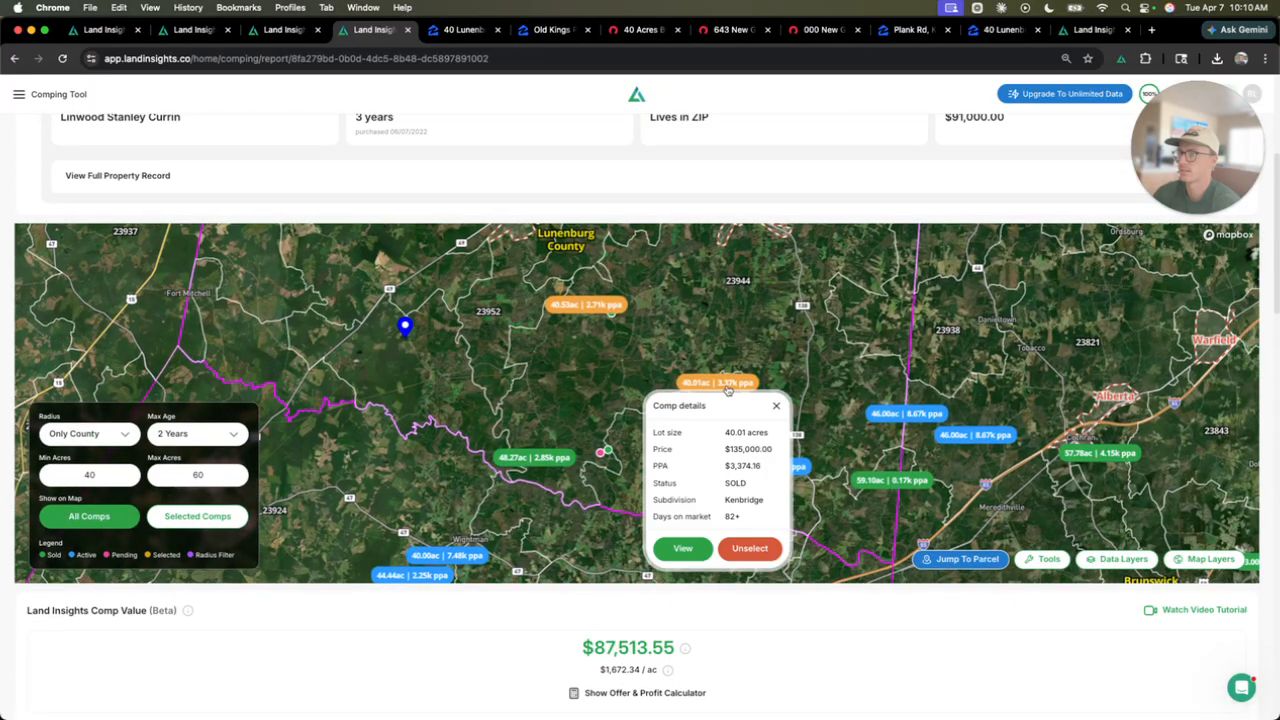
{"action": "left_click", "coordinate": [750, 548]}
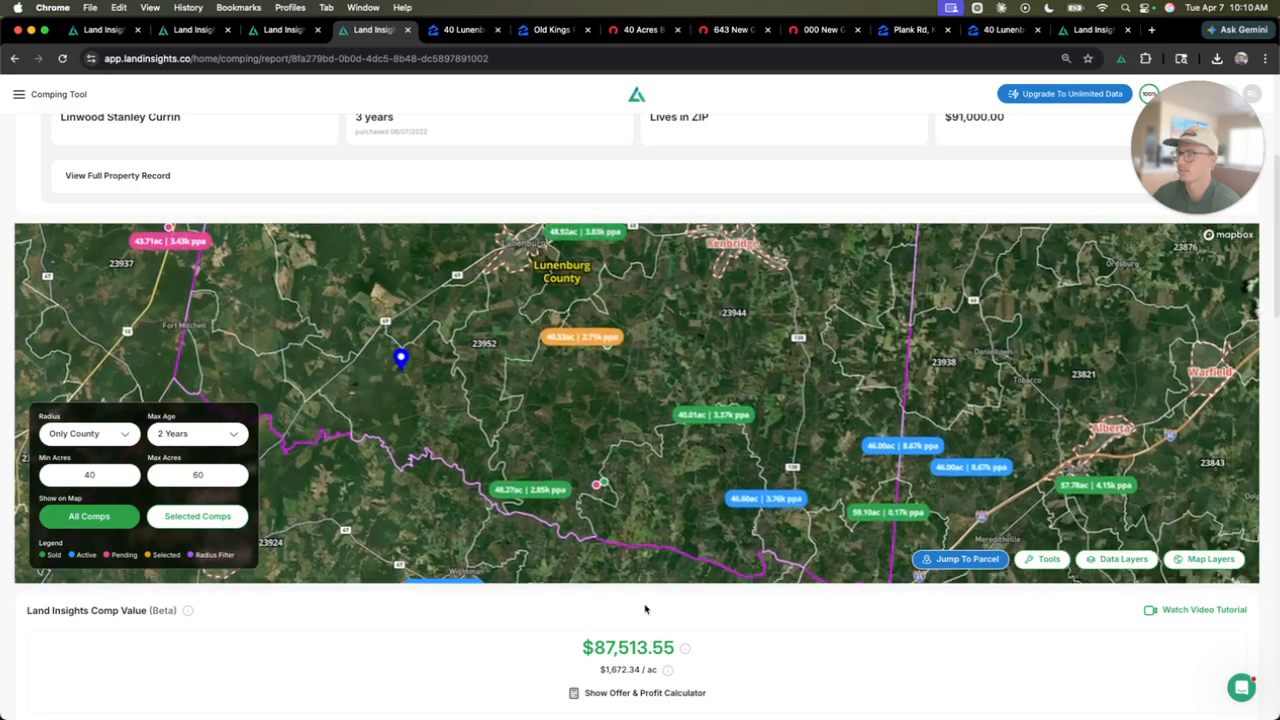
{"action": "scroll", "coordinate": [632, 612], "scroll_direction": "down", "scroll_amount": 2}
{"action": "scroll", "coordinate": [620, 622], "scroll_direction": "down", "scroll_amount": 10}
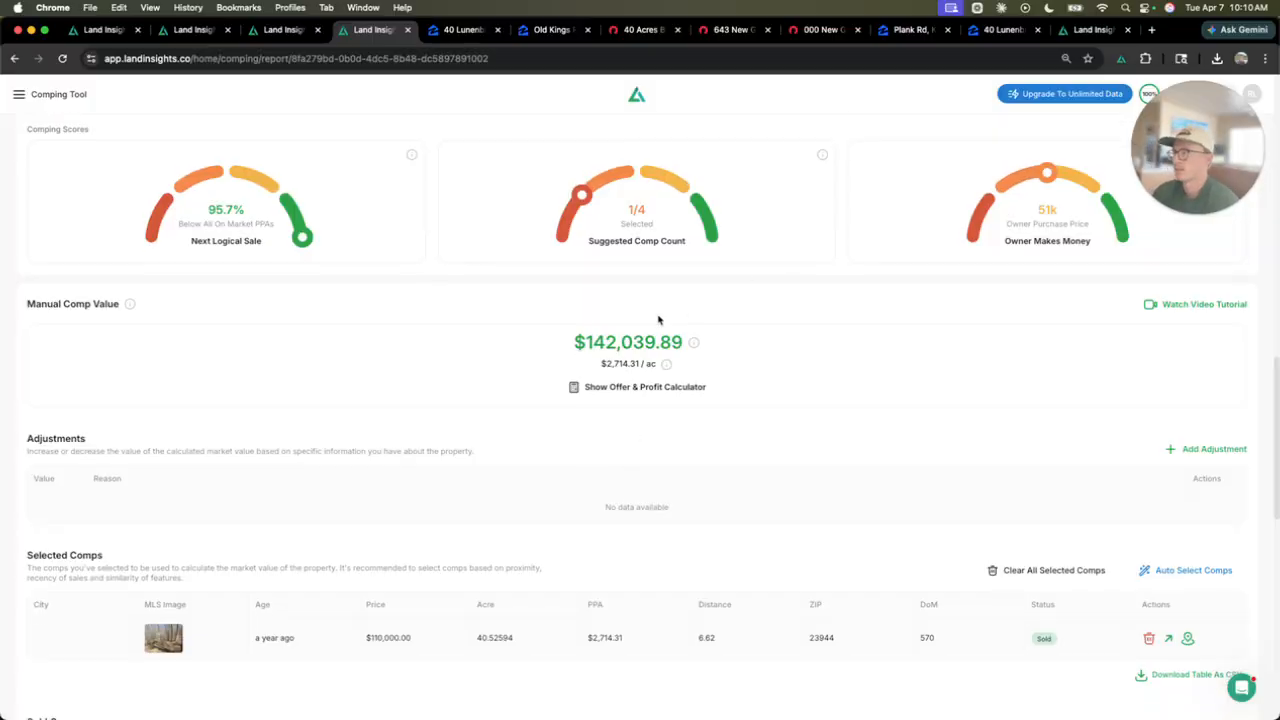
{"action": "left_click", "coordinate": [1197, 451]}
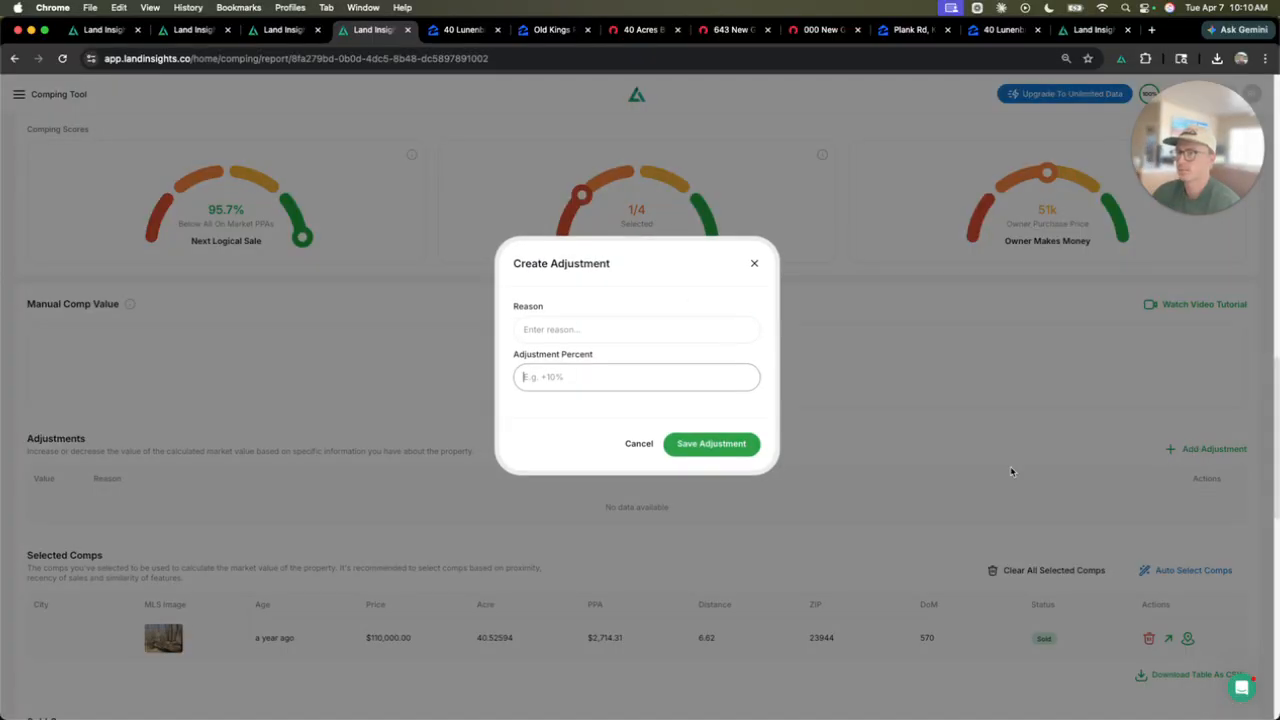
{"action": "left_click", "coordinate": [749, 265]}
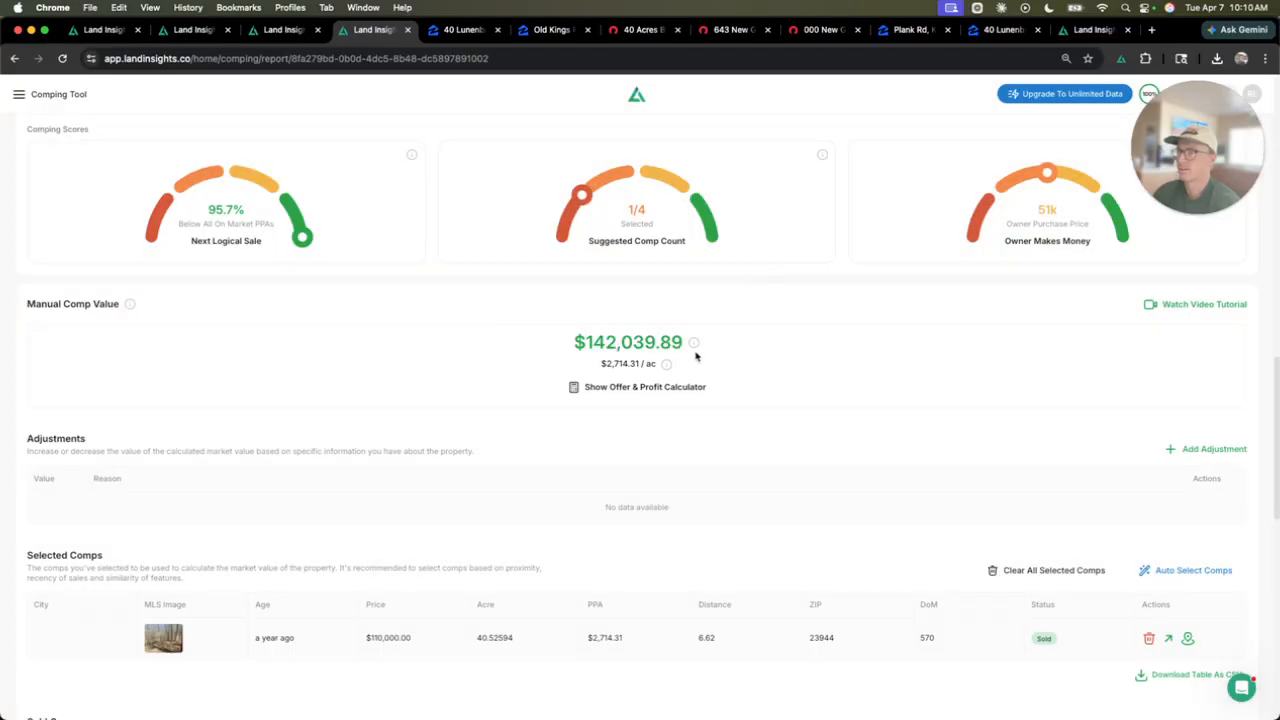
Step: Try a -30% adjustment with the reason "wetland on half of it" on the manual comp value, and delete that adjustment
{"action": "left_click", "coordinate": [1203, 451]}
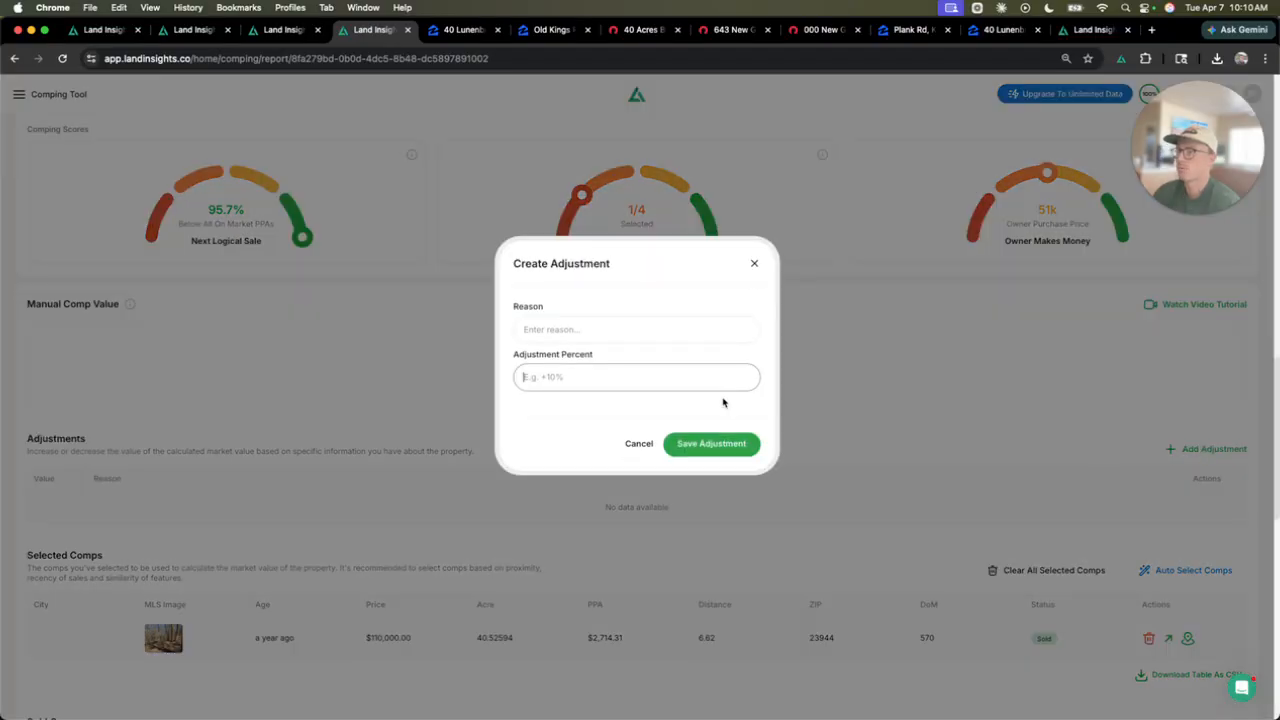
{"action": "left_click", "coordinate": [569, 329]}
{"action": "type", "text": "ef"}
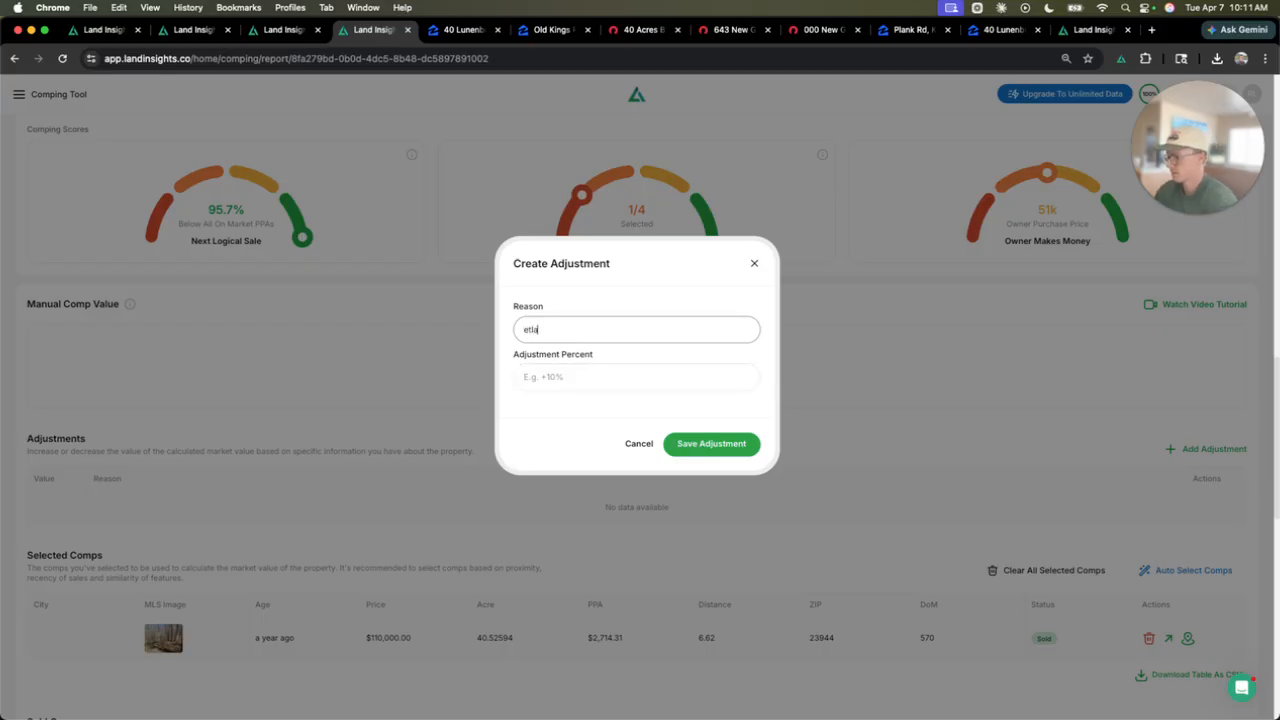
{"action": "key", "text": "BackSpace"}
{"action": "key", "text": "BackSpace"}
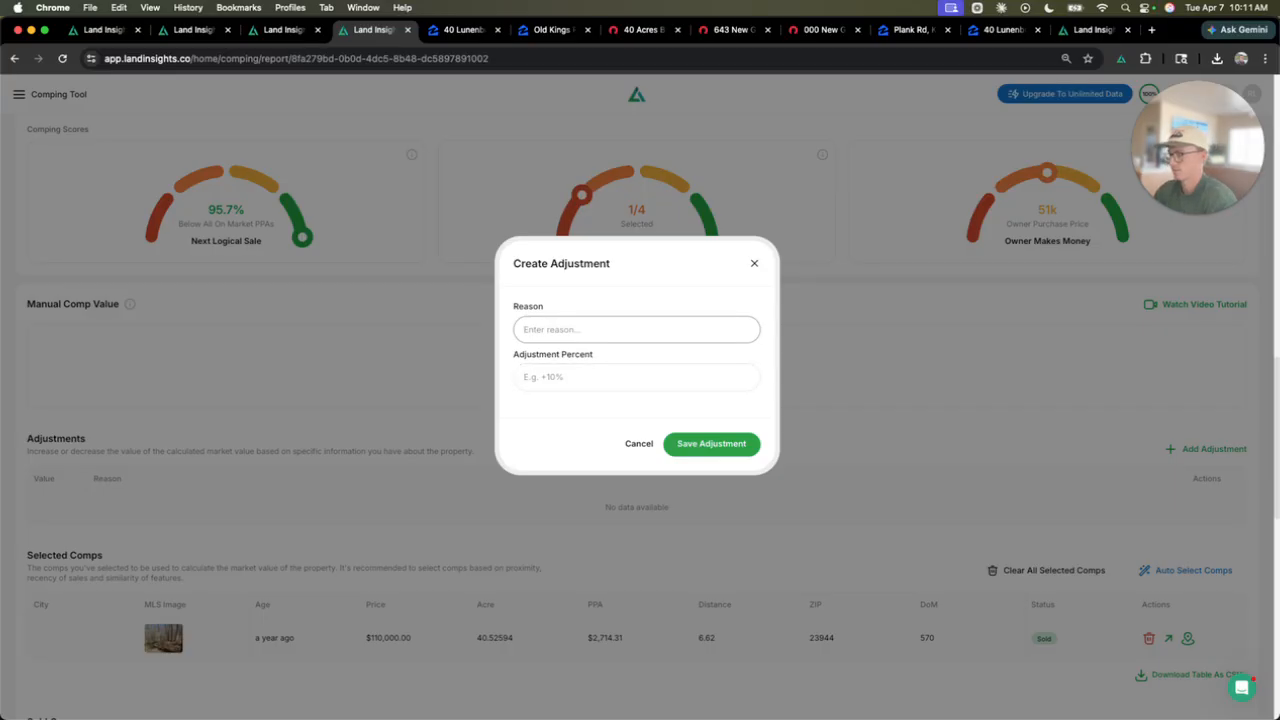
{"action": "type", "text": "wetland on half of it"}
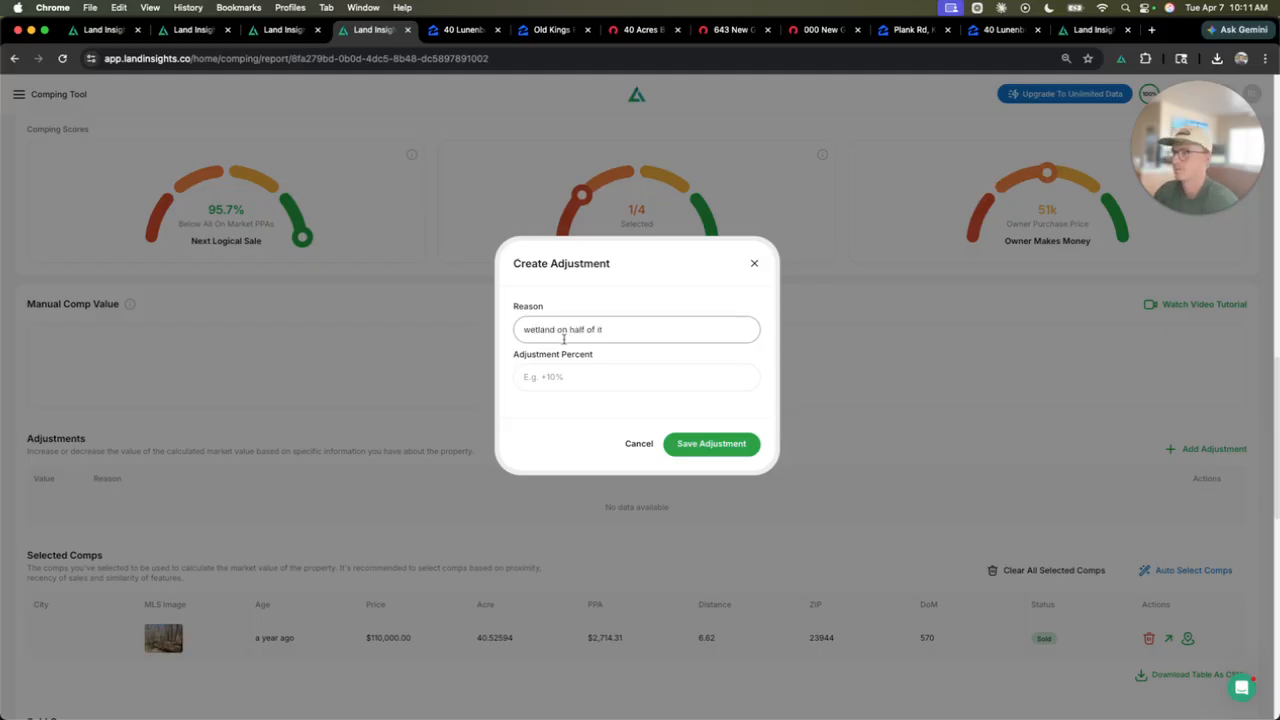
{"action": "left_click", "coordinate": [601, 377]}
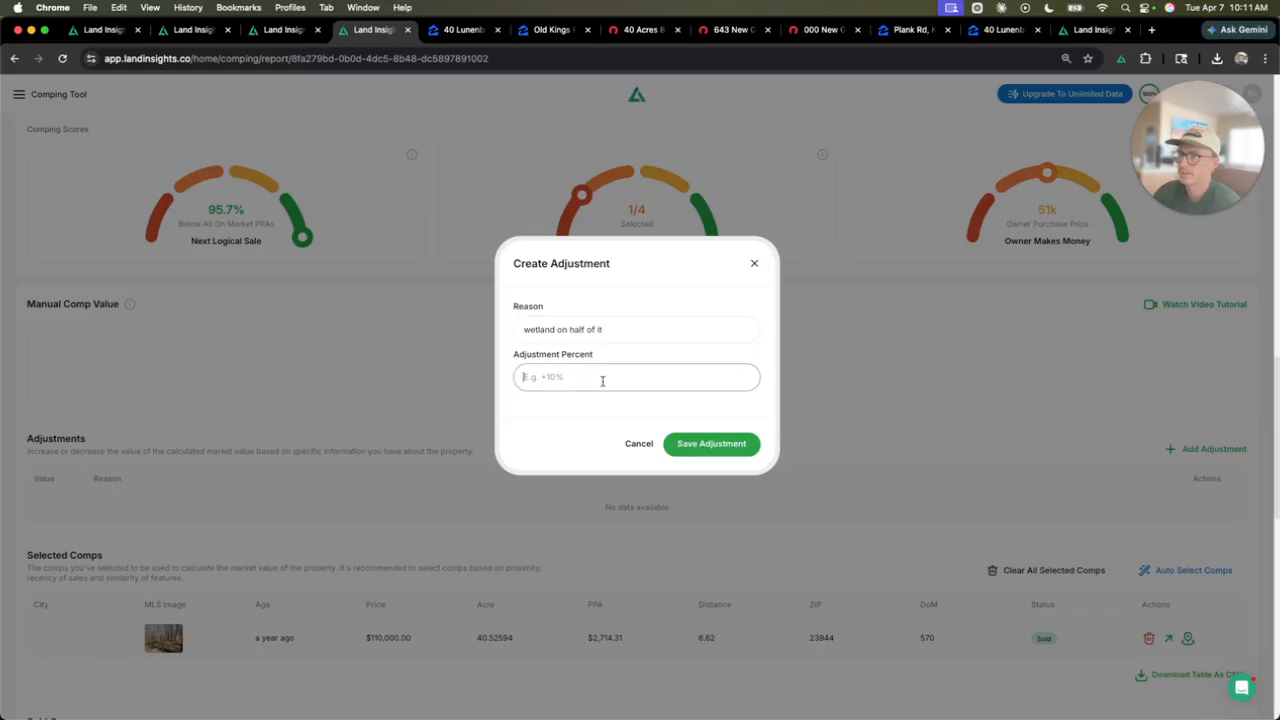
{"action": "type", "text": "-30"}
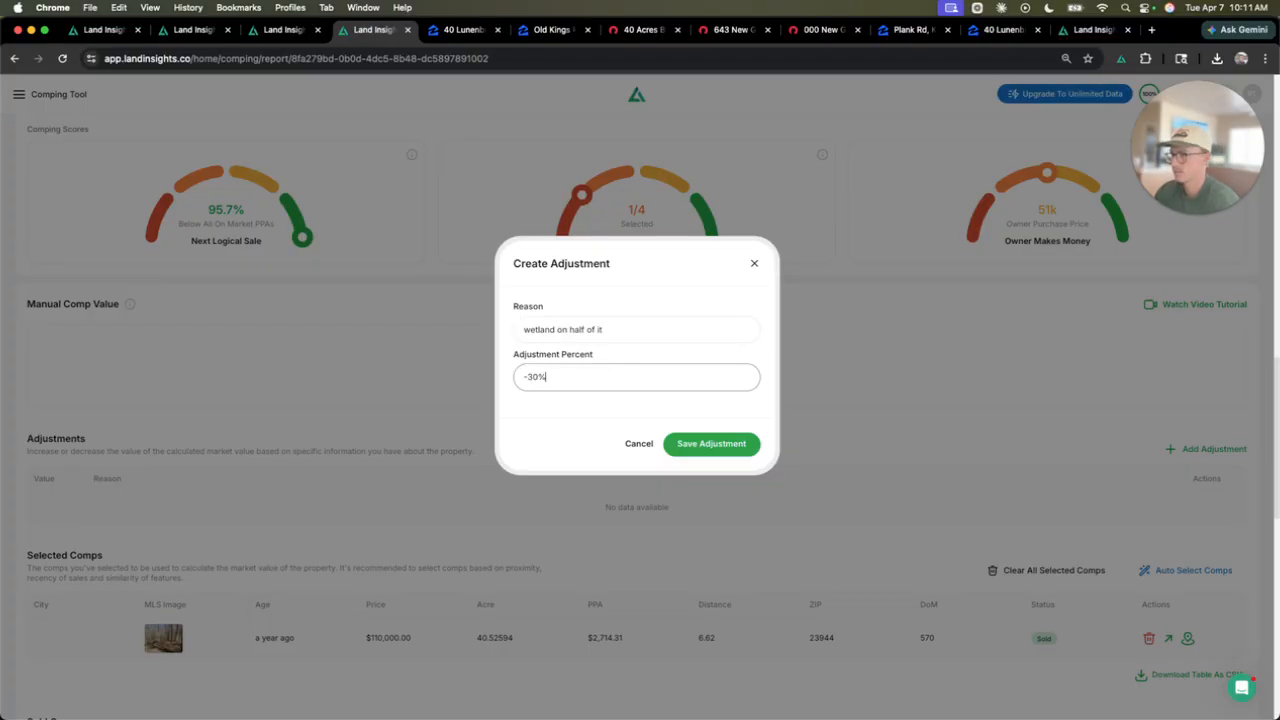
{"action": "left_click", "coordinate": [715, 446]}
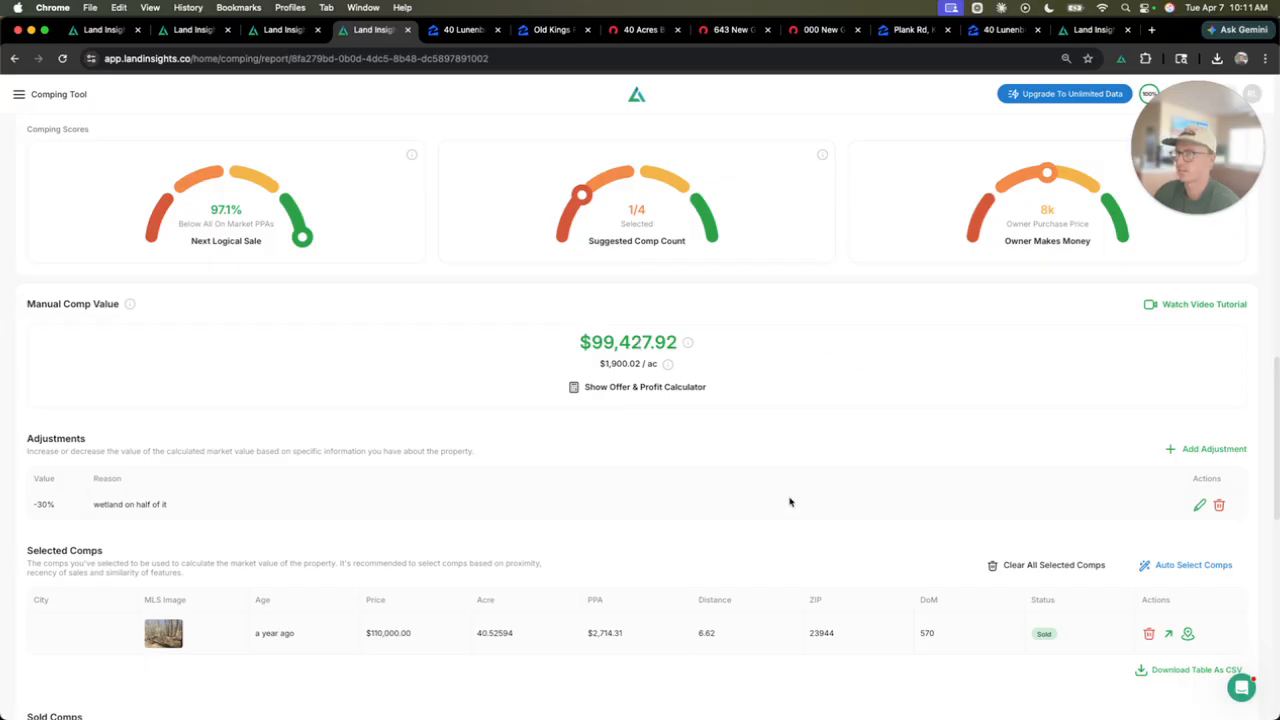
{"action": "left_click", "coordinate": [1218, 505]}
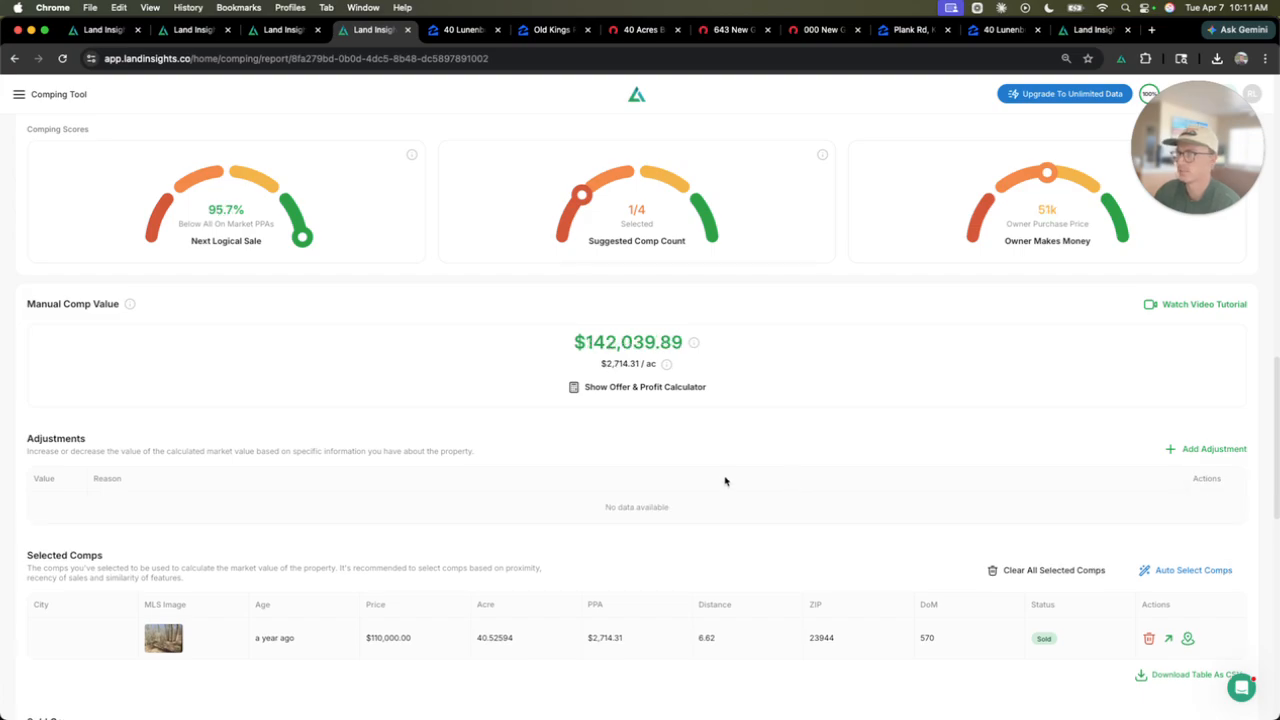
Step: Show the manual comp value's offer and profit calculator, and review its offer range, realtor commission, closing costs and deal profit
{"action": "left_click", "coordinate": [643, 387]}
{"action": "scroll", "coordinate": [771, 346], "scroll_direction": "down", "scroll_amount": 3}
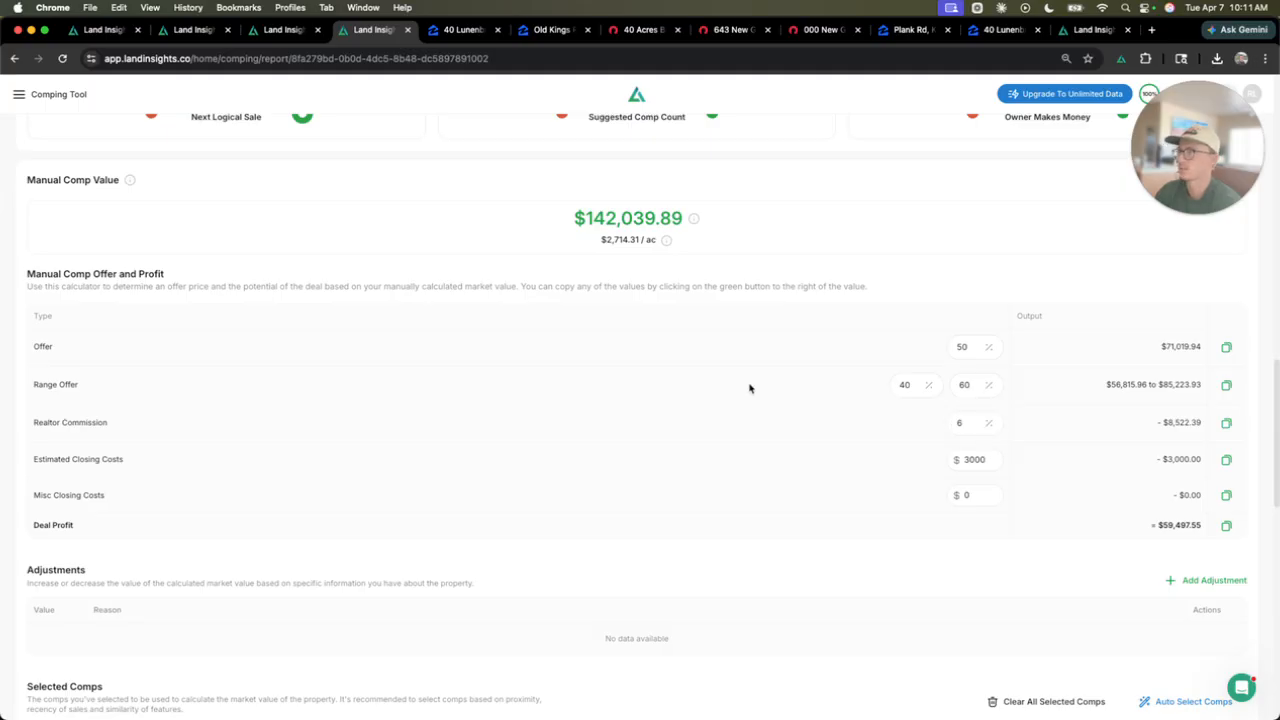
{"action": "scroll", "coordinate": [760, 400], "scroll_direction": "up", "scroll_amount": 2}
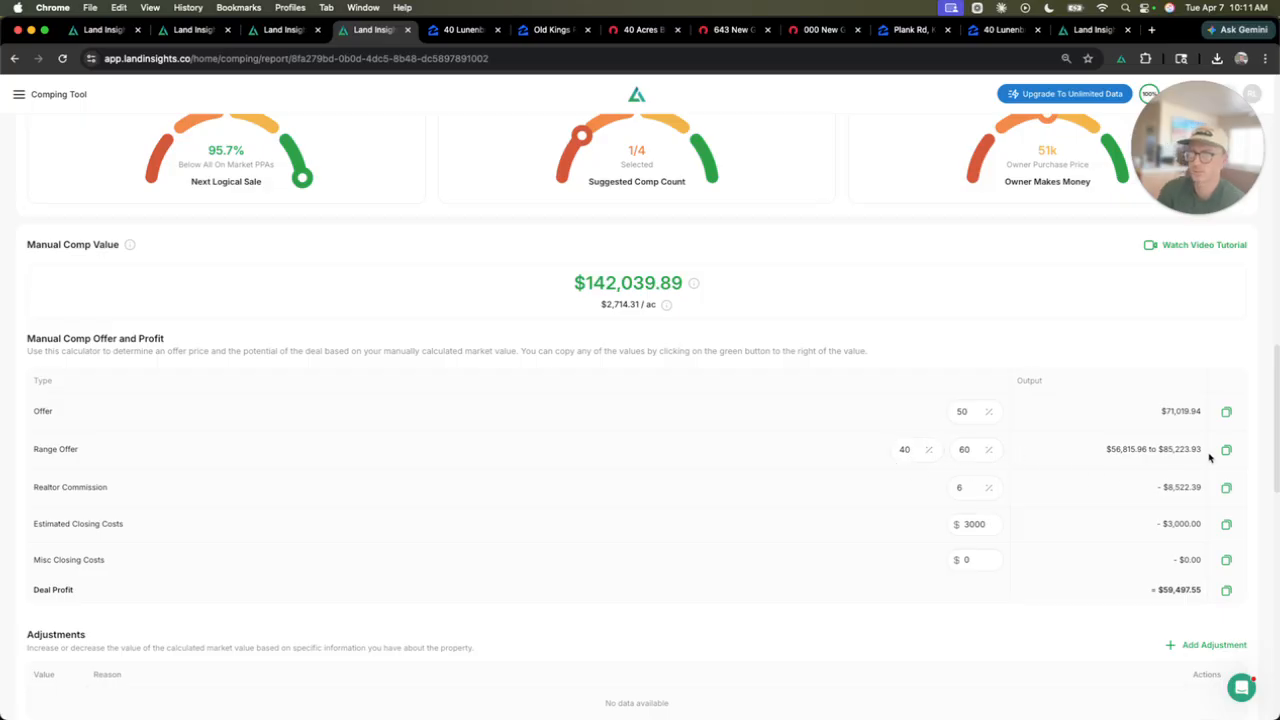
{"action": "scroll", "coordinate": [1180, 450], "scroll_direction": "down", "scroll_amount": 1}
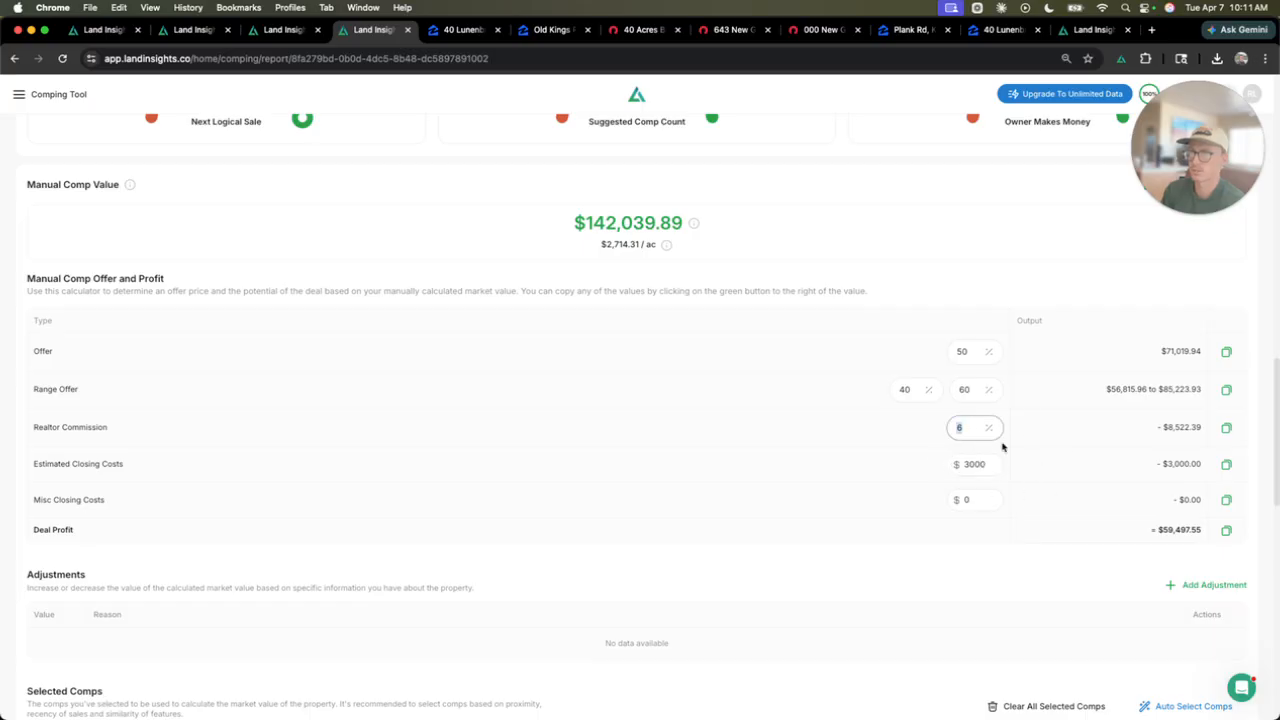
{"action": "left_click", "coordinate": [962, 632]}
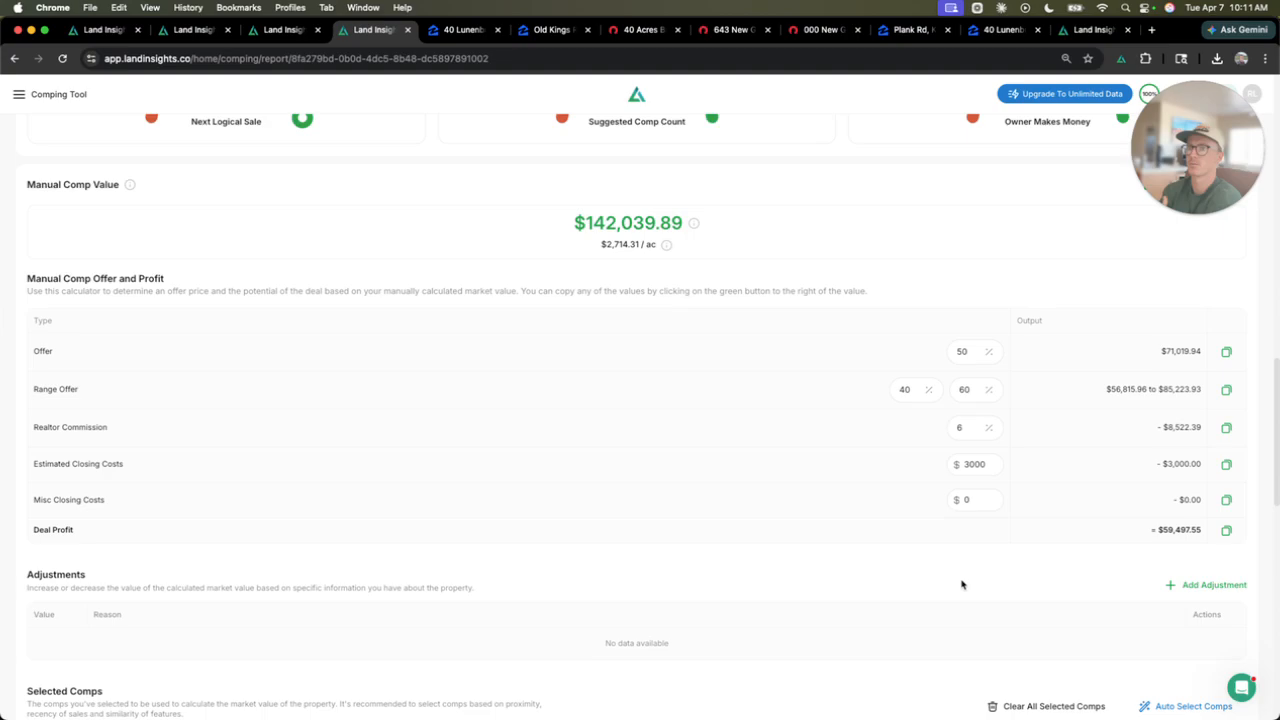
Step: Examine the selected, sold and active comps tables with their listing images, and look over the comps on the map
{"action": "scroll", "coordinate": [880, 563], "scroll_direction": "down", "scroll_amount": 5}
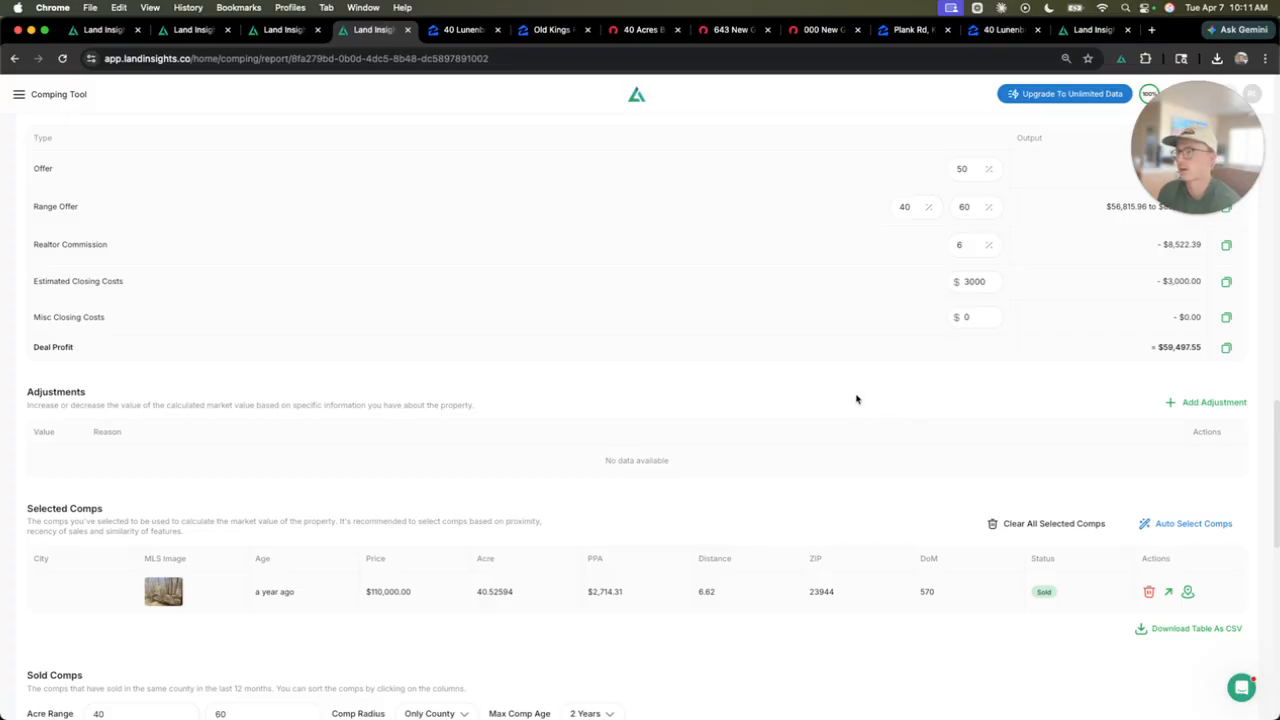
{"action": "scroll", "coordinate": [828, 466], "scroll_direction": "down", "scroll_amount": 10}
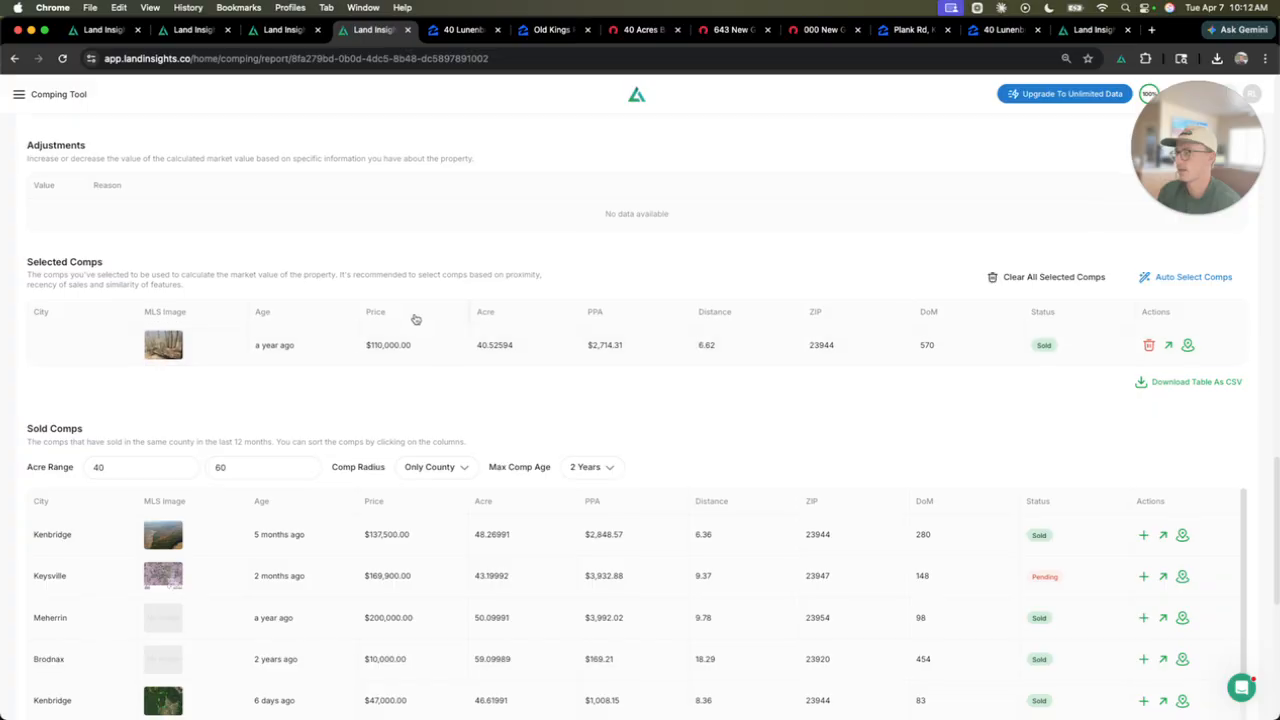
{"action": "scroll", "coordinate": [406, 326], "scroll_direction": "down", "scroll_amount": 1}
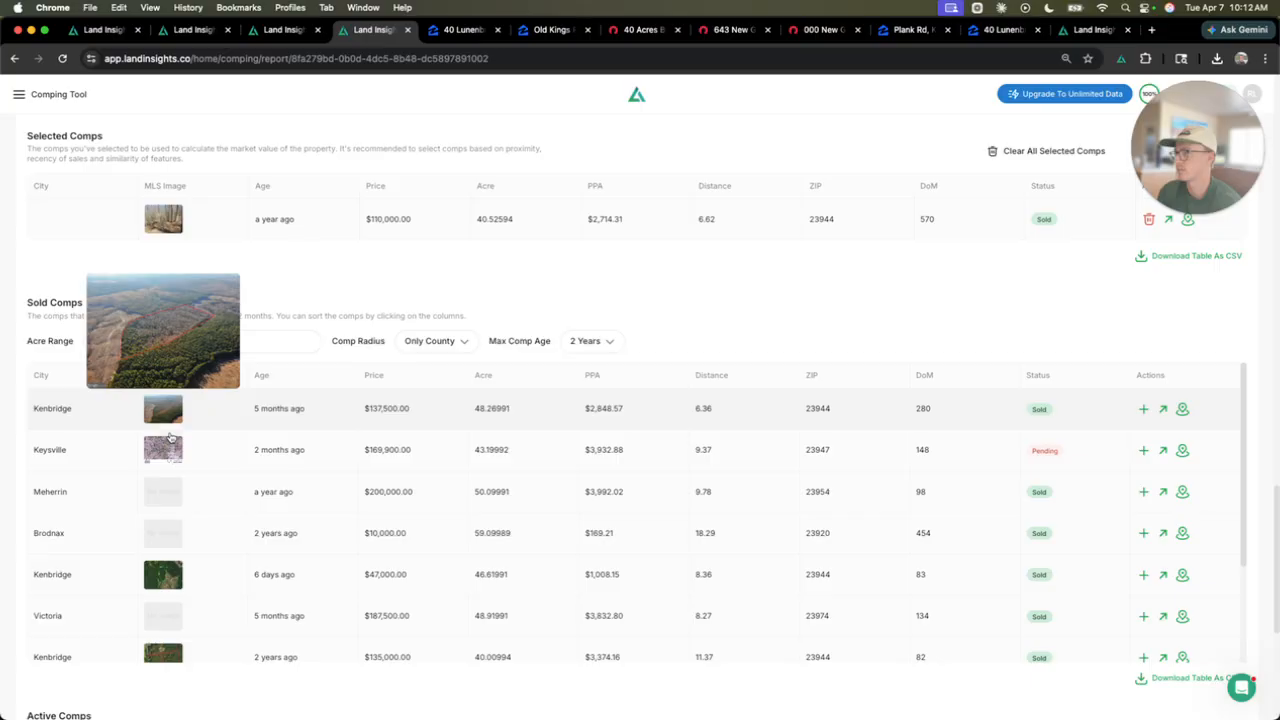
{"action": "mouse_move", "coordinate": [173, 455]}
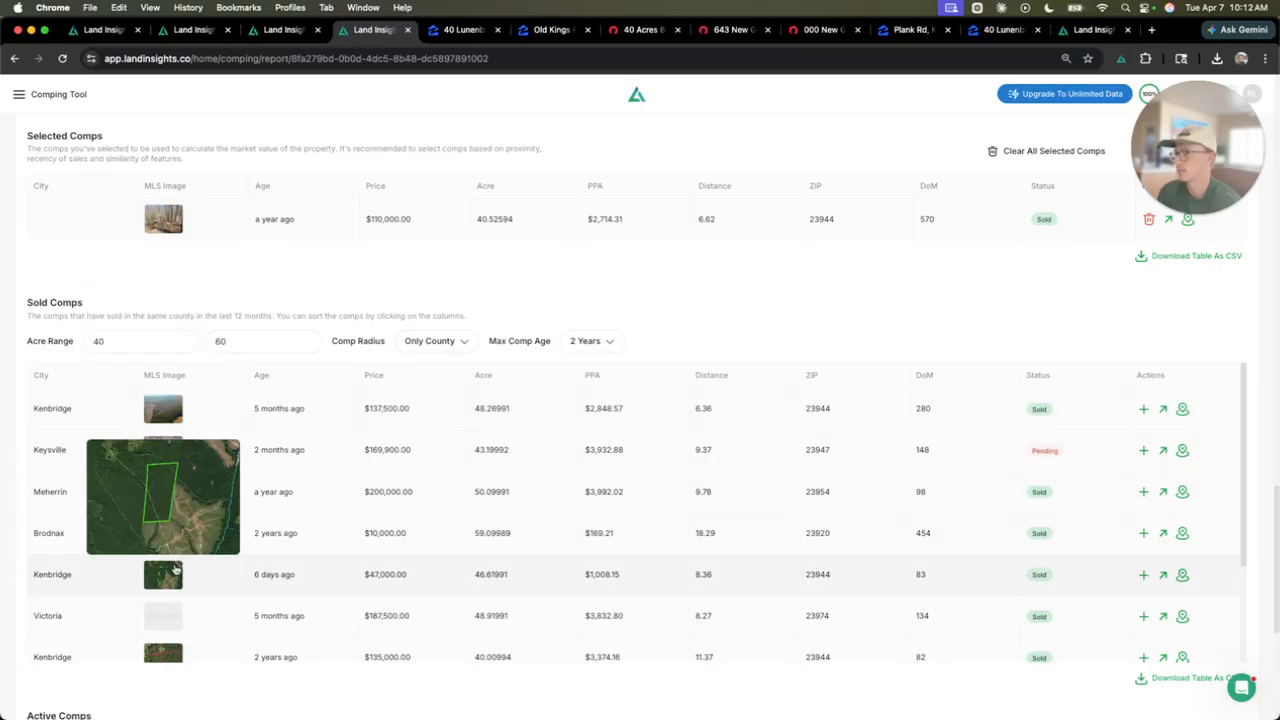
{"action": "scroll", "coordinate": [385, 370], "scroll_direction": "down", "scroll_amount": 6}
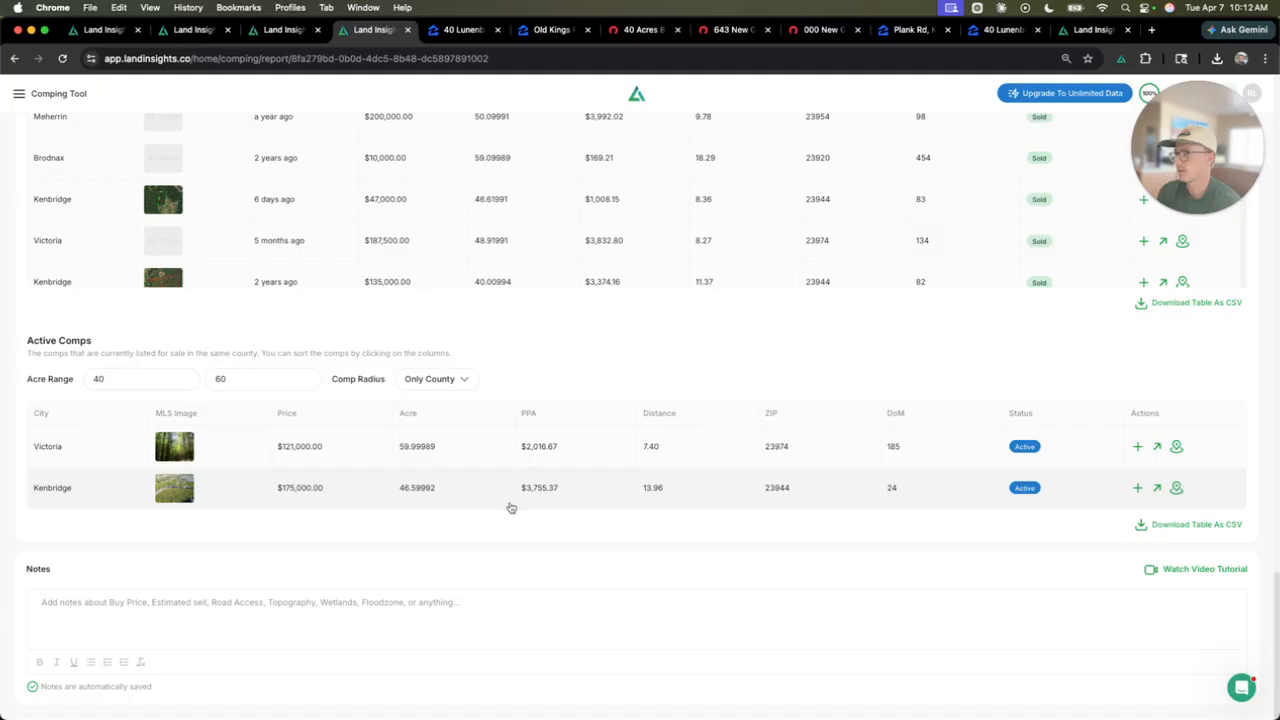
{"action": "scroll", "coordinate": [523, 550], "scroll_direction": "up", "scroll_amount": 20}
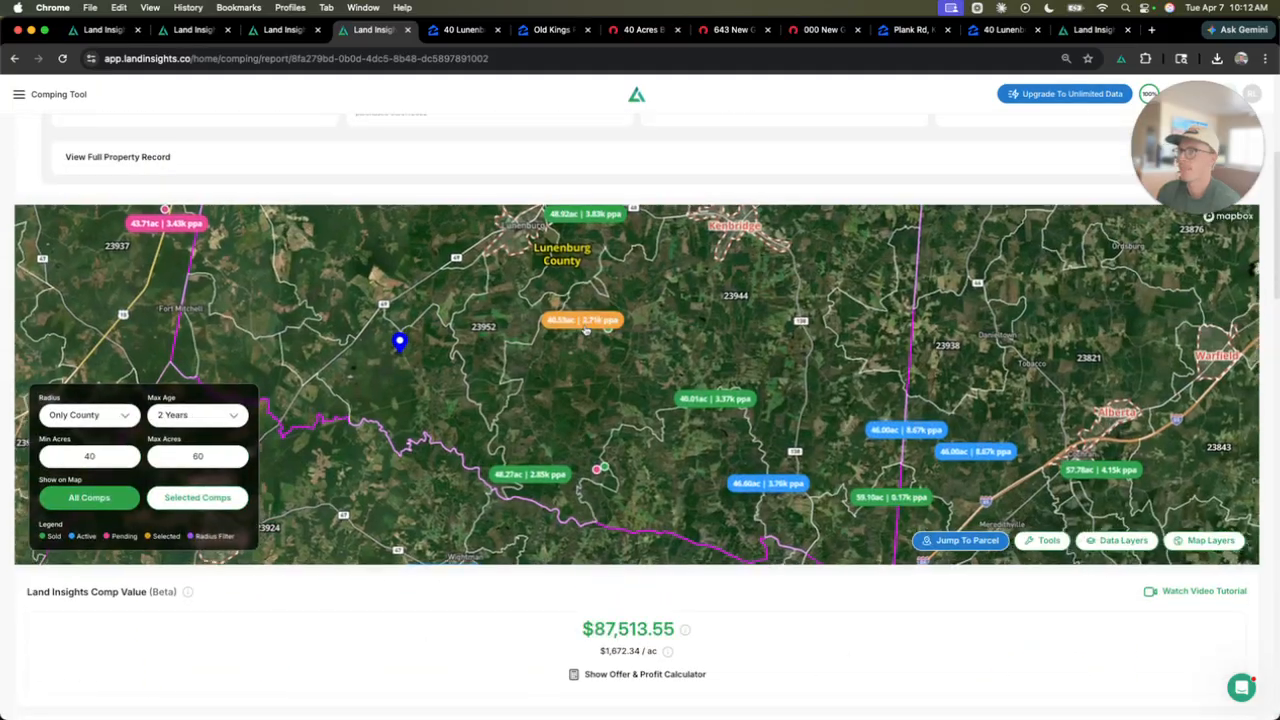
{"action": "scroll", "coordinate": [572, 332], "scroll_direction": "up", "scroll_amount": 5}
{"action": "scroll", "coordinate": [486, 469], "scroll_direction": "down", "scroll_amount": 5}
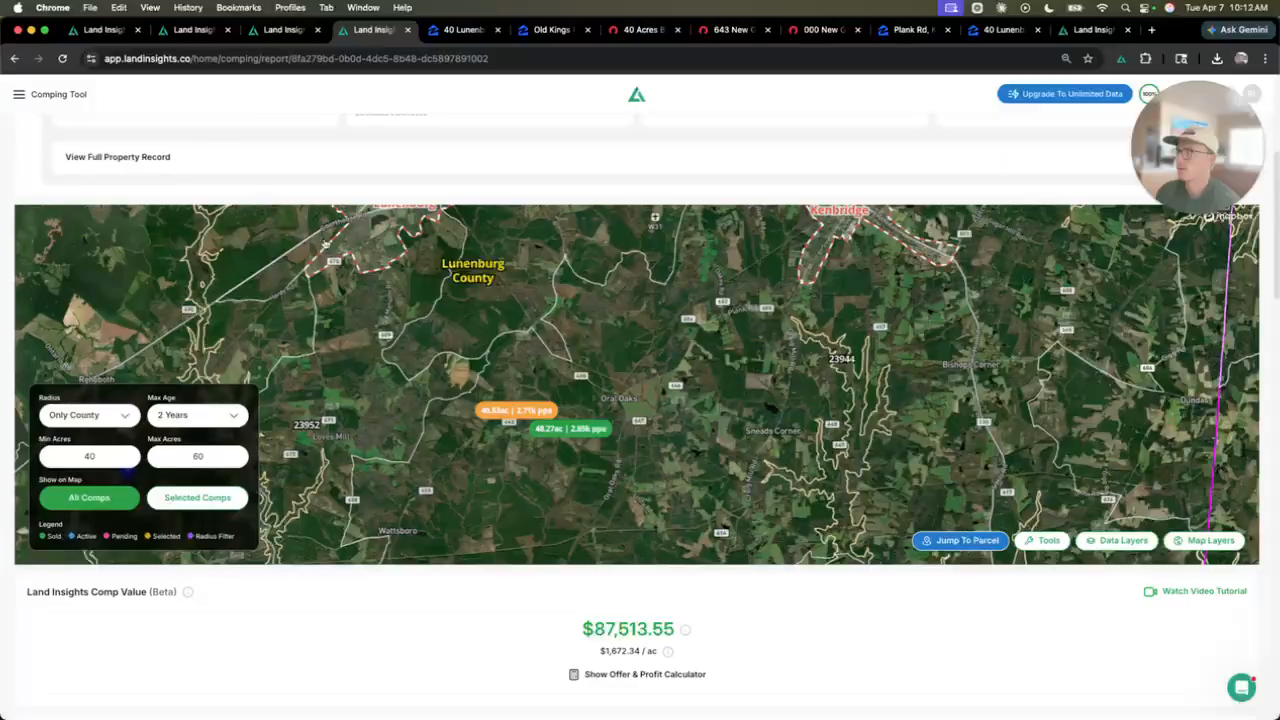
Step: Set the parcel's acreage to 72.33 acres in the report header, and check the recalculated manual comp value
{"action": "scroll", "coordinate": [632, 214], "scroll_direction": "up", "scroll_amount": 5}
{"action": "scroll", "coordinate": [697, 134], "scroll_direction": "up", "scroll_amount": 5}
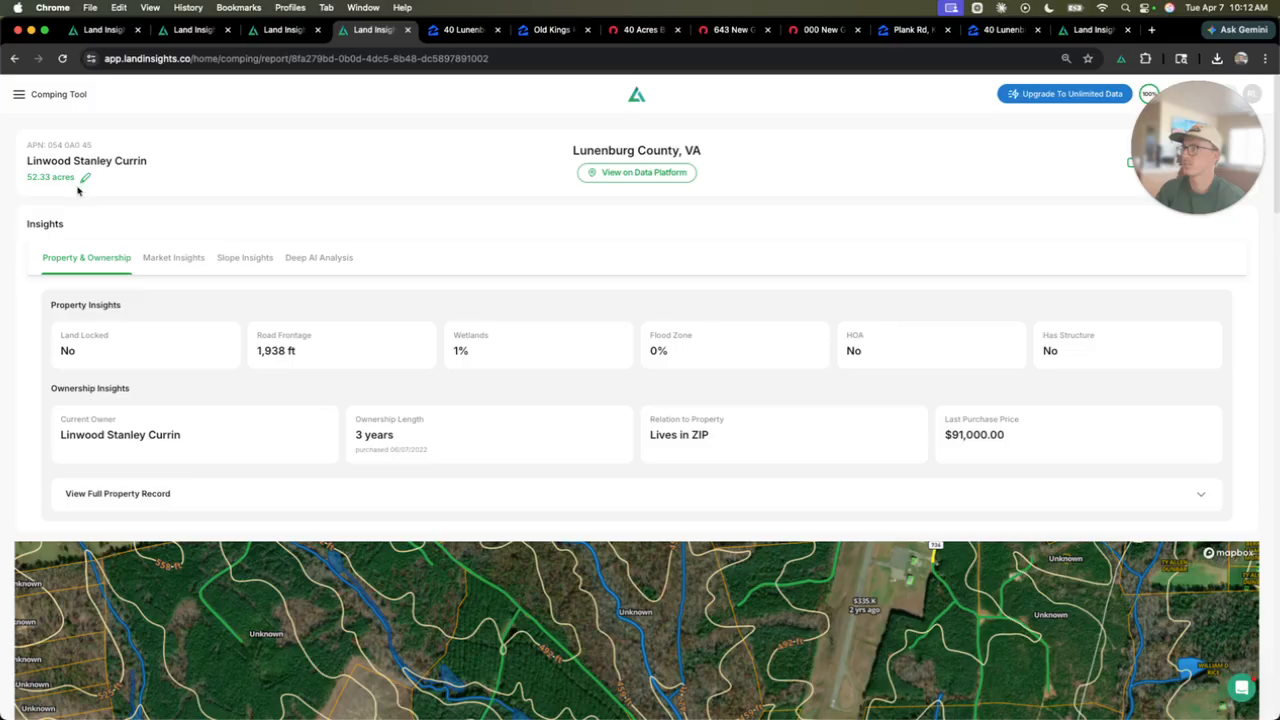
{"action": "left_click", "coordinate": [84, 178]}
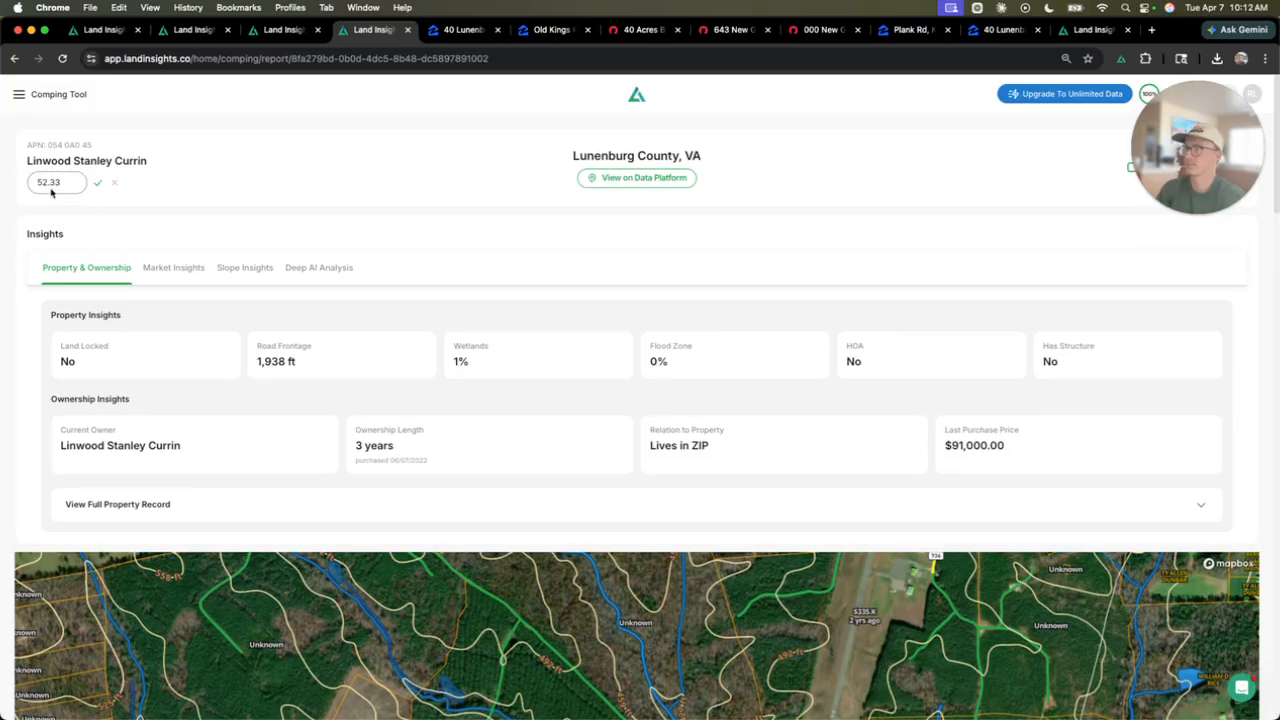
{"action": "double_click", "coordinate": [53, 182]}
{"action": "type", "text": "72"}
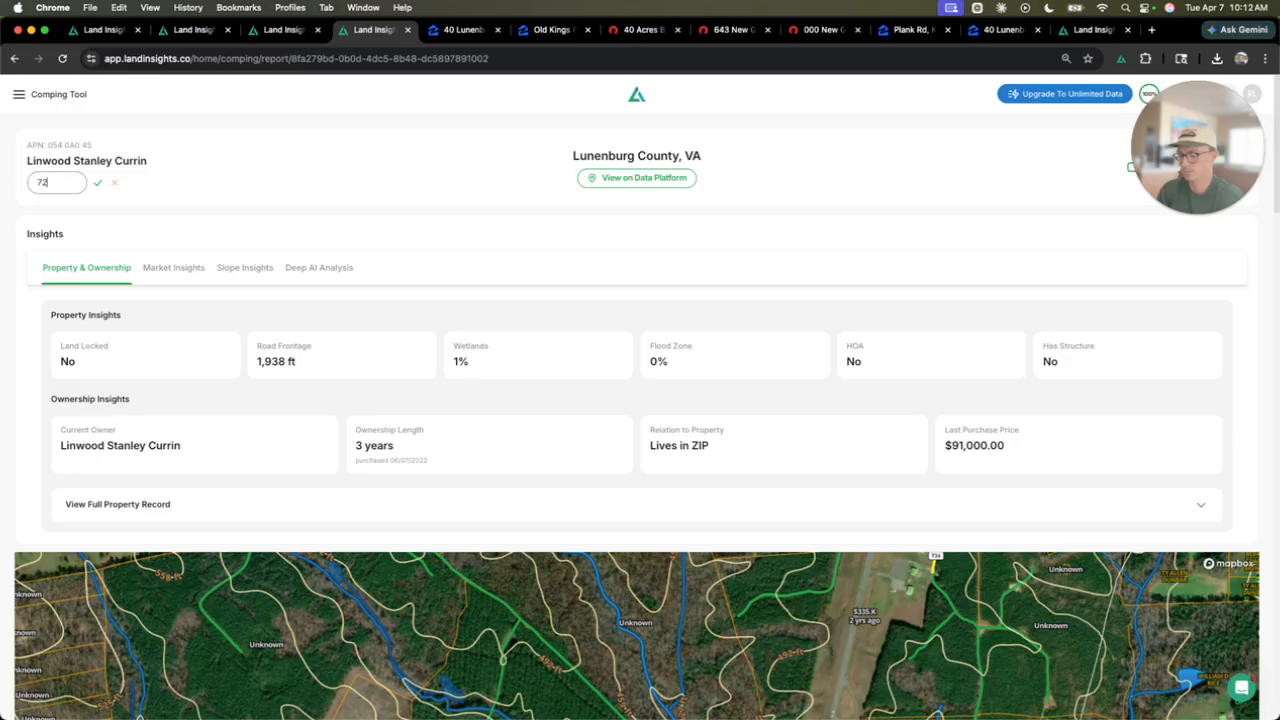
{"action": "left_click", "coordinate": [99, 186]}
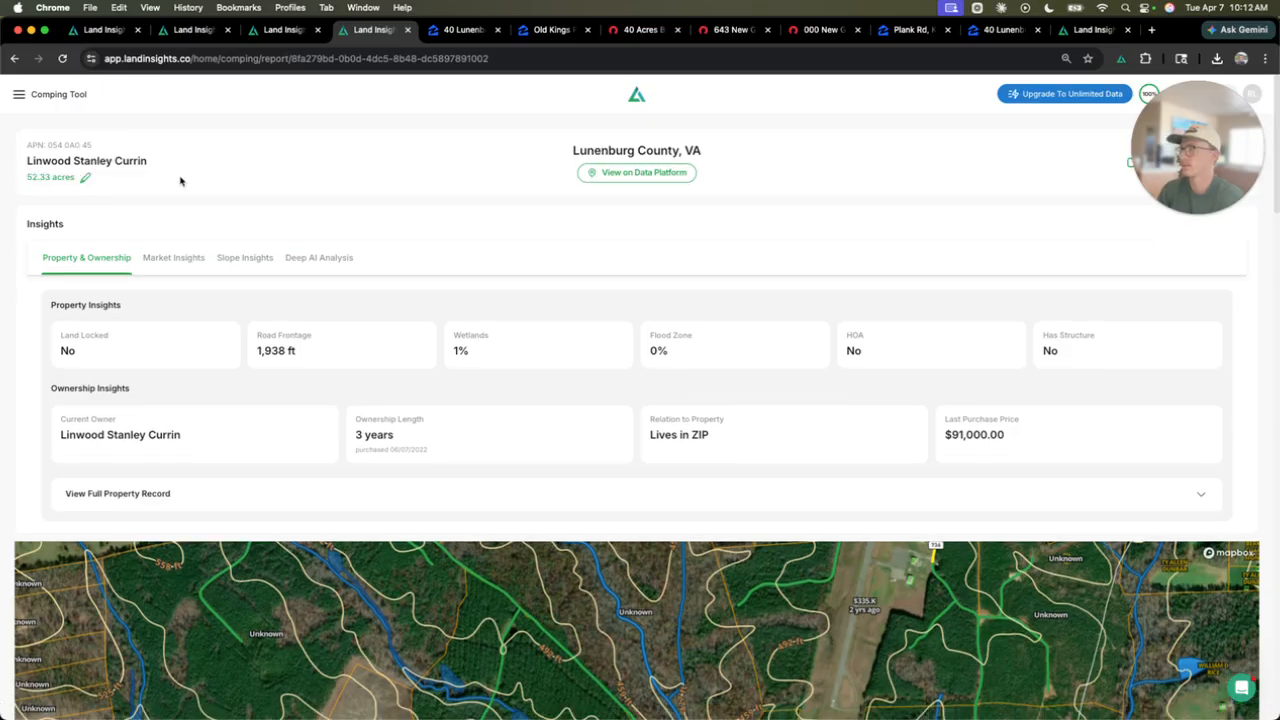
{"action": "scroll", "coordinate": [491, 189], "scroll_direction": "down", "scroll_amount": 7}
{"action": "scroll", "coordinate": [520, 549], "scroll_direction": "down", "scroll_amount": 5}
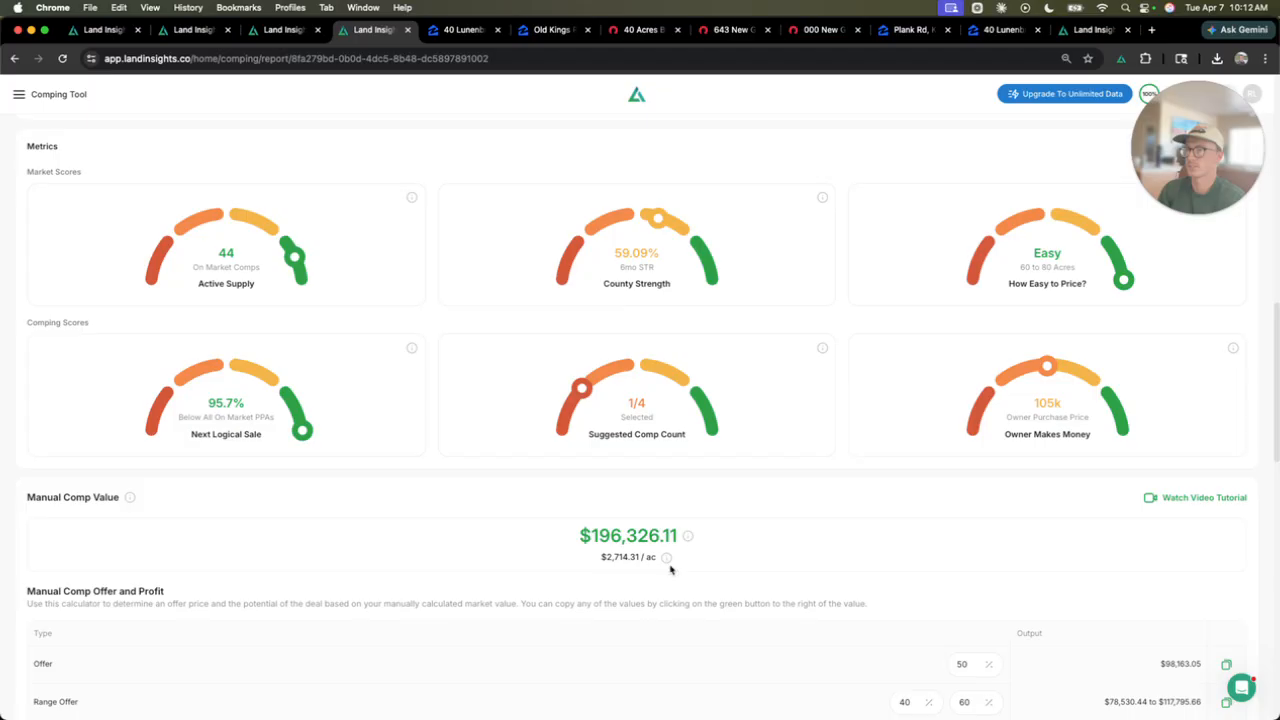
Step: Open the parcel on the Data Platform map and display the MLS comps overlay settings
{"action": "scroll", "coordinate": [670, 569], "scroll_direction": "up", "scroll_amount": 10}
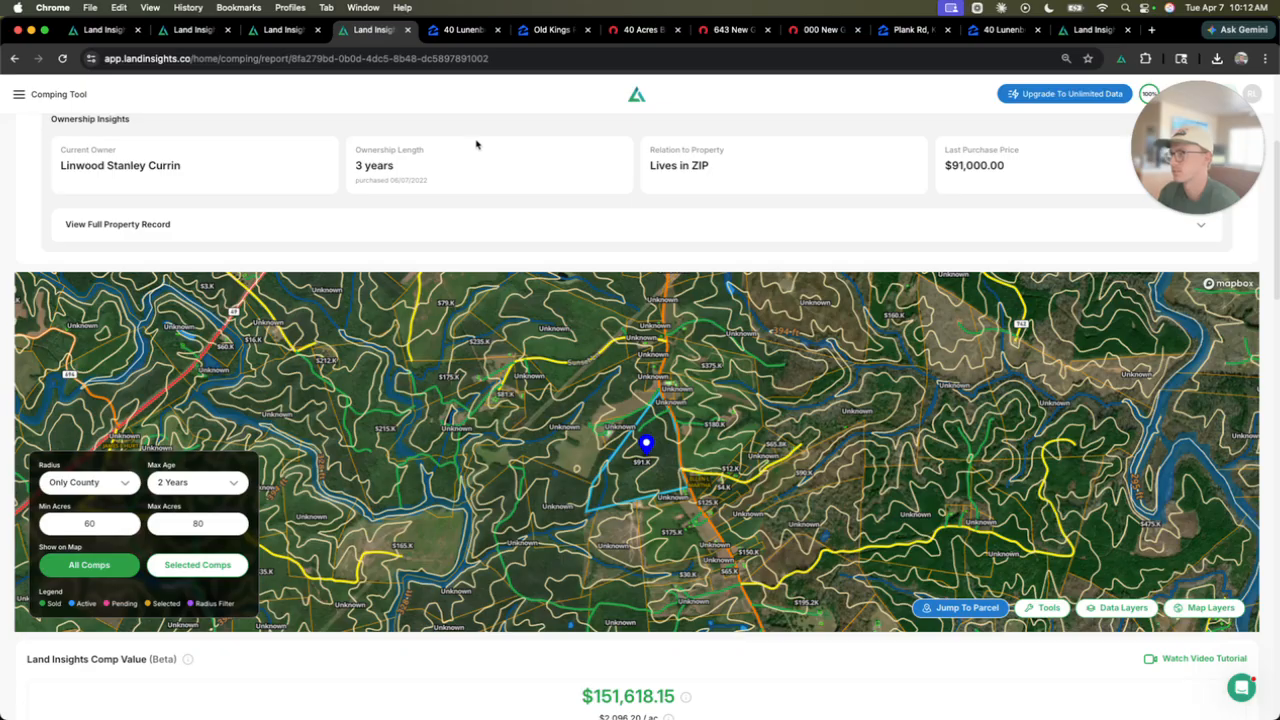
{"action": "scroll", "coordinate": [474, 150], "scroll_direction": "up", "scroll_amount": 3}
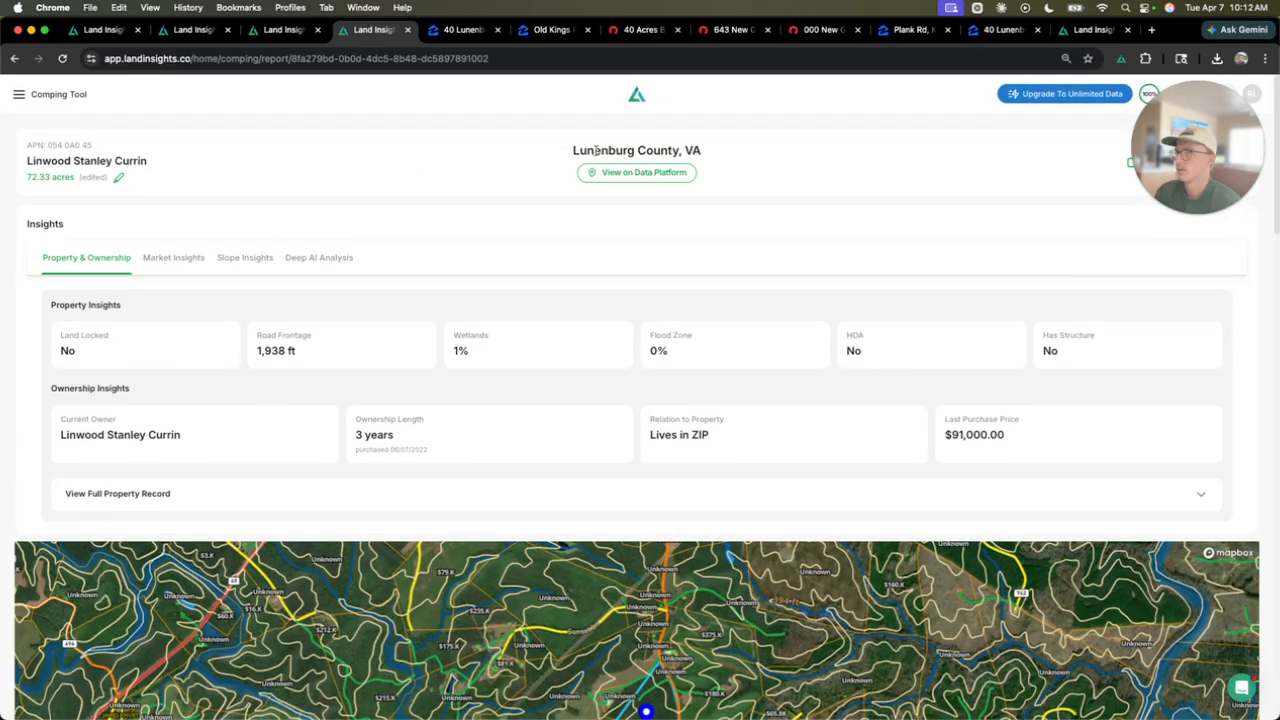
{"action": "left_click", "coordinate": [634, 174]}
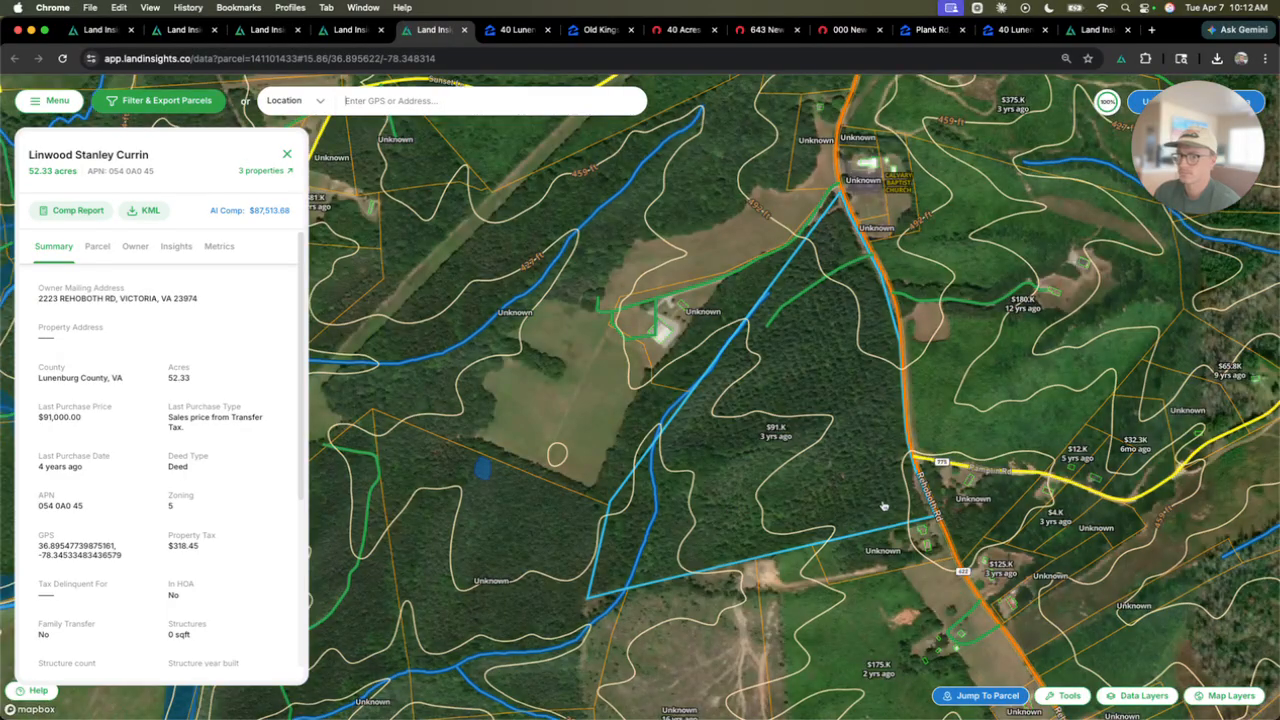
{"action": "left_click", "coordinate": [1143, 697]}
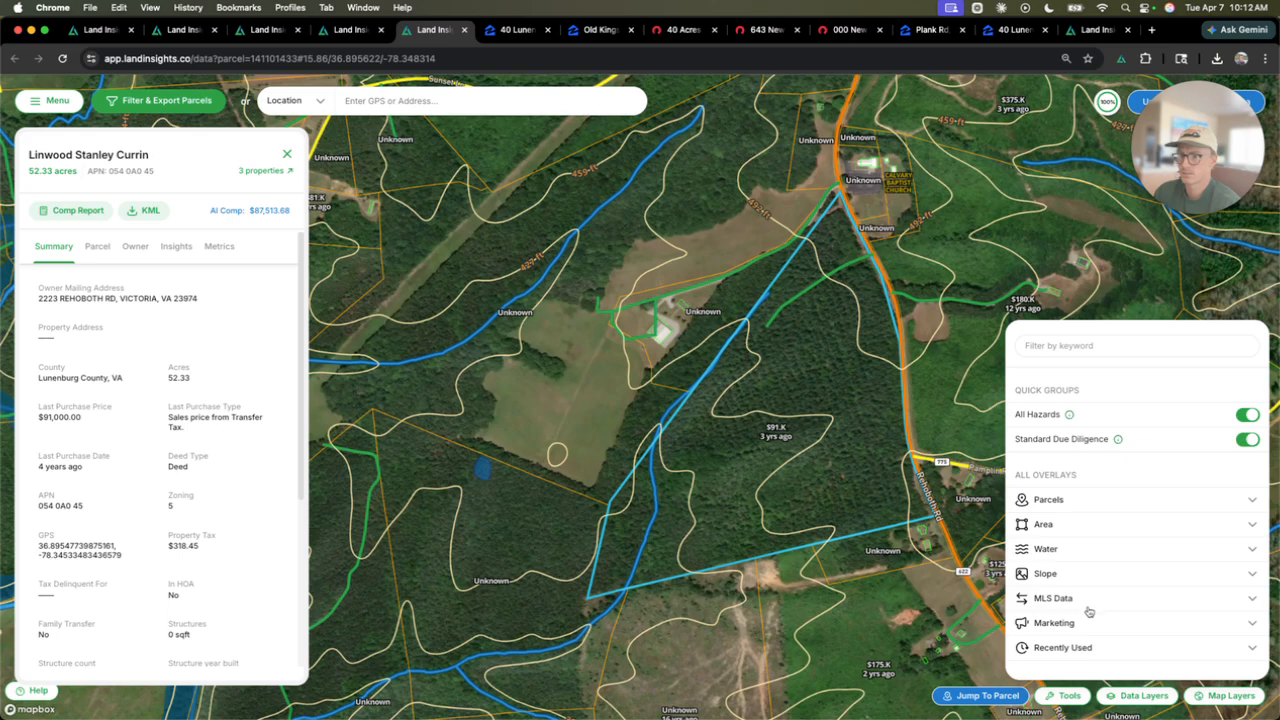
{"action": "left_click", "coordinate": [1053, 598]}
{"action": "scroll", "coordinate": [1095, 585], "scroll_direction": "down", "scroll_amount": 3}
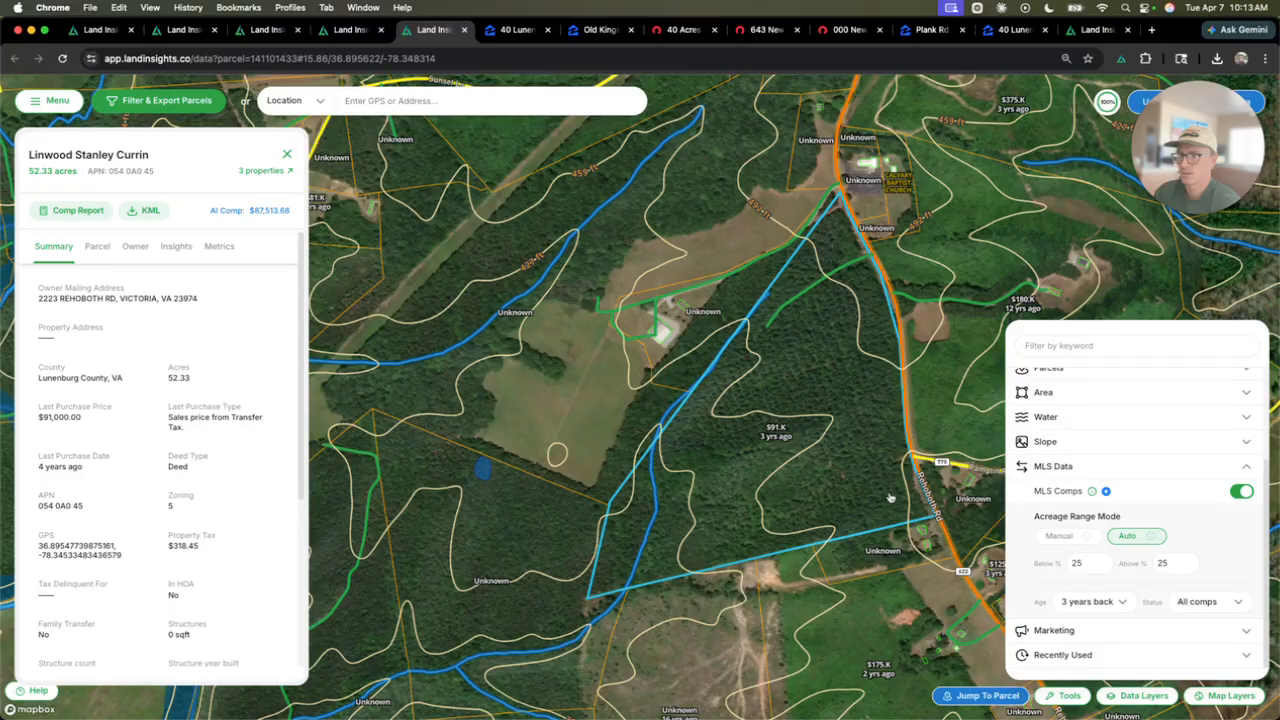
Step: Look over the wider area around the parcel for MLS comps, and set the MLS comps acreage range mode to Manual
{"action": "scroll", "coordinate": [735, 458], "scroll_direction": "down", "scroll_amount": 5}
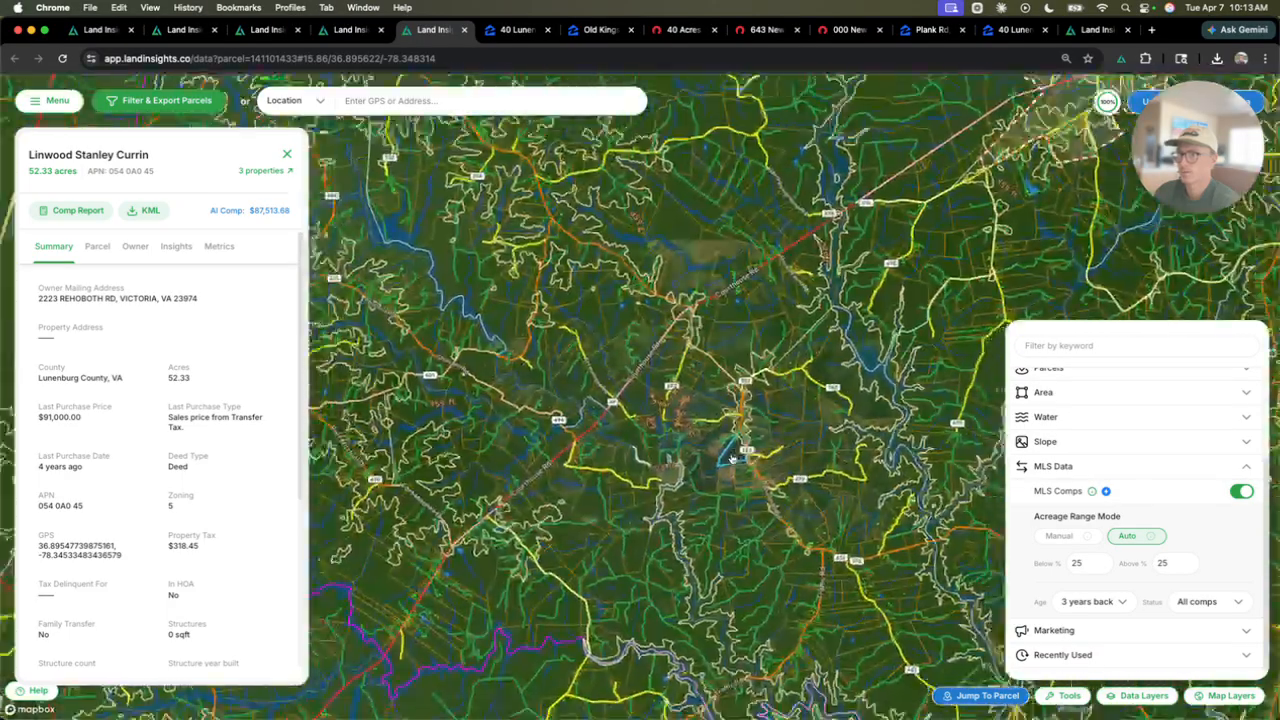
{"action": "scroll", "coordinate": [735, 458], "scroll_direction": "down", "scroll_amount": 3}
{"action": "scroll", "coordinate": [772, 460], "scroll_direction": "up", "scroll_amount": 8}
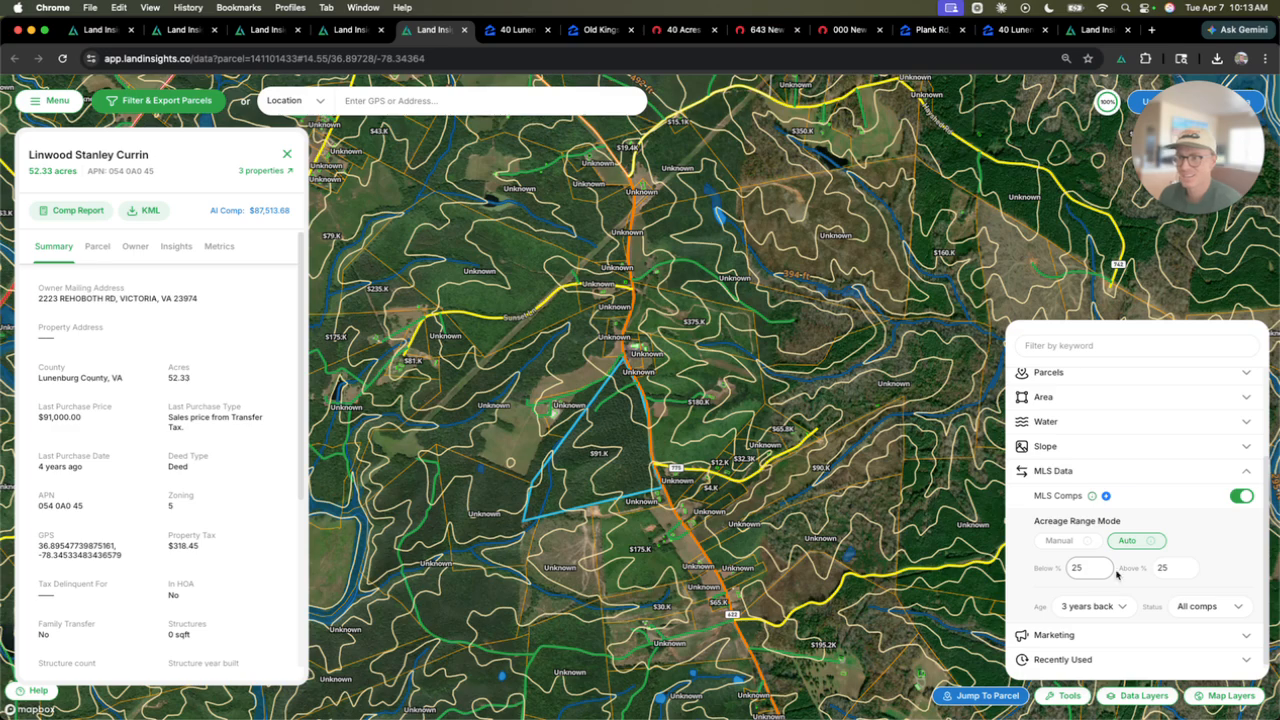
{"action": "left_click", "coordinate": [1074, 546]}
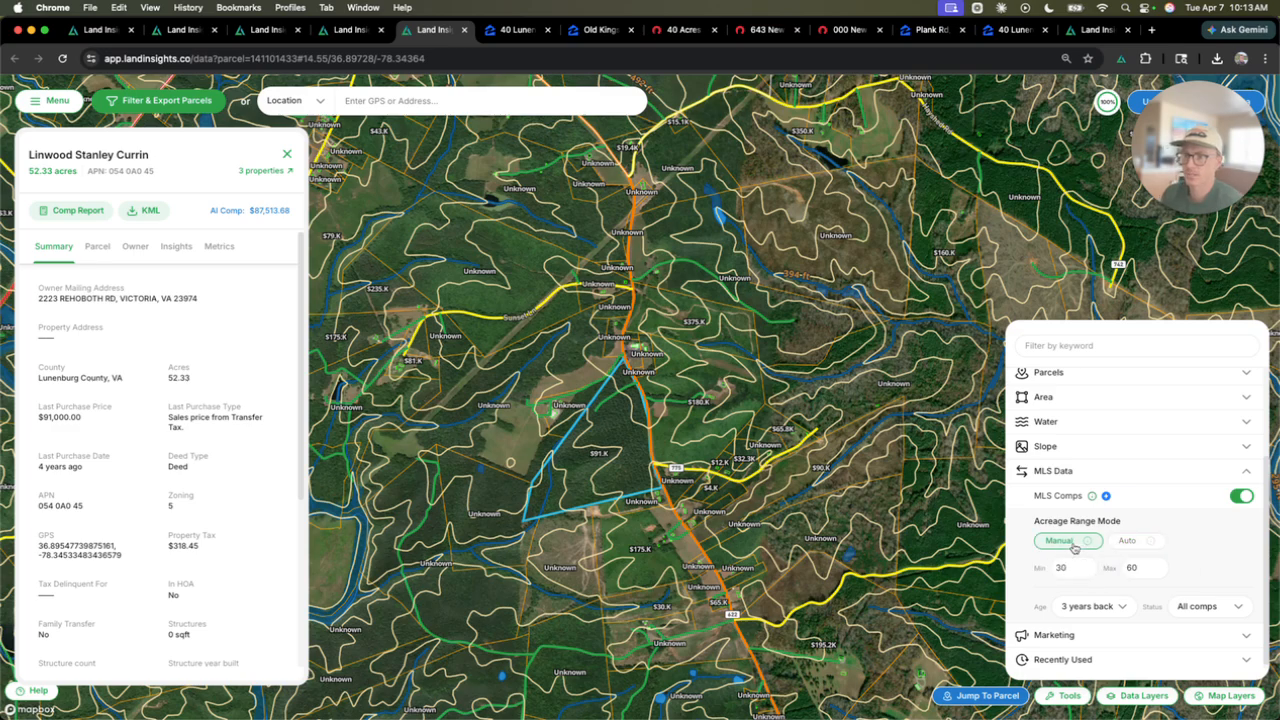
Step: Review the acreage range, age and status filter options for MLS comps, and view the comps across the surrounding counties
{"action": "left_click", "coordinate": [1158, 569]}
{"action": "left_click", "coordinate": [1107, 609]}
{"action": "left_click", "coordinate": [1190, 598]}
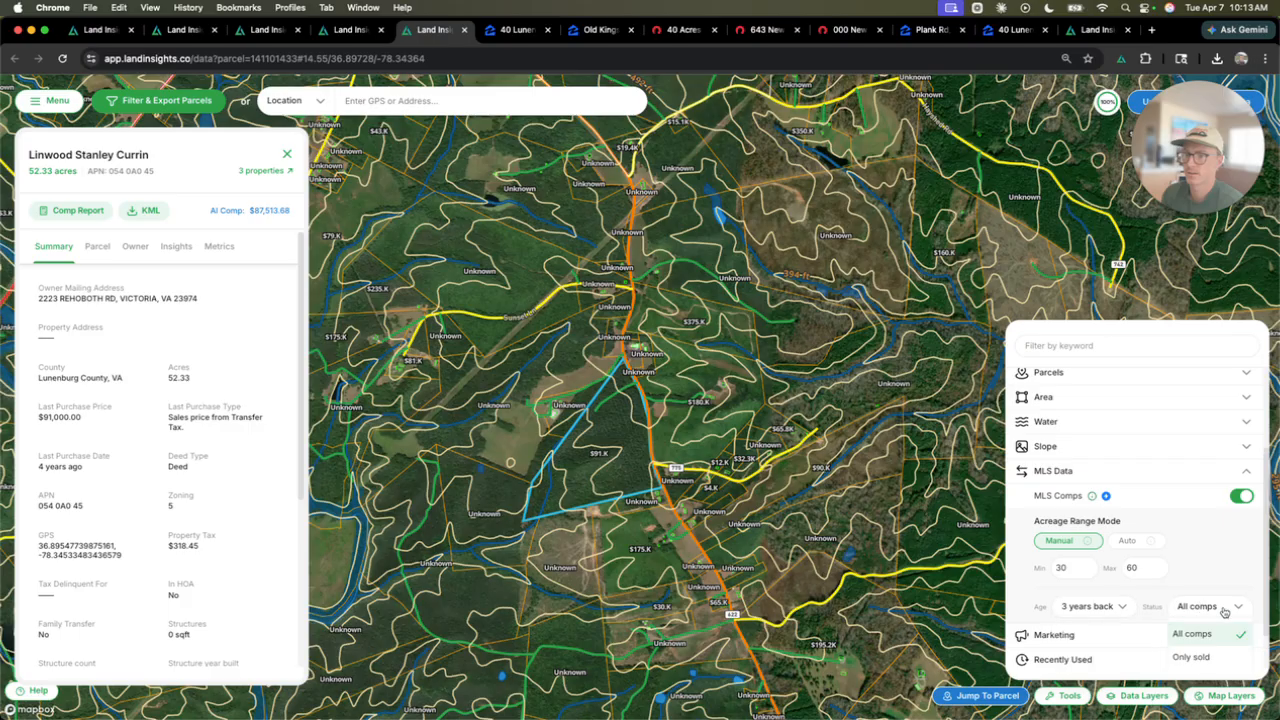
{"action": "scroll", "coordinate": [1195, 598], "scroll_direction": "down", "scroll_amount": 2}
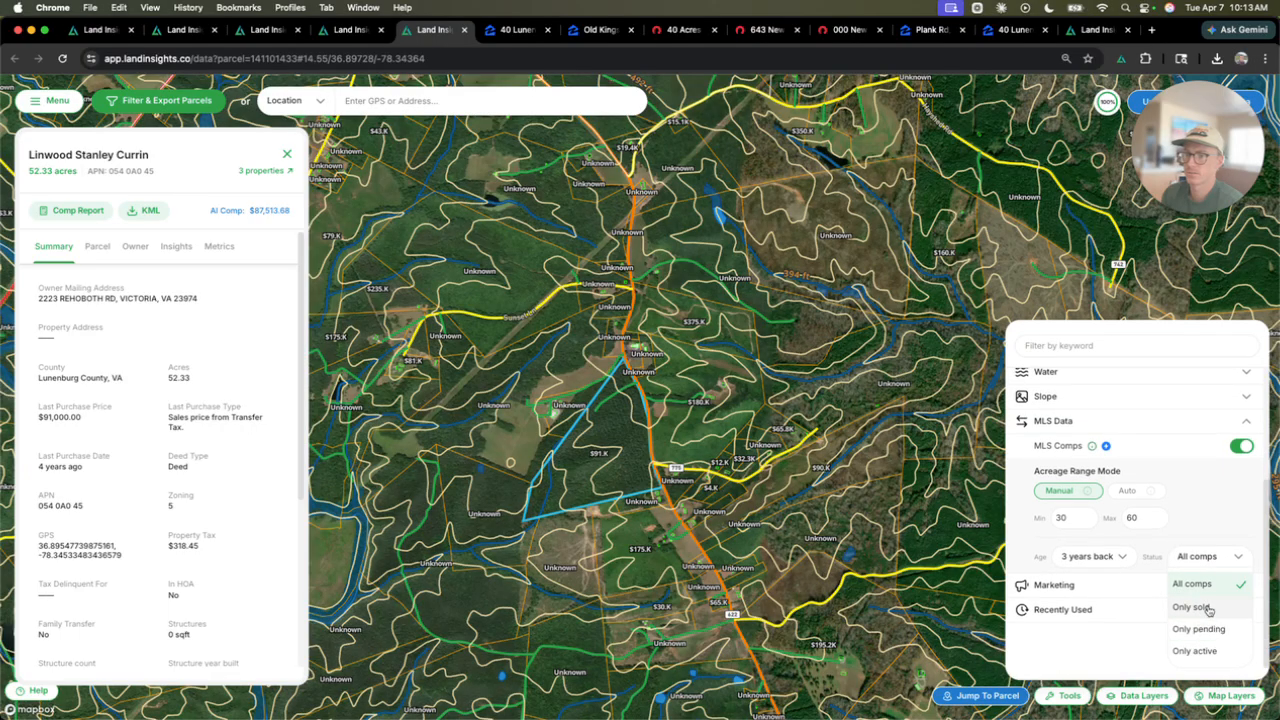
{"action": "left_click", "coordinate": [1166, 547]}
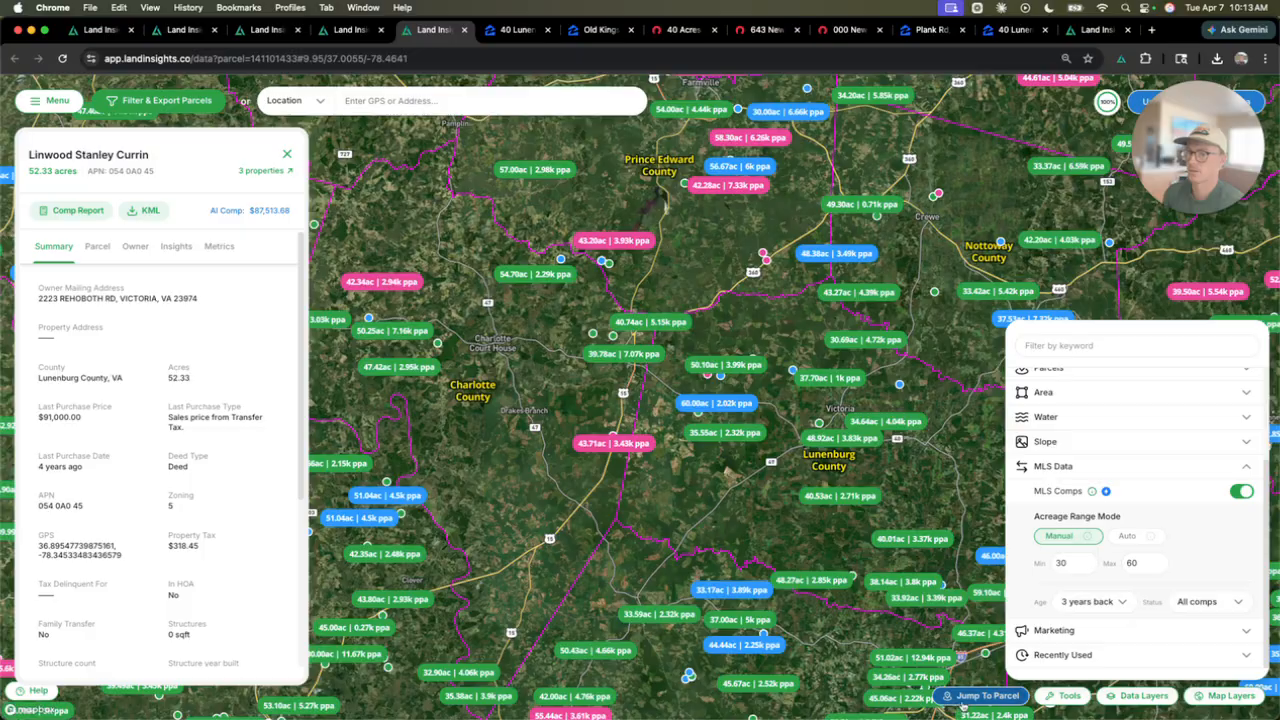
Step: Return the map to the subject parcel, inspect its terrain in a tilted, rotated view, and restore the north-up overhead view
{"action": "left_click", "coordinate": [975, 697]}
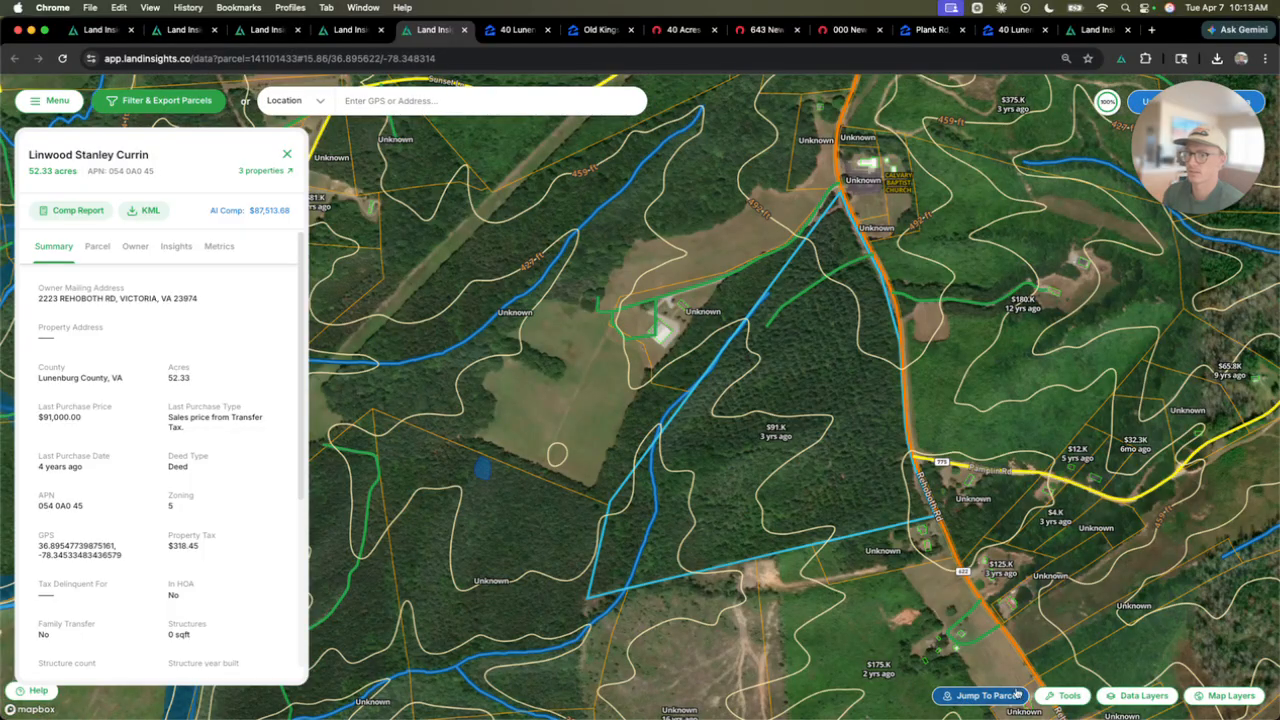
{"action": "left_click_drag", "start_coordinate": [819, 594], "coordinate": [903, 517]}
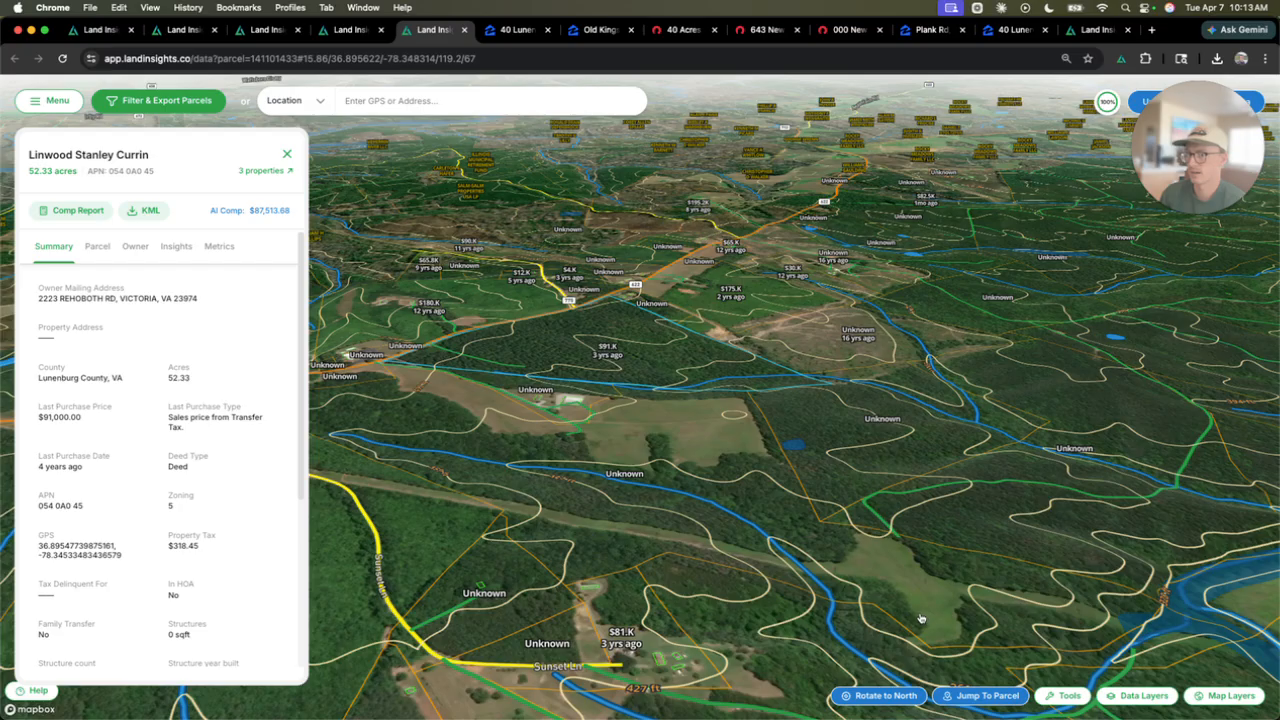
{"action": "left_click", "coordinate": [877, 696]}
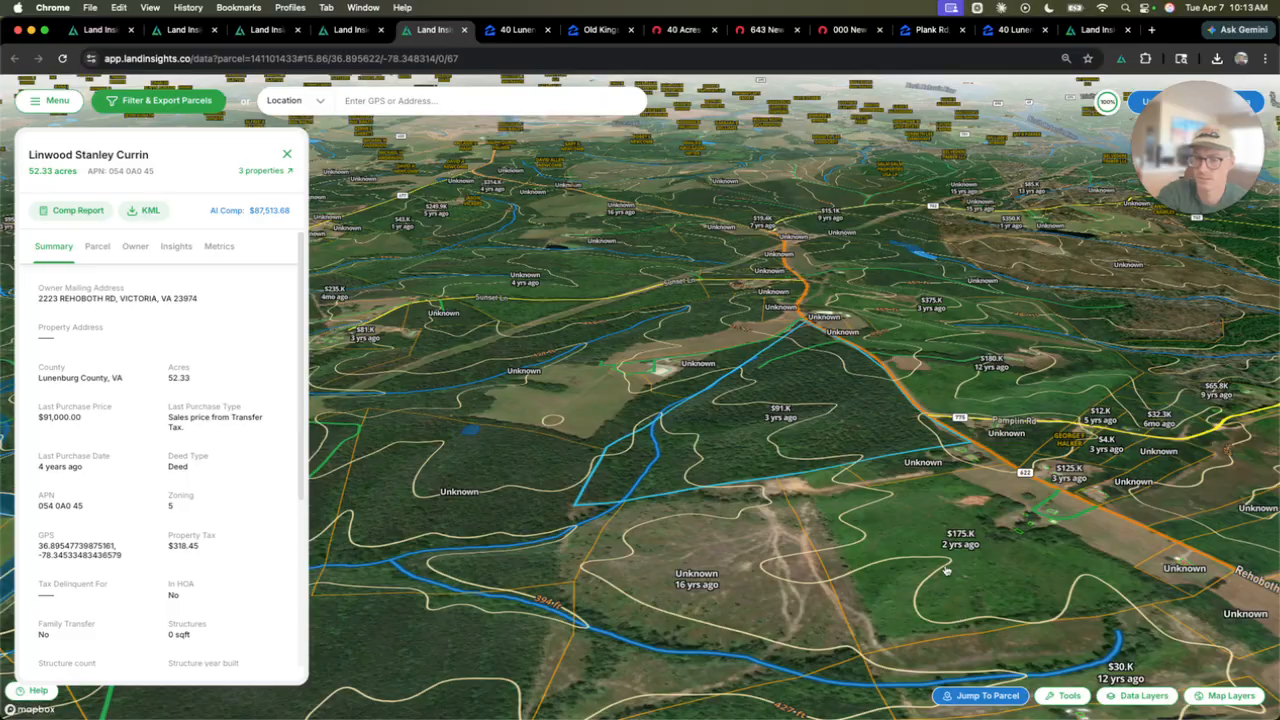
{"action": "left_click_drag", "start_coordinate": [935, 545], "coordinate": [930, 640]}
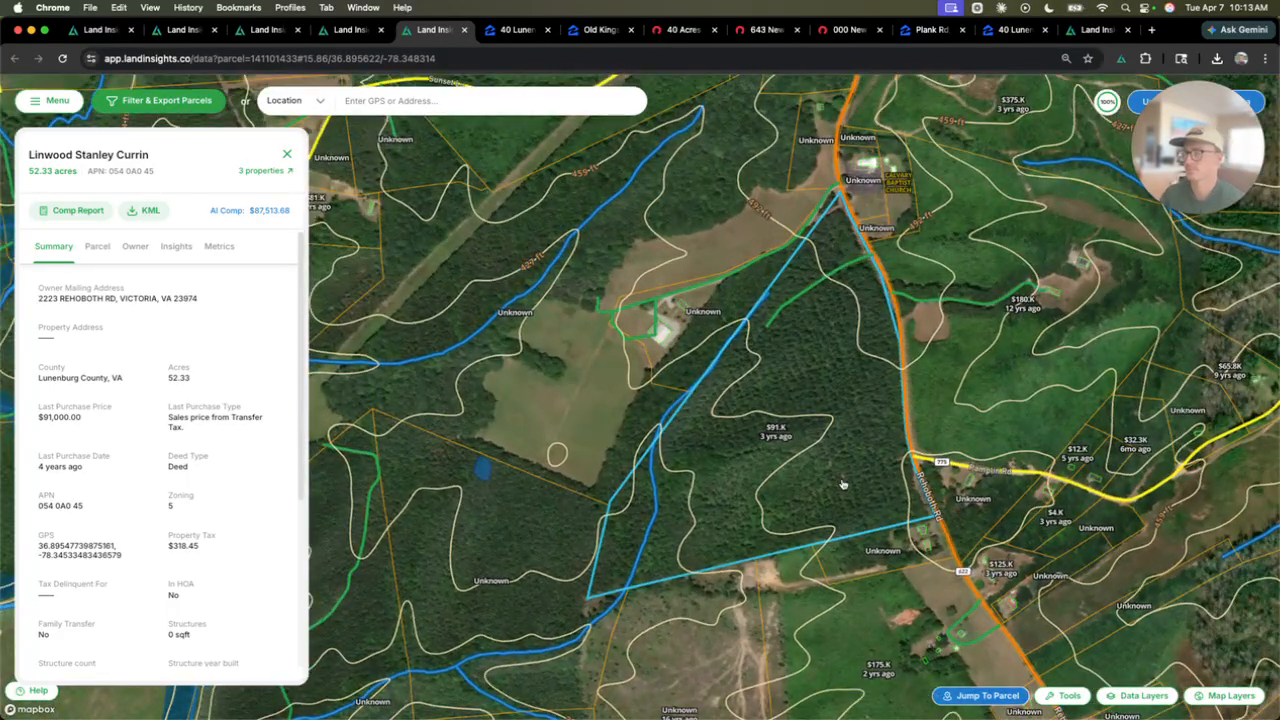
{"action": "scroll", "coordinate": [842, 484], "scroll_direction": "down", "scroll_amount": 8}
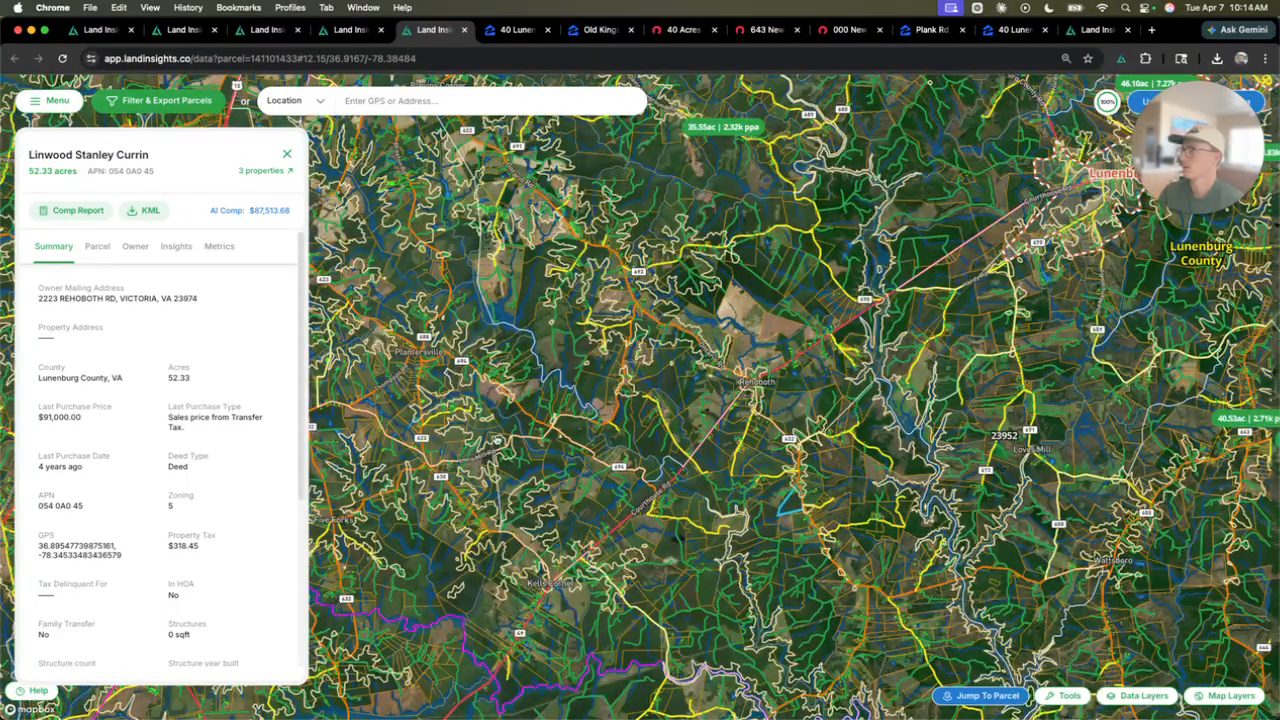